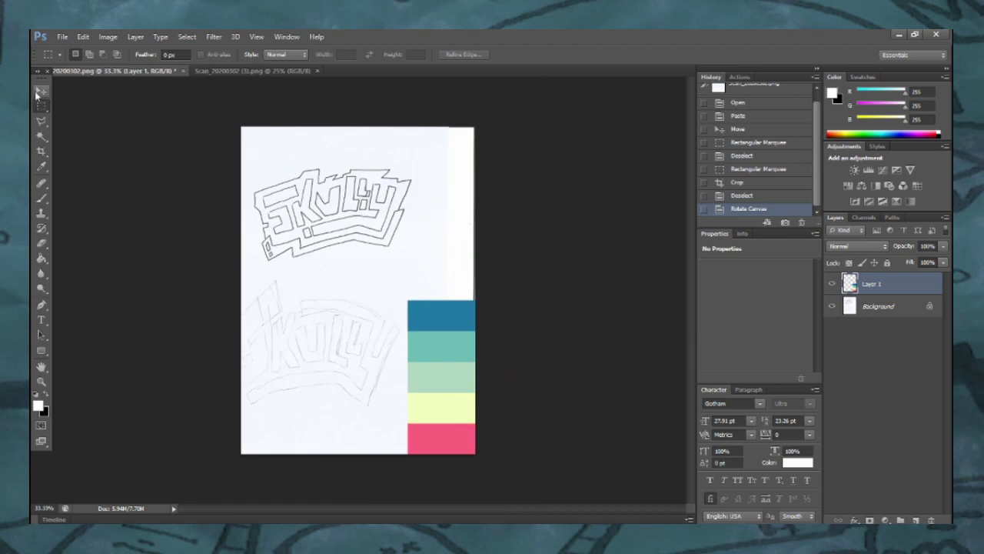
Step: Crop the canvas to the upper SKULLY sketch and the color palette beside it, leaving nothing selected
{"action": "left_click", "coordinate": [41, 106]}
{"action": "left_click_drag", "start_coordinate": [237, 122], "coordinate": [498, 279]}
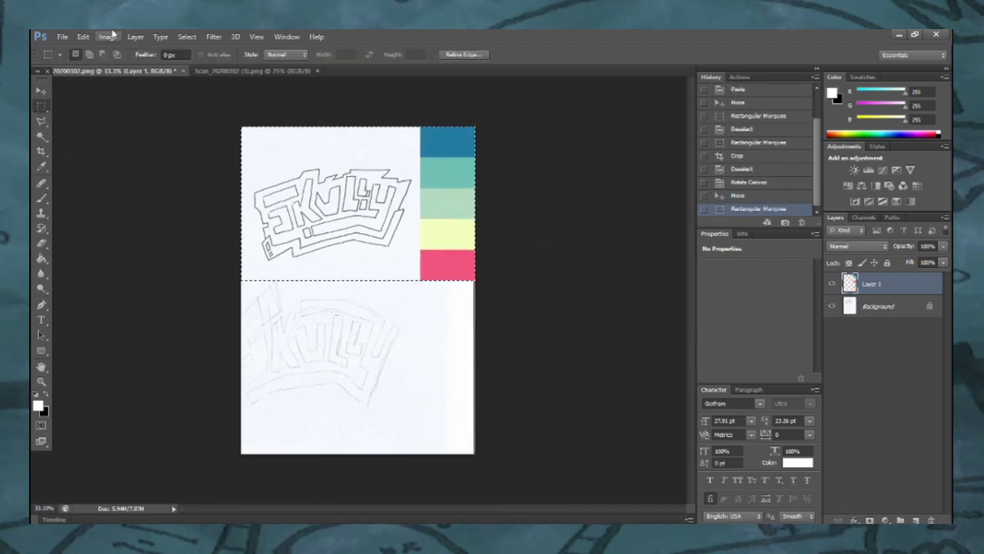
{"action": "left_click", "coordinate": [110, 37]}
{"action": "left_click", "coordinate": [115, 154]}
{"action": "key", "text": "ctrl+d"}
Step: Convert the Background into an editable layer and set its Levels black input to 112 and white input to 223
{"action": "key", "text": "ctrl+plus"}
{"action": "key", "text": "ctrl+plus"}
{"action": "left_click", "coordinate": [880, 298]}
{"action": "left_click", "coordinate": [937, 302]}
{"action": "left_click", "coordinate": [108, 36]}
{"action": "mouse_move", "coordinate": [143, 60]}
{"action": "left_click", "coordinate": [281, 92]}
{"action": "left_click_drag", "start_coordinate": [463, 255], "coordinate": [526, 255]}
{"action": "left_click_drag", "start_coordinate": [610, 255], "coordinate": [593, 256]}
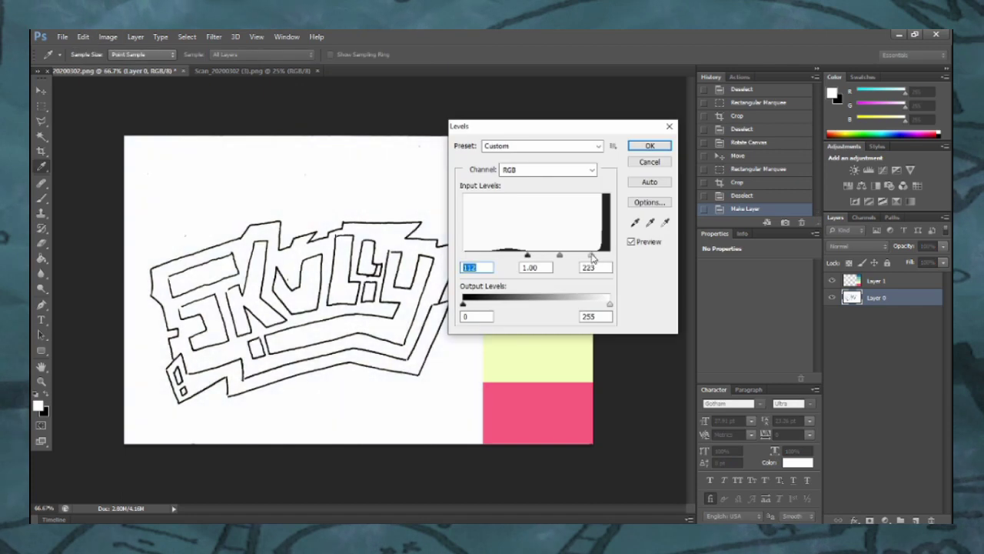
{"action": "key", "text": "Return"}
Step: Close the gaps in the outlines of the last letters of SKULLY with a small black brush
{"action": "key", "text": "ctrl+plus"}
{"action": "key", "text": "ctrl+plus"}
{"action": "key", "text": "ctrl+plus"}
{"action": "key", "text": "i"}
{"action": "left_click", "coordinate": [43, 197]}
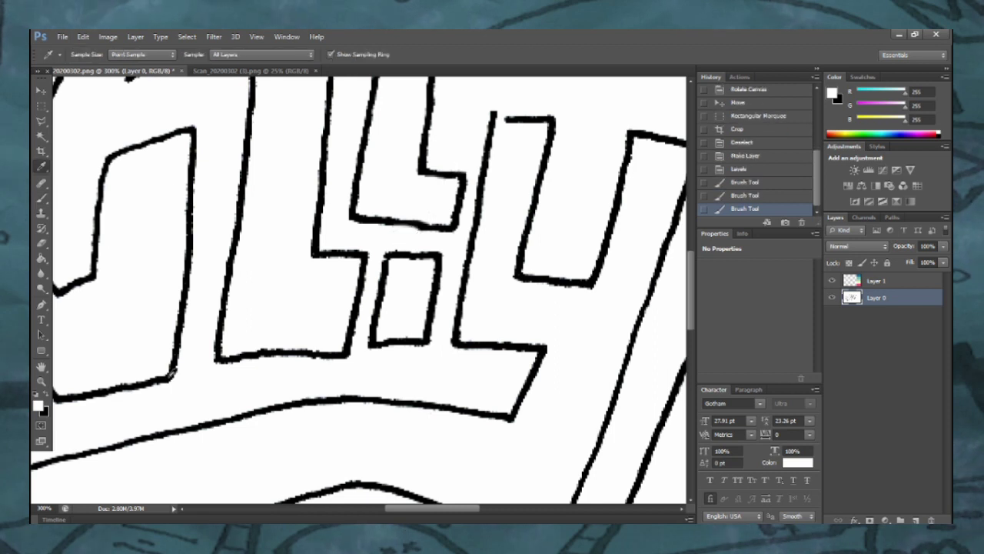
{"action": "key", "text": "x"}
{"action": "key", "text": "b"}
{"action": "left_click_drag", "start_coordinate": [523, 115], "coordinate": [551, 119]}
{"action": "key", "text": "ctrl+minus"}
{"action": "key", "text": "ctrl+minus"}
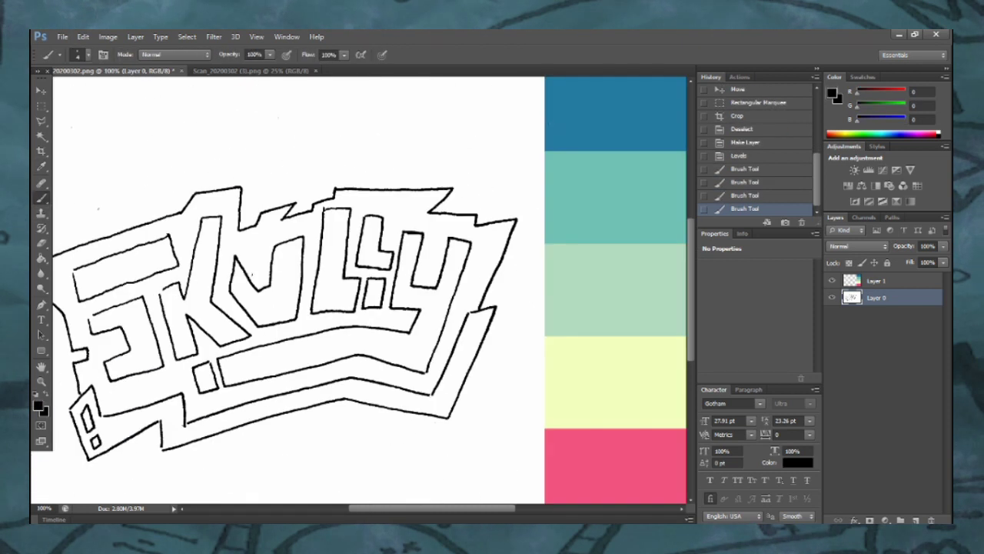
Step: Close the remaining outline gaps around the S, the K and the lower-left exclamation shape with the black brush
{"action": "left_click_drag", "start_coordinate": [424, 508], "coordinate": [351, 508]}
{"action": "key", "text": "ctrl+plus"}
{"action": "key", "text": "ctrl+plus"}
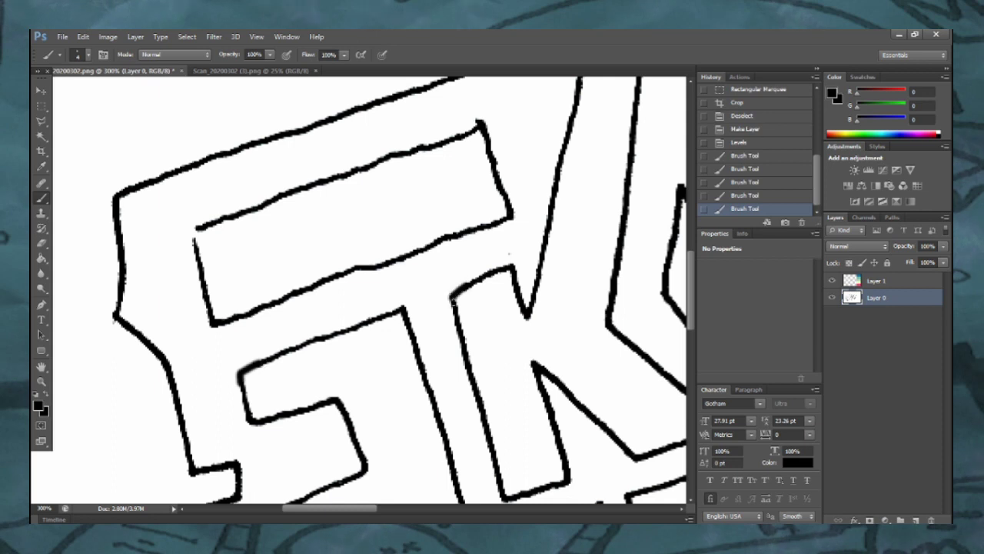
{"action": "scroll", "coordinate": [244, 261], "scroll_direction": "down", "scroll_amount": 8}
{"action": "scroll", "coordinate": [249, 264], "scroll_direction": "up", "scroll_amount": 8}
{"action": "scroll", "coordinate": [676, 274], "scroll_direction": "down", "scroll_amount": 3}
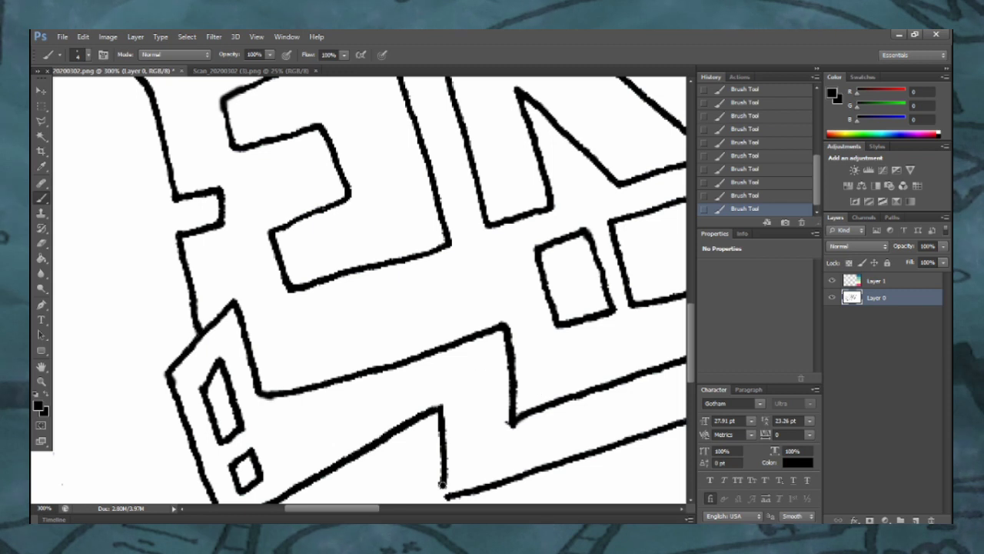
Step: Touch up the outline gaps at the lettering's lower-right corner and step back the last two brush strokes
{"action": "left_click_drag", "start_coordinate": [692, 329], "coordinate": [692, 321]}
{"action": "left_click_drag", "start_coordinate": [361, 508], "coordinate": [486, 499]}
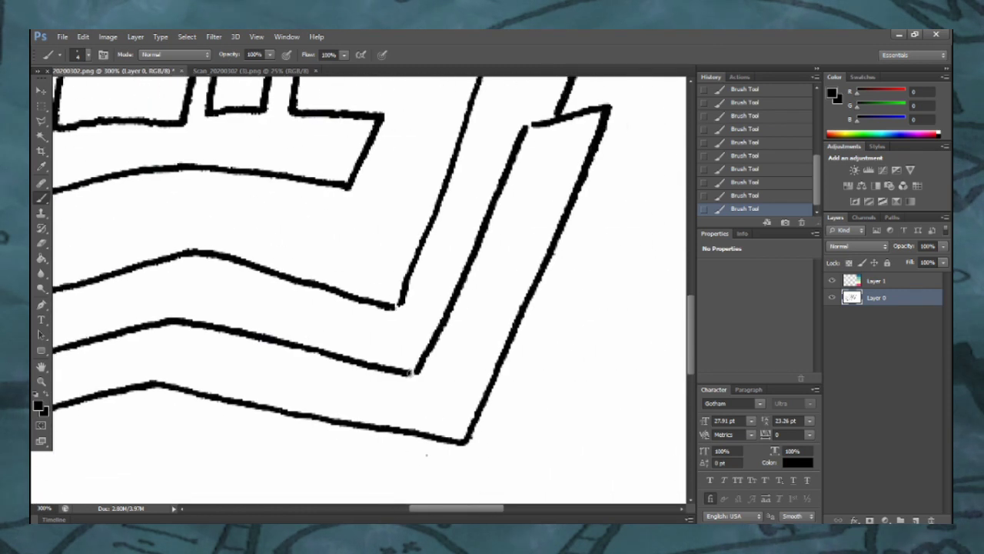
{"action": "left_click", "coordinate": [766, 181]}
{"action": "left_click_drag", "start_coordinate": [690, 310], "coordinate": [681, 226]}
{"action": "scroll", "coordinate": [680, 225], "scroll_direction": "down", "scroll_amount": 3}
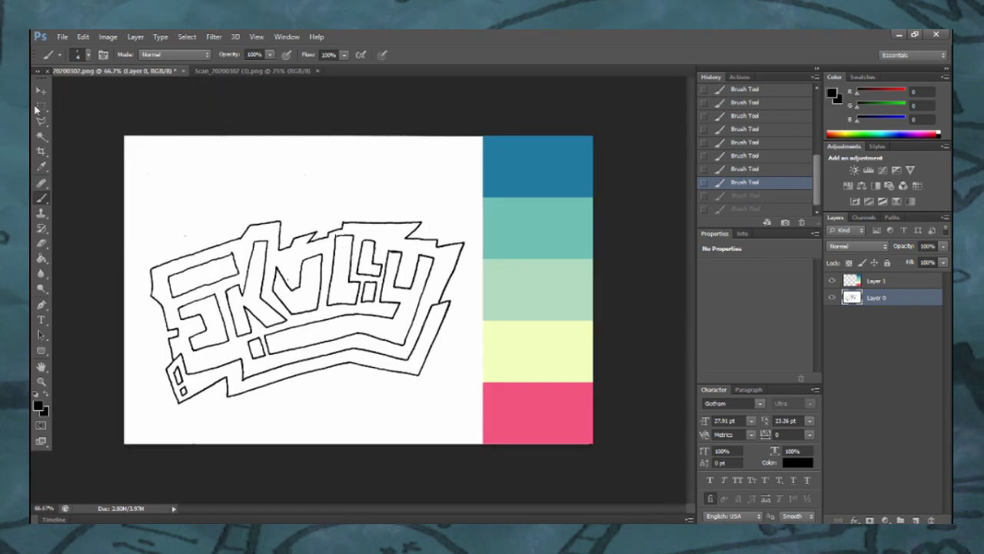
Step: Extract the line art onto transparency by pasting it into a Quick Mask, inverting the resulting selection and filling it
{"action": "key", "text": "ctrl+a"}
{"action": "key", "text": "ctrl+x"}
{"action": "key", "text": "q"}
{"action": "key", "text": "ctrl+v"}
{"action": "key", "text": "q"}
{"action": "key", "text": "ctrl+shift+i"}
{"action": "key", "text": "shift+F5"}
{"action": "left_click", "coordinate": [558, 172]}
Step: Brush black over the selected line art to solidify it and deselect
{"action": "left_click", "coordinate": [41, 198]}
{"action": "left_click_drag", "start_coordinate": [184, 269], "coordinate": [431, 331]}
{"action": "left_click", "coordinate": [41, 106]}
{"action": "left_click", "coordinate": [110, 139]}
Step: Select the area outside the lettering with the Magic Wand and fill it with red on a new layer
{"action": "left_click", "coordinate": [42, 137]}
{"action": "left_click", "coordinate": [185, 180]}
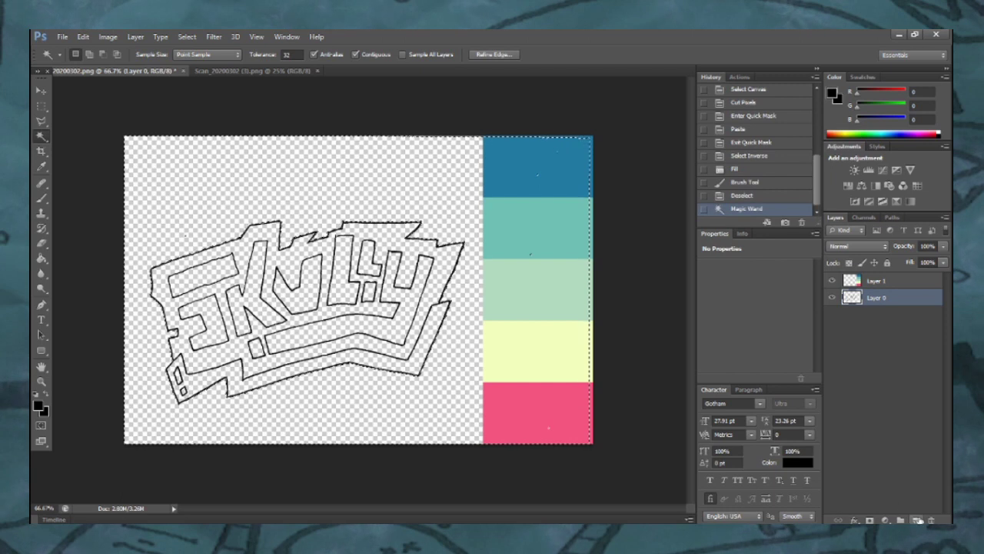
{"action": "left_click", "coordinate": [918, 521]}
{"action": "left_click", "coordinate": [39, 405]}
{"action": "left_click", "coordinate": [689, 179]}
{"action": "left_click", "coordinate": [815, 171]}
{"action": "left_click", "coordinate": [41, 259]}
{"action": "left_click", "coordinate": [194, 223]}
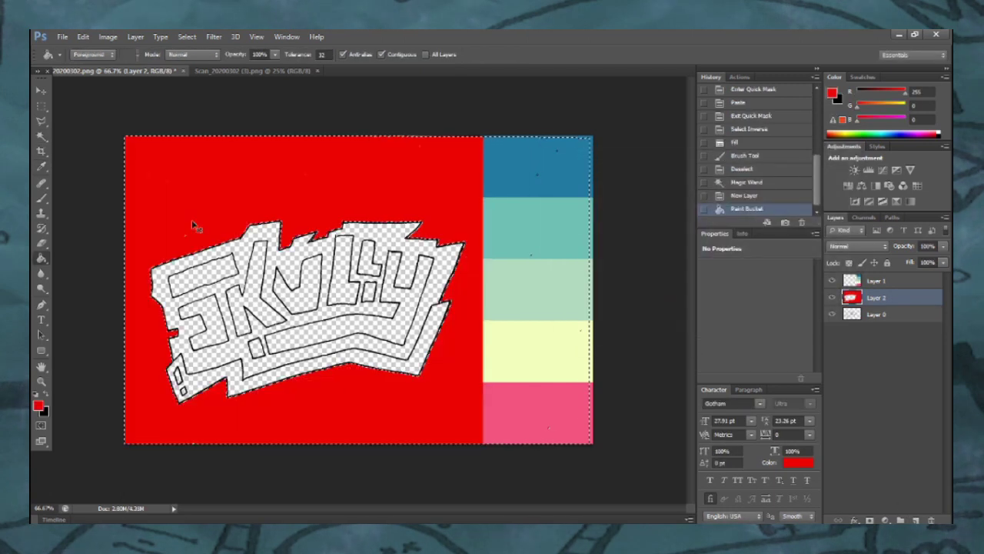
Step: Invert the selection, fill the lettering shape with the palette's dark blue on a new layer, and move that layer below the line art
{"action": "key", "text": "ctrl+shift+i"}
{"action": "key", "text": "ctrl+shift+alt+n"}
{"action": "left_click", "coordinate": [41, 166]}
{"action": "left_click", "coordinate": [538, 171]}
{"action": "left_click", "coordinate": [41, 259]}
{"action": "left_click", "coordinate": [192, 269]}
{"action": "left_click", "coordinate": [41, 137]}
{"action": "key", "text": "ctrl+d"}
{"action": "left_click_drag", "start_coordinate": [877, 297], "coordinate": [878, 336]}
Step: Fill the outer band along the lettering's lower edge with the palette's teal on a new layer
{"action": "key", "text": "ctrl+plus"}
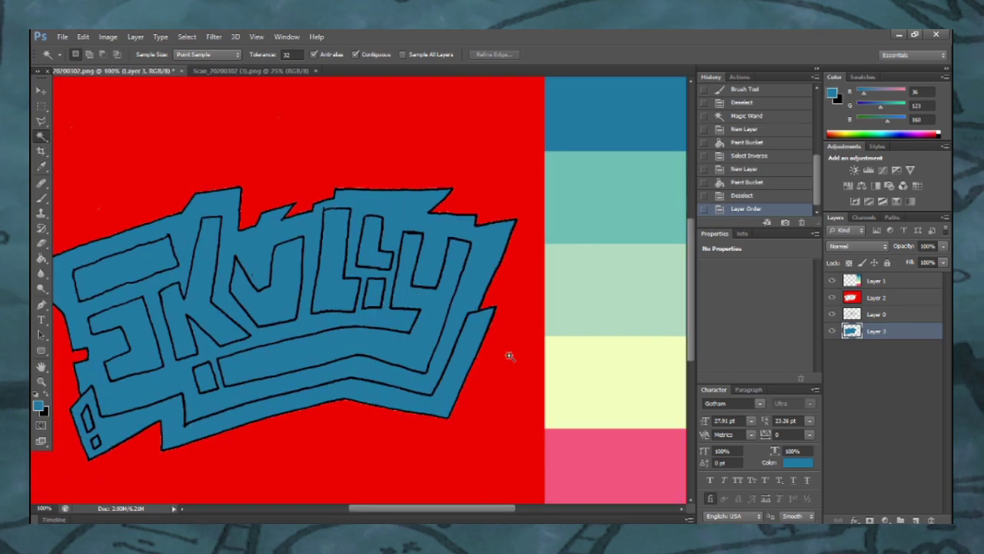
{"action": "left_click", "coordinate": [905, 520]}
{"action": "left_click", "coordinate": [44, 167]}
{"action": "key", "text": "g"}
{"action": "left_click", "coordinate": [217, 424]}
{"action": "key", "text": "w"}
{"action": "left_click", "coordinate": [171, 166]}
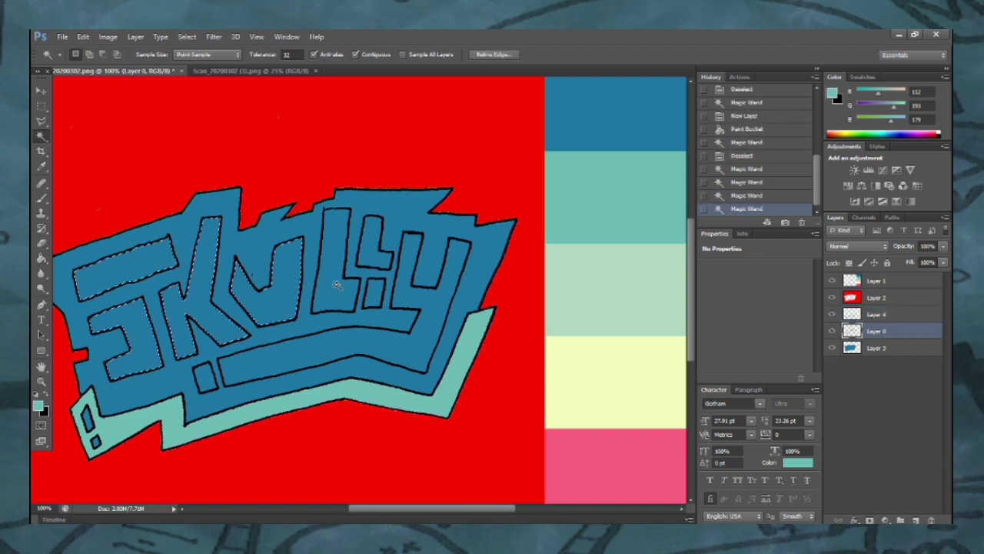
Step: Fill the selected letter shapes with the palette's light green on a new layer and deselect
{"action": "key", "text": "ctrl+shift+alt+n"}
{"action": "key", "text": "i"}
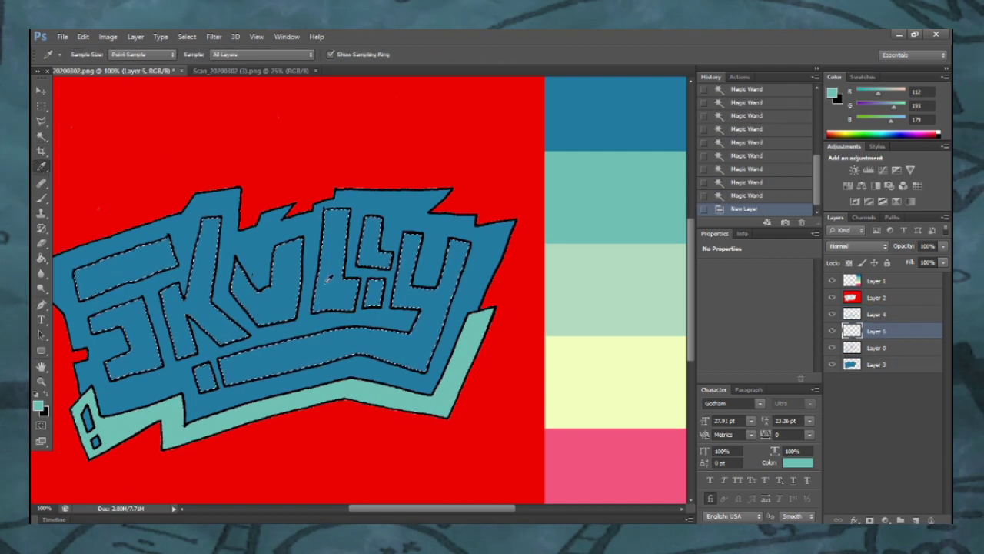
{"action": "key", "text": "g"}
{"action": "key", "text": "w"}
{"action": "left_click", "coordinate": [118, 167]}
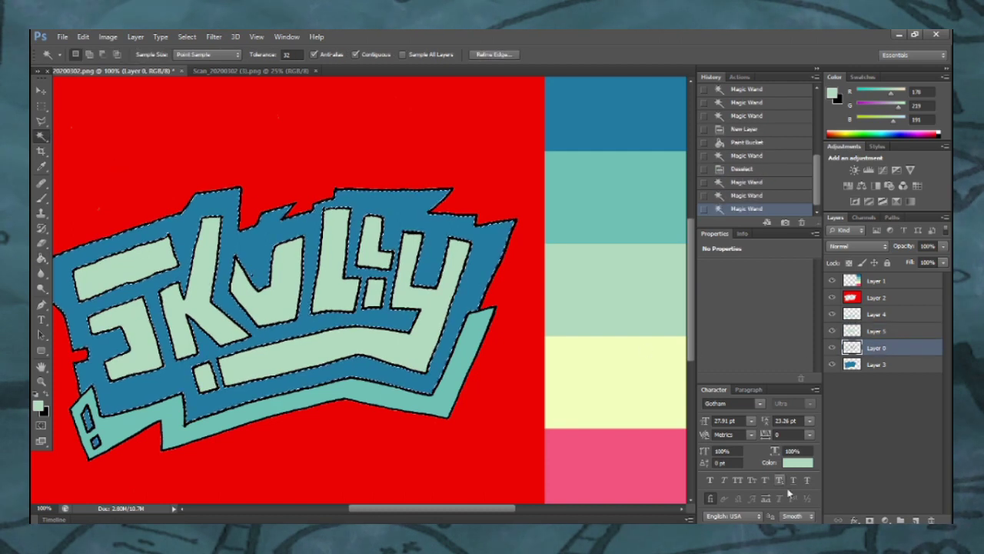
Step: Fill the selected area surrounding the letters with the palette's pale yellow on a new layer
{"action": "key", "text": "ctrl+shift+alt+n"}
{"action": "key", "text": "i"}
{"action": "left_click", "coordinate": [577, 377]}
{"action": "key", "text": "g"}
{"action": "left_click", "coordinate": [189, 248]}
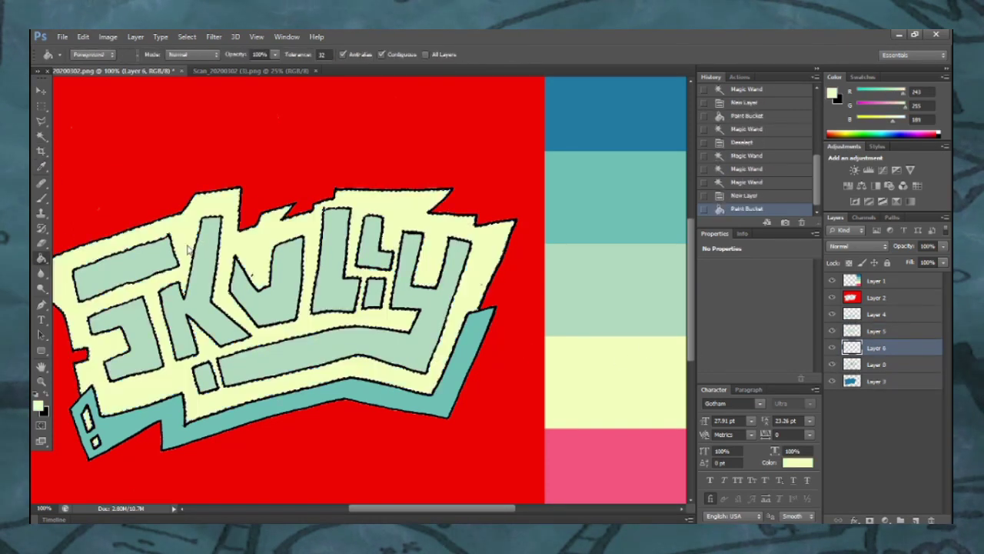
Step: Try the palette's pink as the fill for the area surrounding the letters
{"action": "key", "text": "i"}
{"action": "left_click", "coordinate": [581, 461]}
{"action": "key", "text": "g"}
{"action": "left_click", "coordinate": [191, 229]}
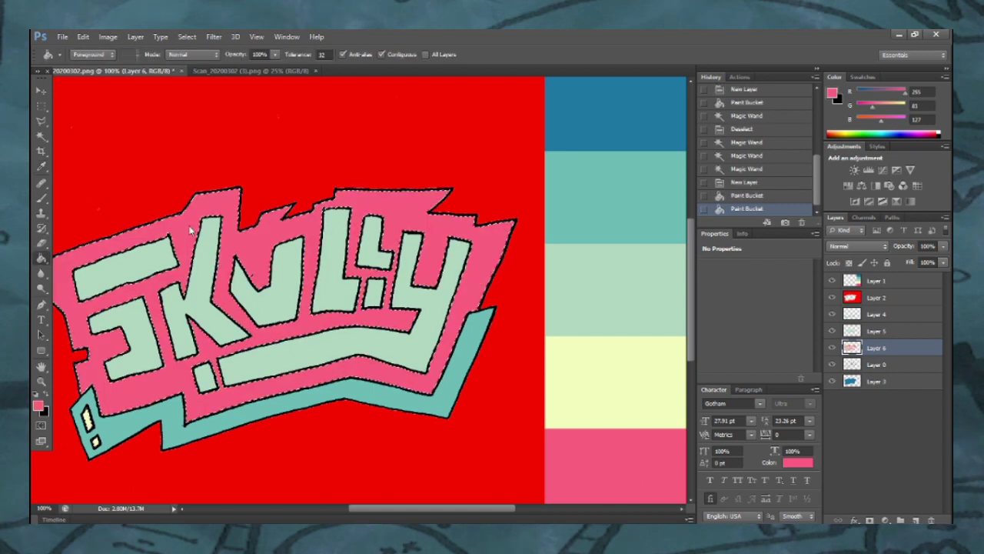
Step: Recolor the area surrounding the letters and the exclamation shapes with the palette's dark blue, and deselect
{"action": "left_click", "coordinate": [44, 168]}
{"action": "left_click", "coordinate": [580, 116]}
{"action": "left_click", "coordinate": [42, 259]}
{"action": "left_click", "coordinate": [183, 235]}
{"action": "left_click", "coordinate": [89, 420]}
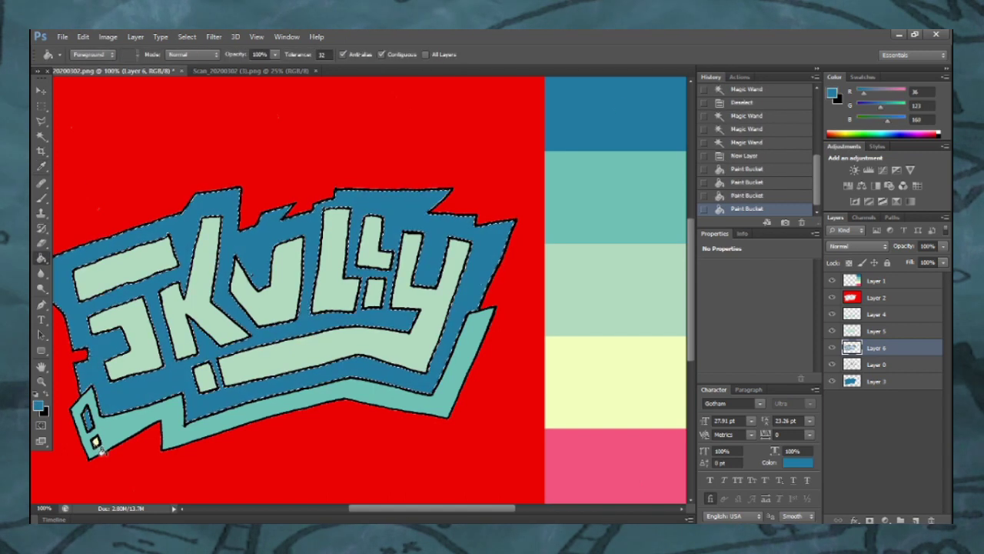
{"action": "left_click", "coordinate": [40, 136]}
{"action": "left_click", "coordinate": [157, 172]}
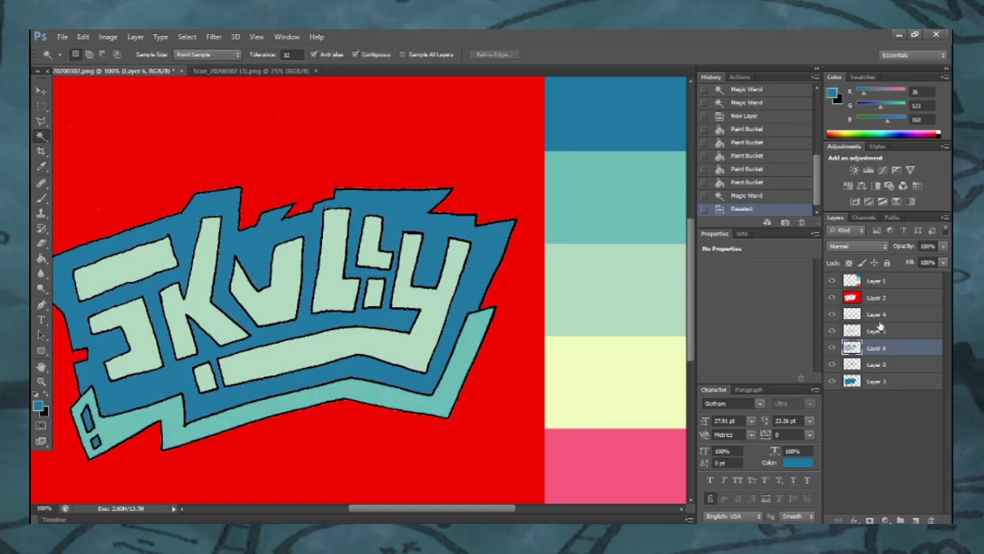
Step: Try recoloring the lower outer band on Layer 4 with the palette's pink
{"action": "key", "text": "w"}
{"action": "left_click", "coordinate": [172, 195]}
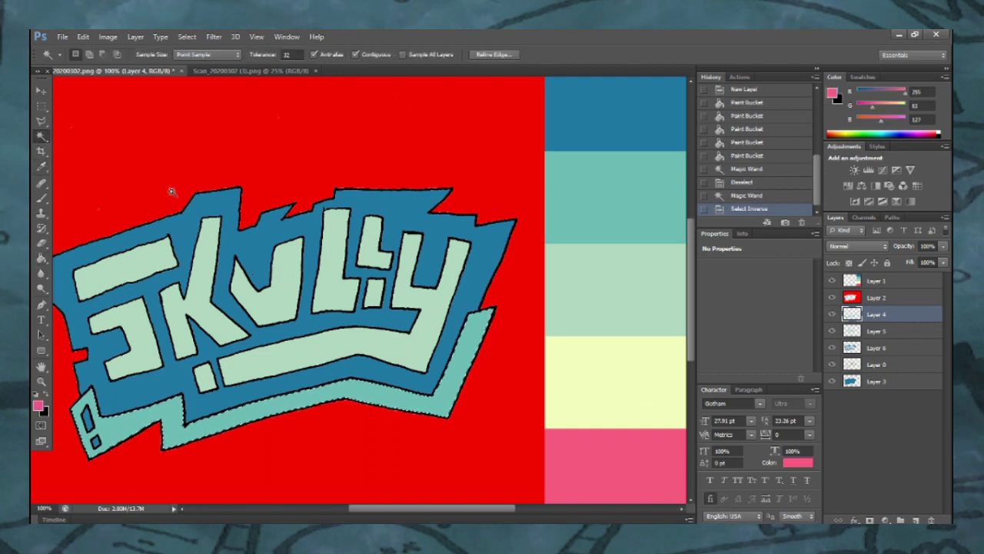
{"action": "key", "text": "g"}
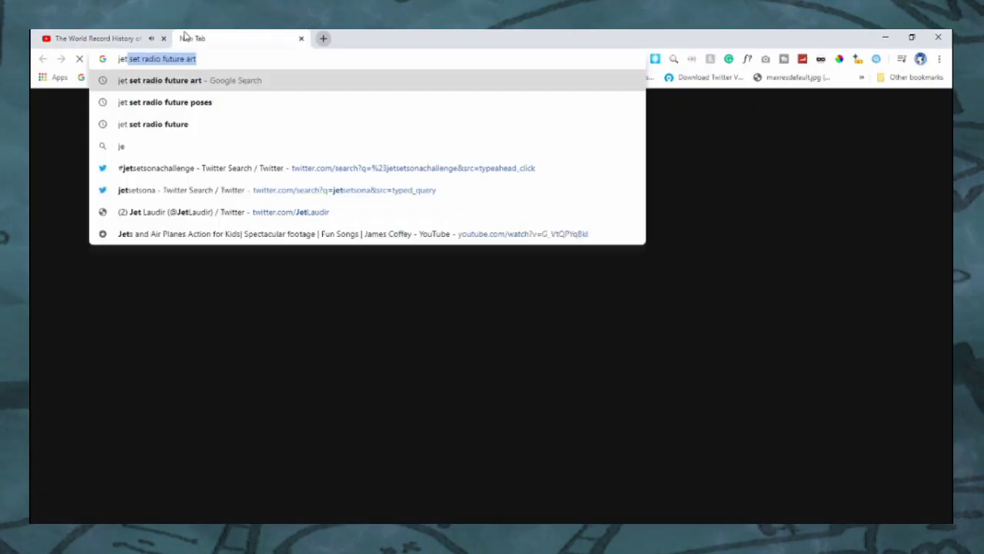
Step: Search Google Images for "jet set radio future" and browse the results for reference artwork
{"action": "key", "text": "BackSpace"}
{"action": "left_click", "coordinate": [152, 146]}
{"action": "left_click", "coordinate": [281, 128]}
{"action": "scroll", "coordinate": [339, 136], "scroll_direction": "down", "scroll_amount": 15}
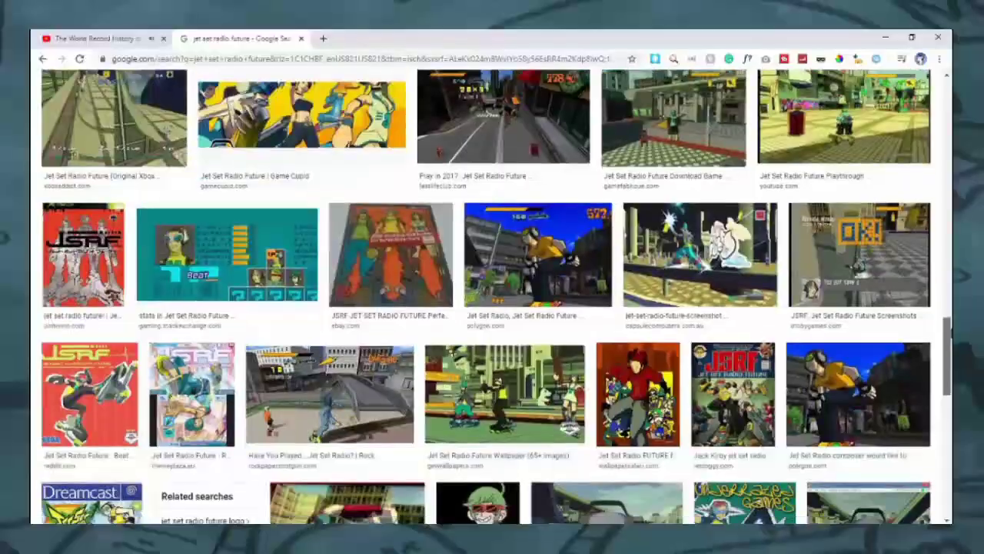
{"action": "left_click_drag", "start_coordinate": [950, 333], "coordinate": [950, 438]}
Step: Open the Jet Set Radio logo image from the results and save it as a reference
{"action": "key", "text": "ctrl+plus"}
{"action": "key", "text": "ctrl+plus"}
{"action": "left_click", "coordinate": [869, 475]}
{"action": "right_click", "coordinate": [756, 195]}
{"action": "left_click", "coordinate": [780, 367]}
{"action": "left_click", "coordinate": [853, 506]}
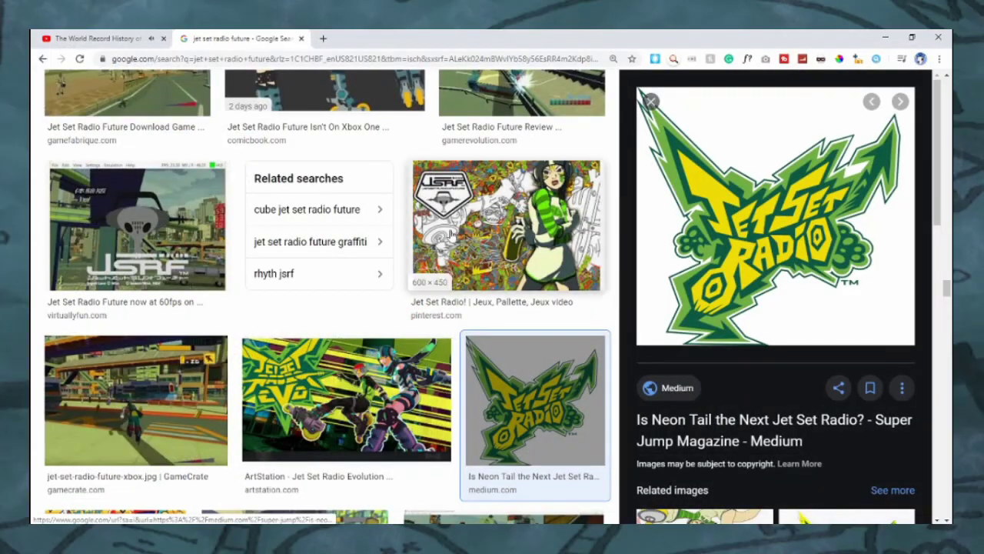
{"action": "left_click", "coordinate": [96, 38]}
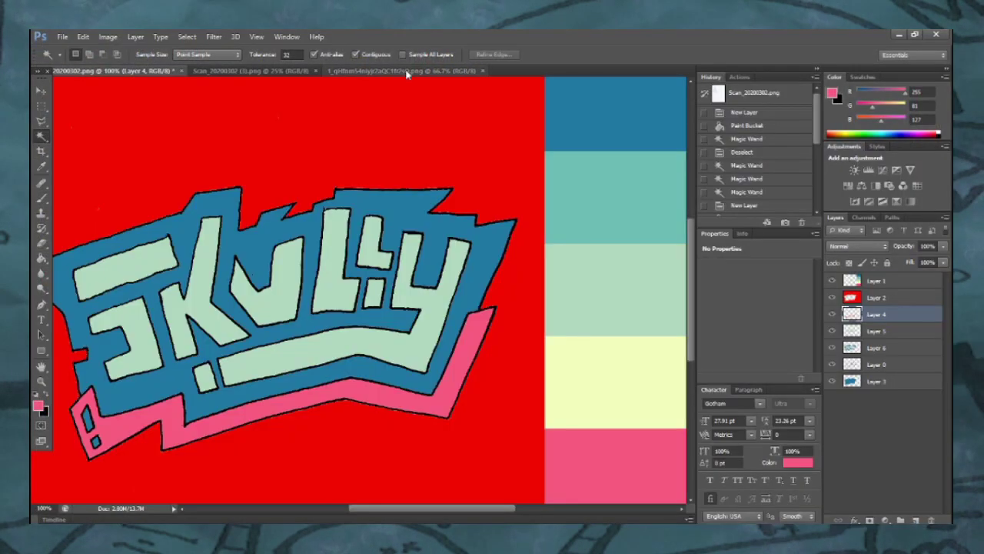
Step: Examine the colors of the opened Jet Set Radio logo and return to the lettering document
{"action": "left_click", "coordinate": [407, 71]}
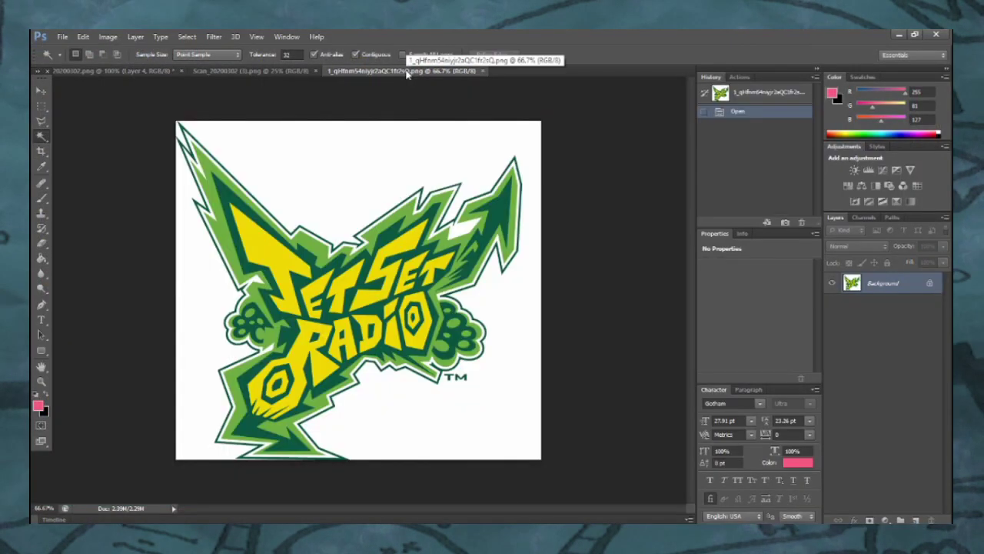
{"action": "left_click", "coordinate": [144, 73]}
{"action": "scroll", "coordinate": [310, 296], "scroll_direction": "left", "scroll_amount": 1}
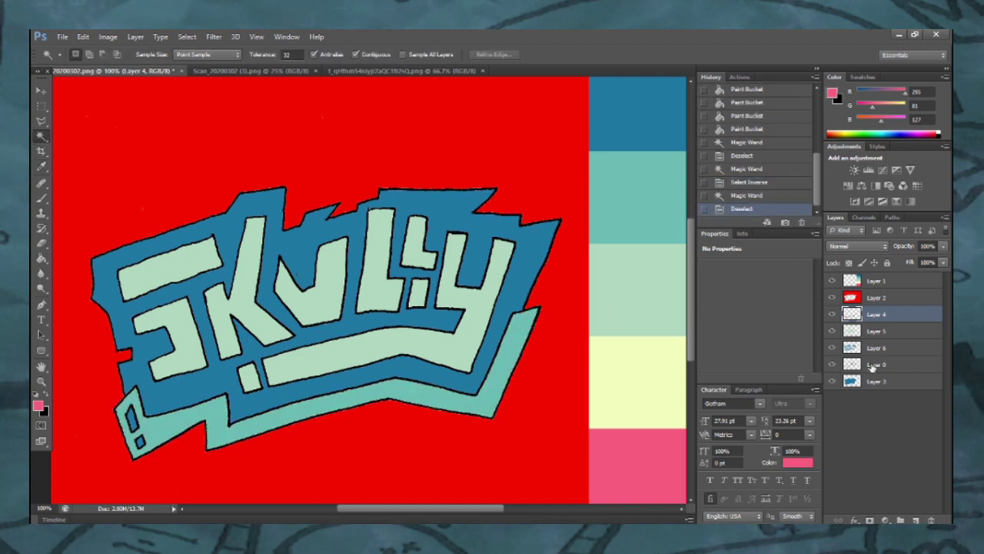
Step: Try covering Layer 0 with pink using a greatly enlarged brush
{"action": "left_click", "coordinate": [872, 368]}
{"action": "key", "text": "ctrl+minus"}
{"action": "key", "text": "ctrl+minus"}
{"action": "key", "text": "b"}
{"action": "left_click", "coordinate": [78, 54]}
{"action": "left_click_drag", "start_coordinate": [131, 90], "coordinate": [150, 90]}
{"action": "left_click", "coordinate": [385, 277]}
{"action": "left_click", "coordinate": [381, 278]}
Step: Try covering Layer 0 with the palette's dark blue using the oversized brush
{"action": "key", "text": "ctrl+plus"}
{"action": "key", "text": "ctrl+plus"}
{"action": "left_click", "coordinate": [40, 168]}
{"action": "left_click", "coordinate": [588, 119]}
{"action": "key", "text": "b"}
{"action": "left_click", "coordinate": [435, 353]}
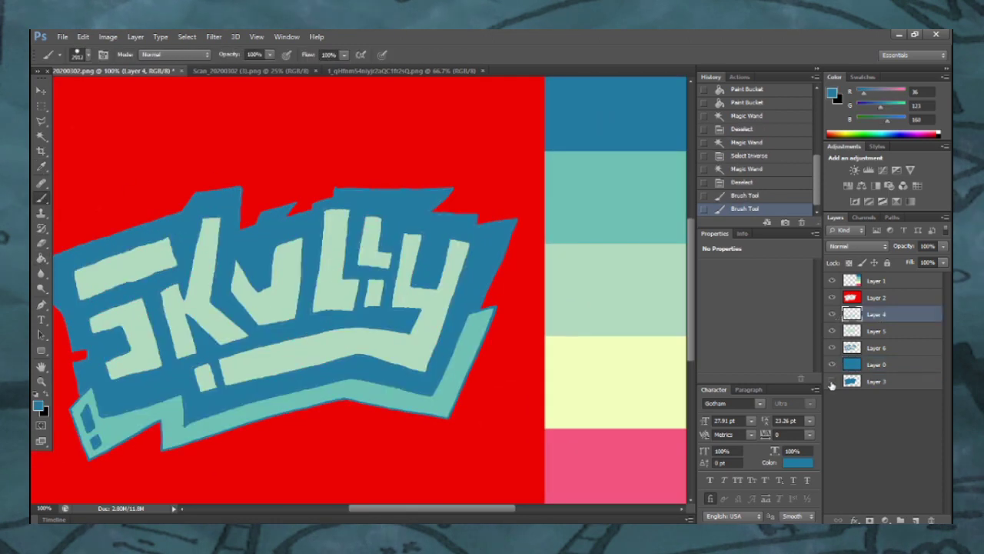
Step: Compare the artwork with Layer 5 hidden and shown, and revert the history to before the brush fills
{"action": "left_click", "coordinate": [833, 331]}
{"action": "left_click", "coordinate": [832, 330]}
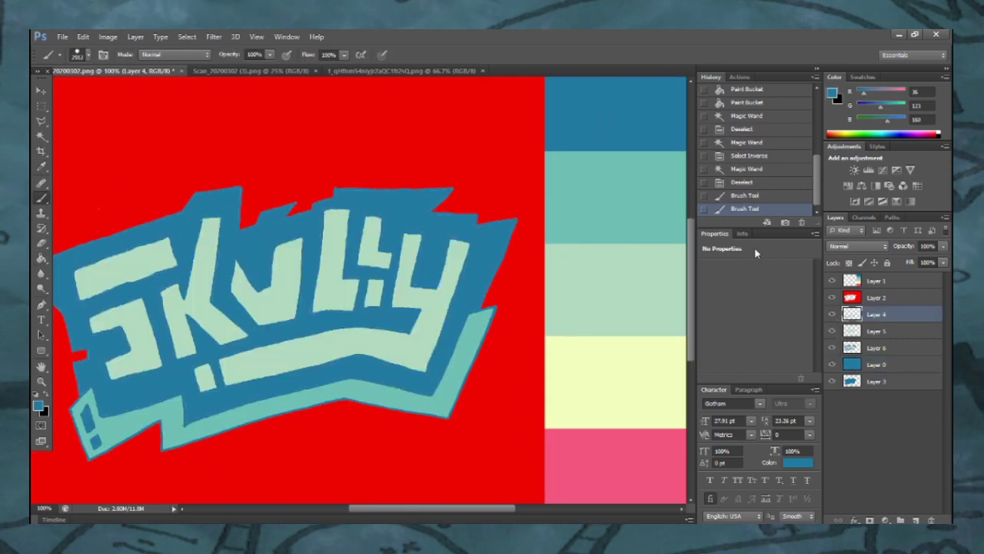
{"action": "left_click", "coordinate": [746, 170]}
Step: Select the area around the letters and both exclamation shapes from Layer 0, and fill them with the palette's pale yellow on a new layer
{"action": "left_click", "coordinate": [41, 136]}
{"action": "left_click", "coordinate": [228, 218]}
{"action": "left_click", "coordinate": [876, 367]}
{"action": "left_click", "coordinate": [283, 226]}
{"action": "left_click", "coordinate": [87, 419], "text": "shift"}
{"action": "left_click", "coordinate": [97, 442], "text": "shift"}
{"action": "key", "text": "b"}
{"action": "key", "text": "i"}
{"action": "left_click", "coordinate": [586, 367]}
{"action": "left_click", "coordinate": [41, 258]}
{"action": "left_click", "coordinate": [915, 520]}
{"action": "left_click", "coordinate": [335, 323]}
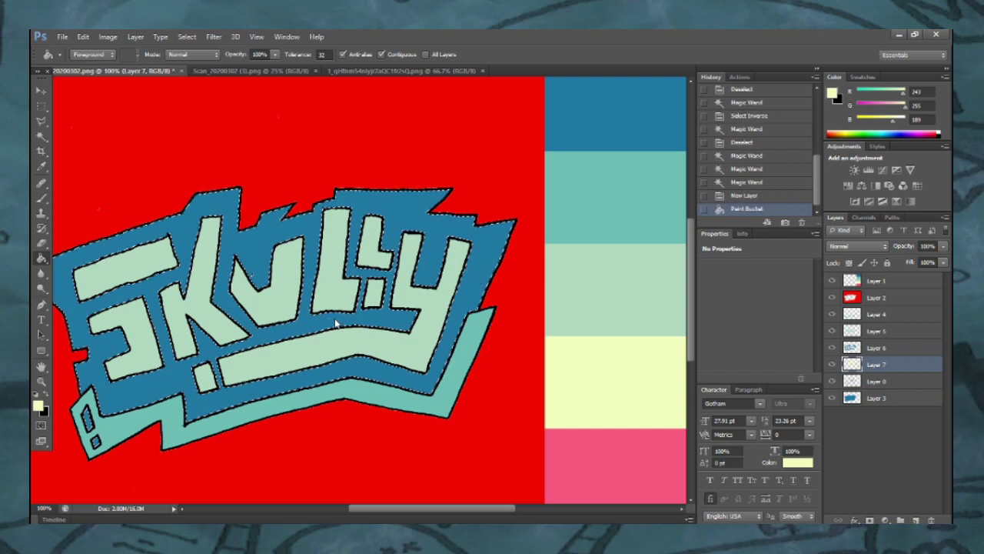
{"action": "left_click", "coordinate": [395, 324]}
{"action": "left_click", "coordinate": [42, 136]}
{"action": "double_click", "coordinate": [128, 146]}
Step: Compare the fill with Layer 6 hidden and shown, delete Layer 7, and check the Jet Set Radio reference image
{"action": "left_click", "coordinate": [830, 348]}
{"action": "left_click", "coordinate": [829, 348]}
{"action": "right_click", "coordinate": [883, 366]}
{"action": "left_click", "coordinate": [739, 143]}
{"action": "left_click", "coordinate": [346, 75]}
{"action": "left_click", "coordinate": [92, 72]}
Step: Recolor the area surrounding the letters and both exclamation shapes on Layer 6 with the palette's pink
{"action": "left_click", "coordinate": [42, 166]}
{"action": "left_click", "coordinate": [590, 462]}
{"action": "left_click", "coordinate": [880, 348]}
{"action": "left_click", "coordinate": [40, 136]}
{"action": "left_click", "coordinate": [140, 160]}
{"action": "key", "text": "ctrl+shift+i"}
{"action": "left_click", "coordinate": [40, 259]}
{"action": "left_click", "coordinate": [107, 396]}
{"action": "left_click", "coordinate": [87, 419]}
{"action": "left_click", "coordinate": [95, 441]}
{"action": "left_click", "coordinate": [43, 136]}
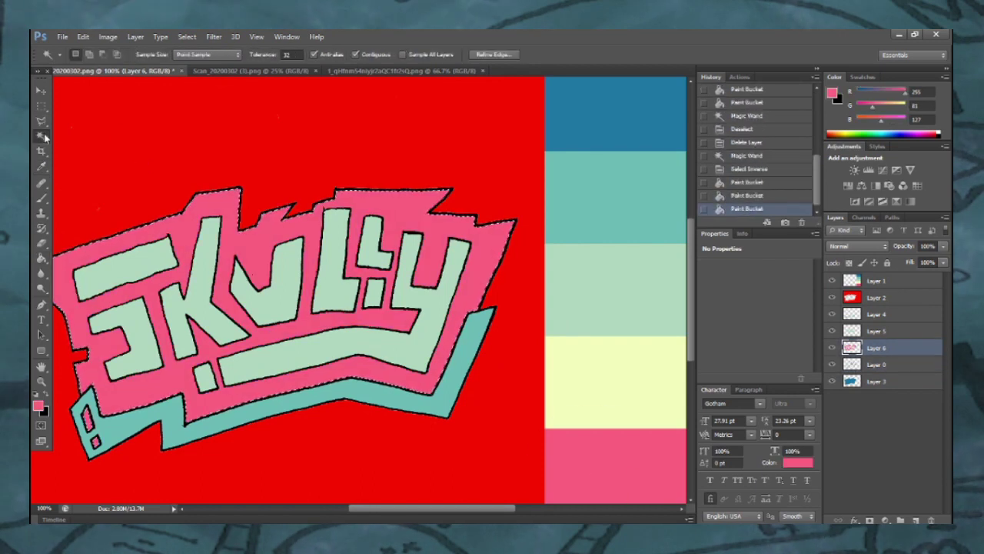
Step: Recolor the lettering's outlines by brushing the palette's dark blue over all of Layer 0
{"action": "key", "text": "ctrl+minus"}
{"action": "key", "text": "i"}
{"action": "left_click", "coordinate": [580, 159]}
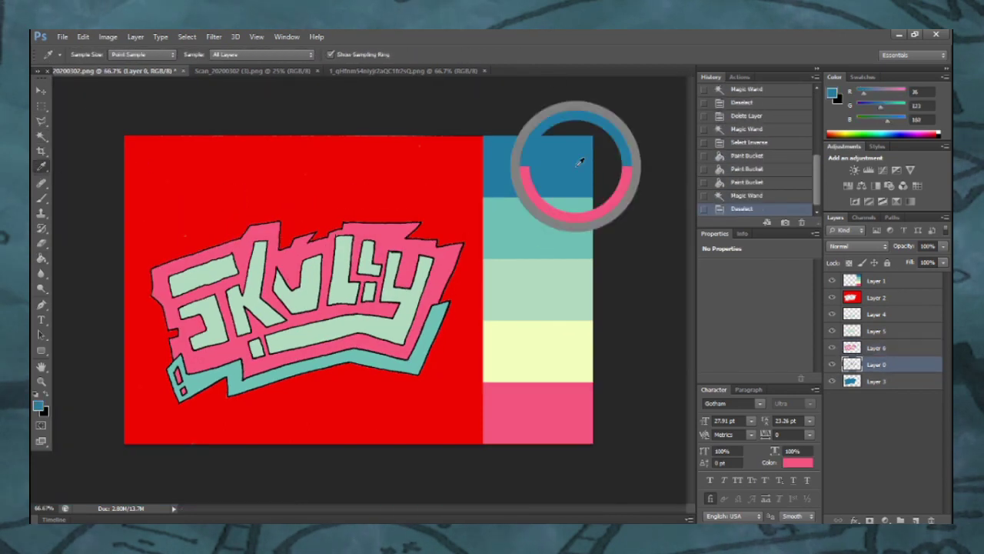
{"action": "key", "text": "b"}
{"action": "left_click", "coordinate": [311, 292]}
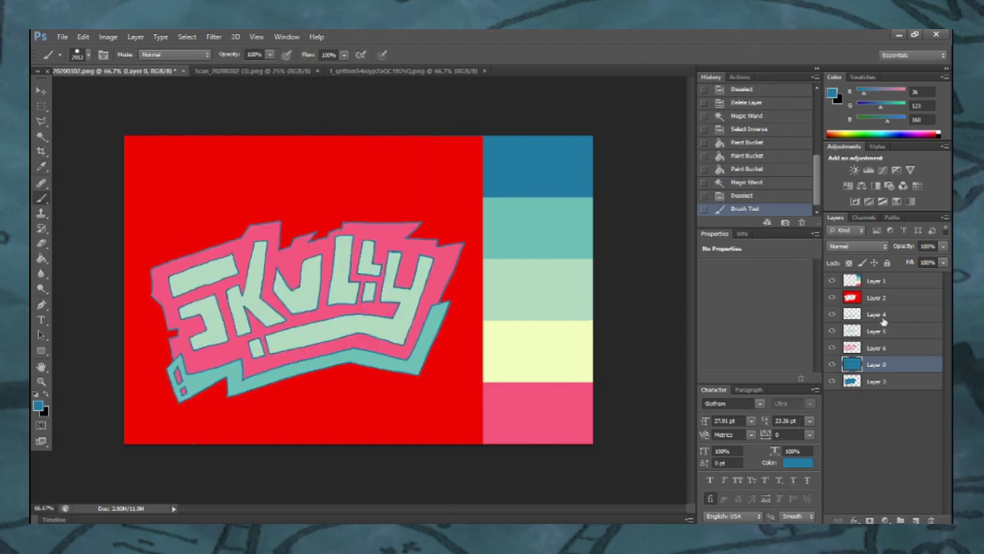
Step: Merge Layer 4 and Layer 5 down into Layer 6
{"action": "right_click", "coordinate": [883, 319]}
{"action": "left_click", "coordinate": [786, 346]}
{"action": "right_click", "coordinate": [875, 317]}
{"action": "left_click", "coordinate": [782, 344]}
{"action": "right_click", "coordinate": [885, 317]}
{"action": "key", "text": "Escape"}
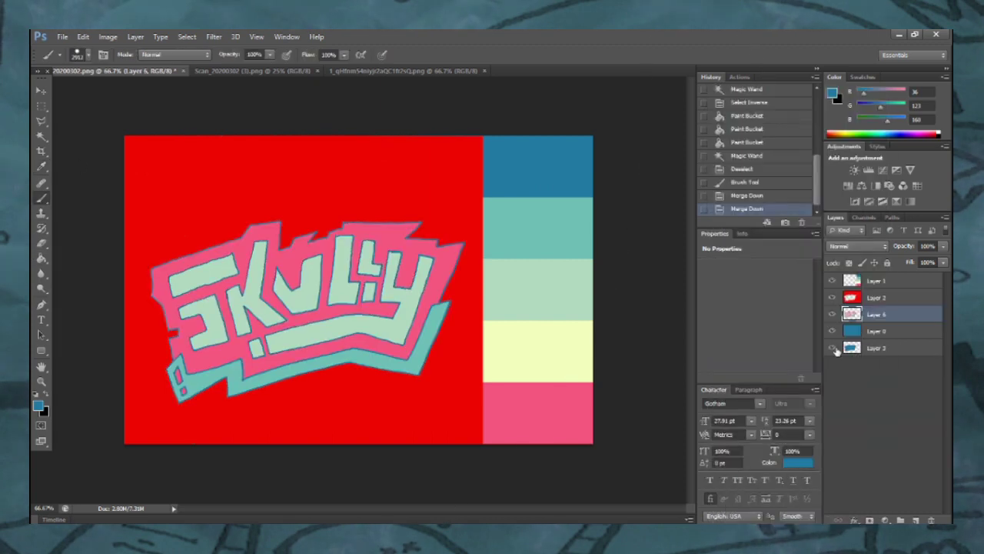
Step: Compare the artwork with Layer 2 hidden and shown
{"action": "left_click", "coordinate": [832, 299]}
{"action": "left_click", "coordinate": [832, 298]}
{"action": "right_click", "coordinate": [898, 303]}
{"action": "left_click", "coordinate": [920, 370]}
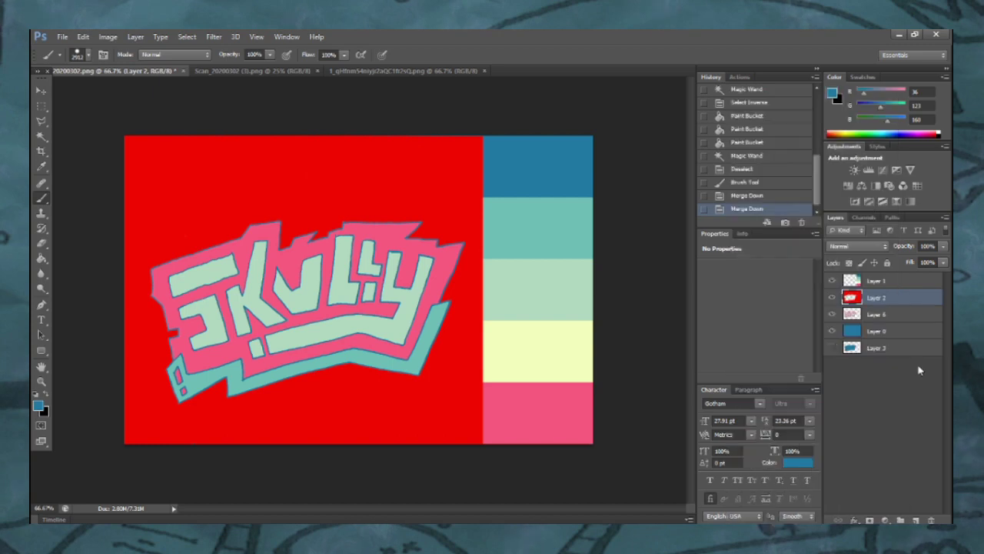
{"action": "key", "text": "w"}
{"action": "left_click", "coordinate": [248, 160]}
{"action": "key", "text": "ctrl+c"}
{"action": "left_click", "coordinate": [485, 223]}
{"action": "key", "text": "ctrl+shift+i"}
{"action": "key", "text": "ctrl+shift+i"}
{"action": "key", "text": "ctrl+shift+i"}
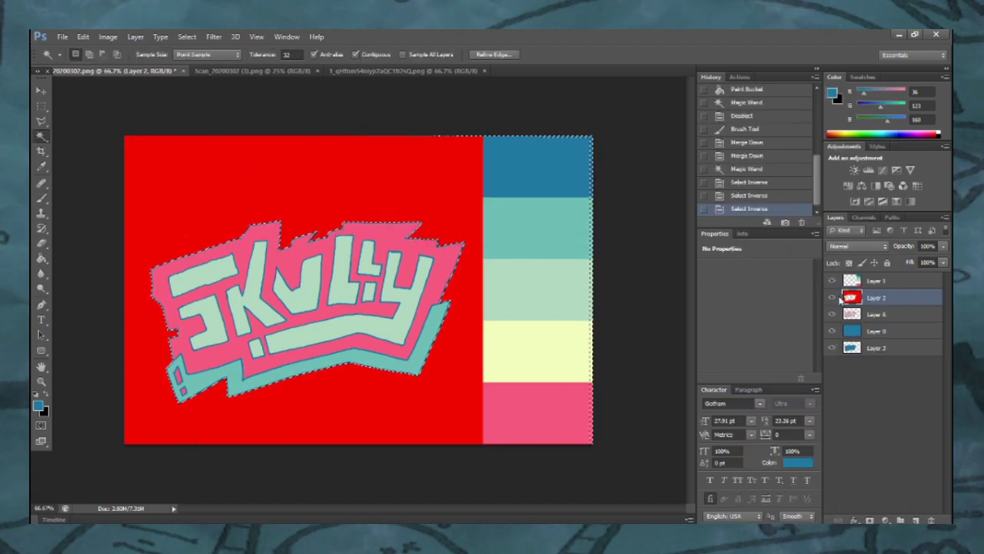
{"action": "left_click", "coordinate": [876, 315]}
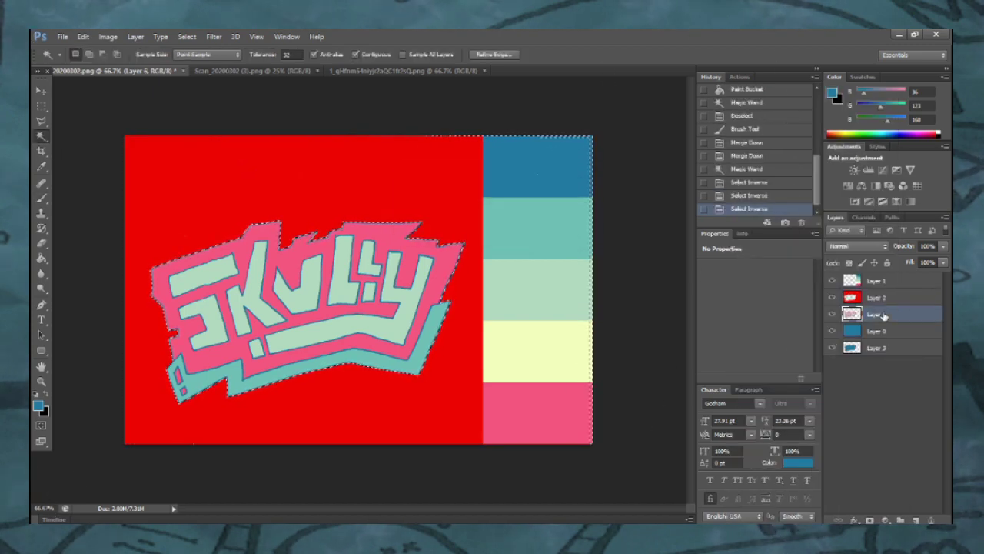
{"action": "left_click", "coordinate": [81, 180]}
{"action": "left_click", "coordinate": [229, 182]}
{"action": "key", "text": "ctrl+shift+i"}
{"action": "left_click", "coordinate": [229, 177]}
{"action": "key", "text": "ctrl+d"}
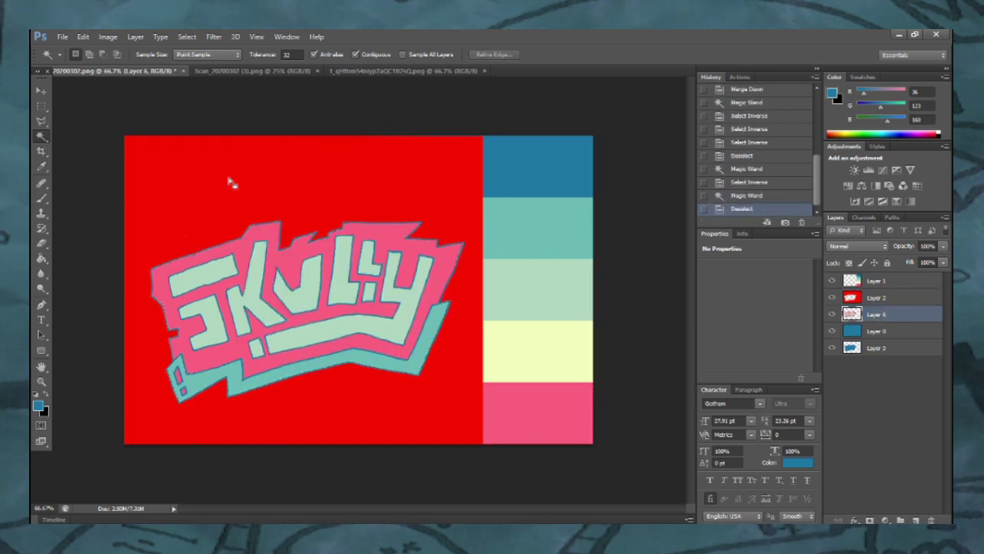
Step: Place Layer 3 above Layer 0 and merge Layer 6 down into it
{"action": "left_click_drag", "start_coordinate": [884, 326], "coordinate": [885, 322]}
{"action": "right_click", "coordinate": [901, 315]}
{"action": "left_click", "coordinate": [837, 344]}
Step: Select the artwork by inverting a selection of the area around it, and copy it onto a new layer
{"action": "left_click", "coordinate": [303, 184]}
{"action": "key", "text": "ctrl+shift+i"}
{"action": "key", "text": "ctrl+c"}
{"action": "key", "text": "ctrl+v"}
Step: Add a stroke to Layer 4 in the palette's dark blue, #247ba0, and hide Layer 2 and Layer 0
{"action": "double_click", "coordinate": [907, 314]}
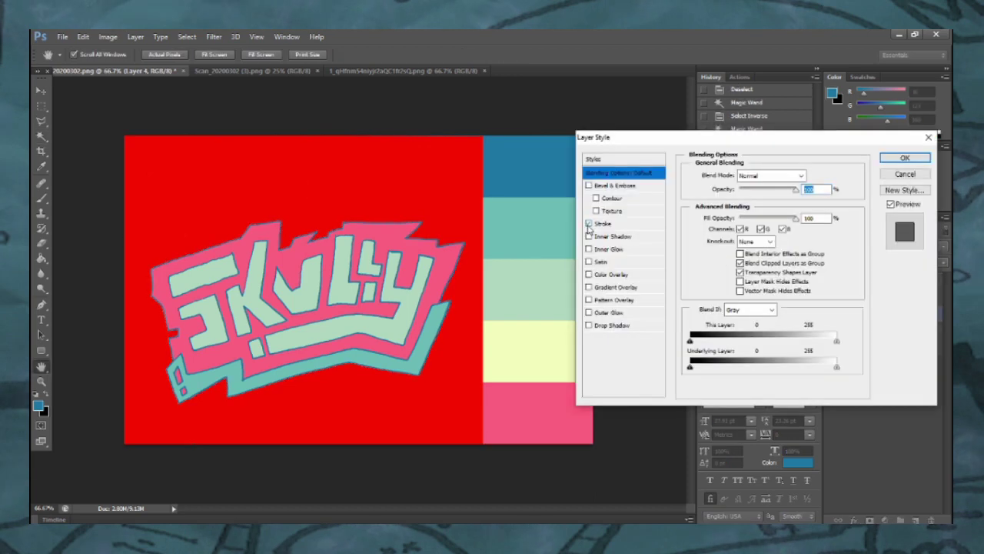
{"action": "left_click", "coordinate": [598, 224]}
{"action": "left_click", "coordinate": [717, 253]}
{"action": "left_click", "coordinate": [538, 165]}
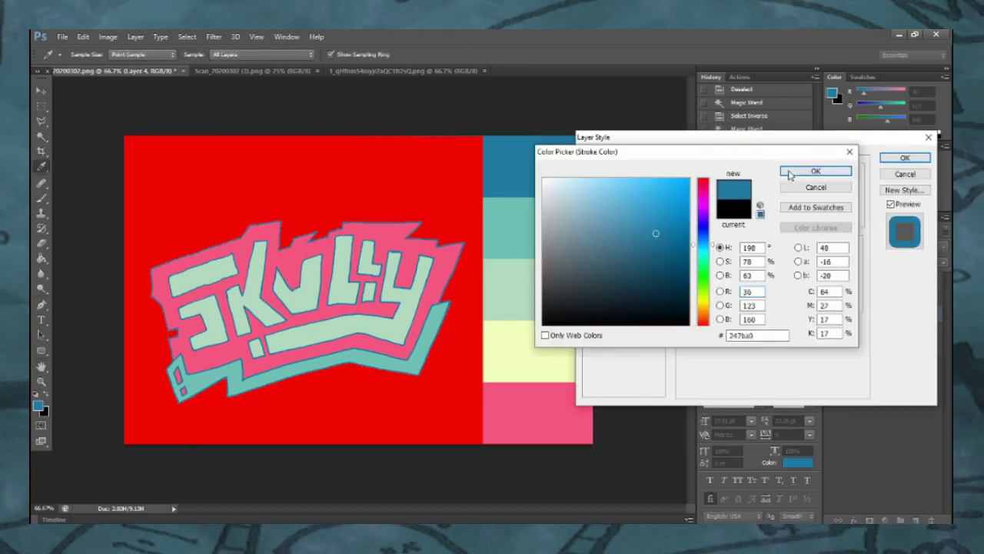
{"action": "left_click", "coordinate": [777, 165]}
{"action": "left_click", "coordinate": [905, 157]}
{"action": "left_click", "coordinate": [831, 297]}
{"action": "left_click", "coordinate": [832, 370]}
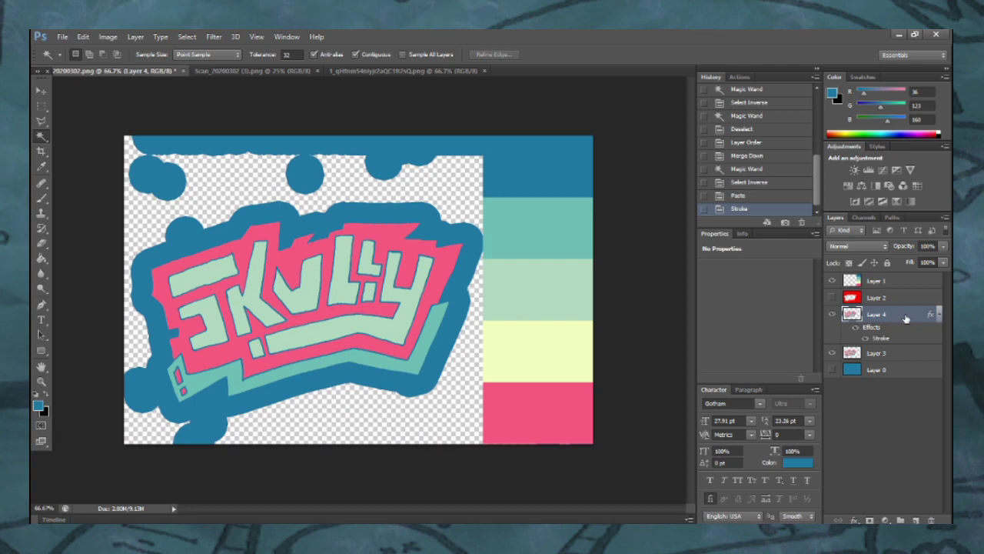
Step: Restyle Layer 4's stroke as a thinner outline in the lettering's pink, and erase the stray specks around the logo
{"action": "double_click", "coordinate": [932, 314]}
{"action": "left_click", "coordinate": [608, 223]}
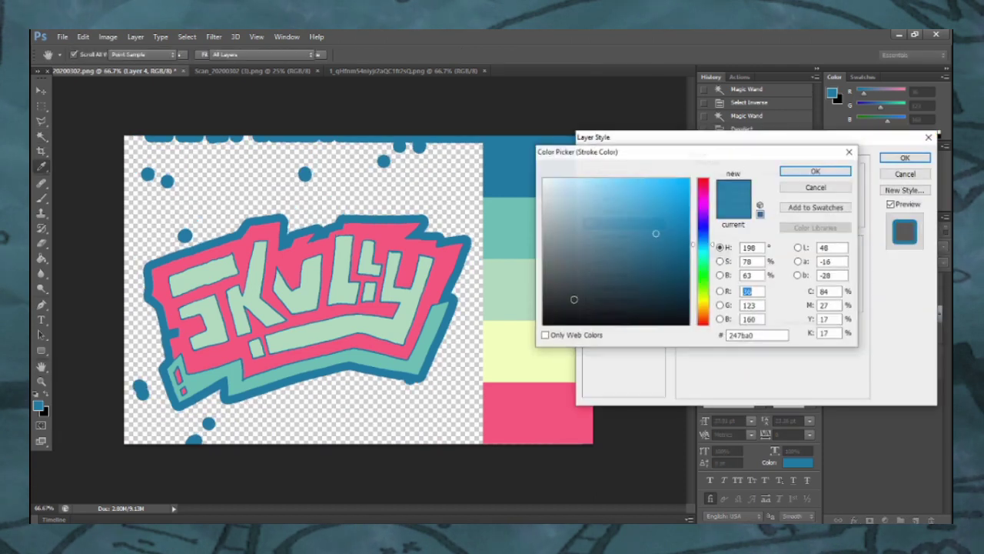
{"action": "left_click", "coordinate": [720, 255]}
{"action": "left_click", "coordinate": [286, 344]}
{"action": "key", "text": "Return"}
{"action": "left_click_drag", "start_coordinate": [739, 175], "coordinate": [737, 177]}
{"action": "left_click", "coordinate": [905, 157]}
{"action": "left_click", "coordinate": [42, 244]}
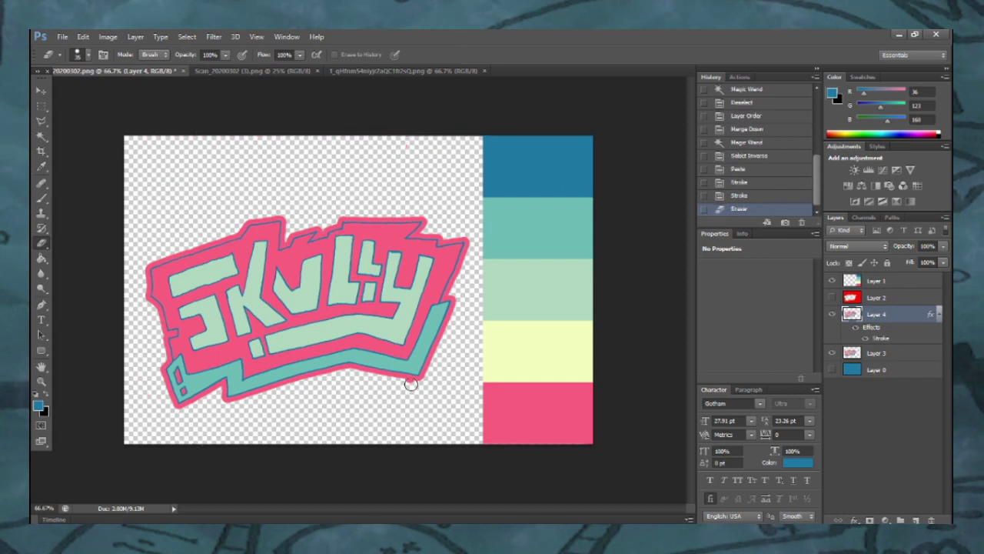
Step: Select the pink area around the letters and both exclamation shapes on Layer 4, and fill them with dark blue
{"action": "left_click", "coordinate": [42, 137]}
{"action": "left_click", "coordinate": [257, 237]}
{"action": "left_click", "coordinate": [178, 376], "text": "shift"}
{"action": "left_click", "coordinate": [183, 391], "text": "shift"}
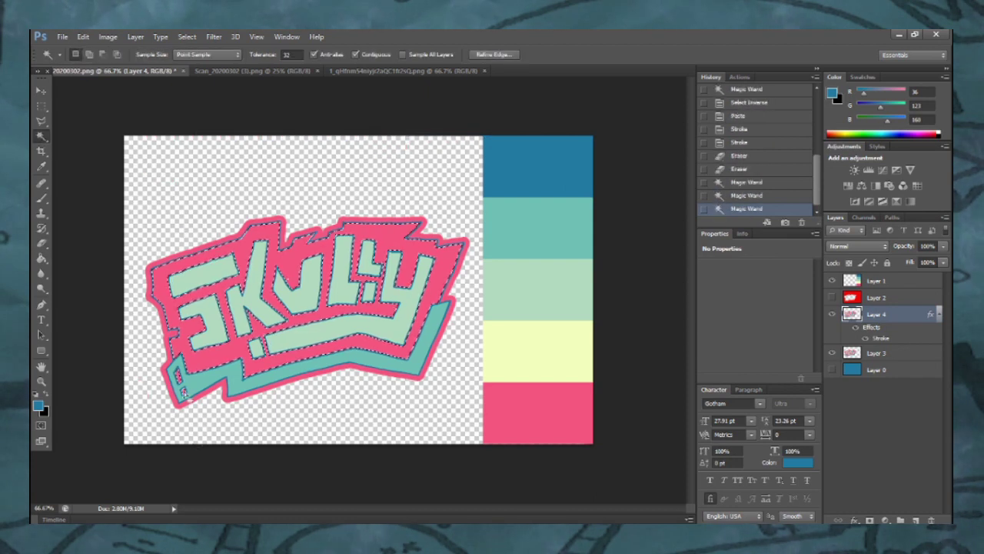
{"action": "left_click", "coordinate": [42, 167]}
{"action": "left_click", "coordinate": [43, 258]}
{"action": "left_click", "coordinate": [172, 306]}
{"action": "left_click", "coordinate": [178, 376]}
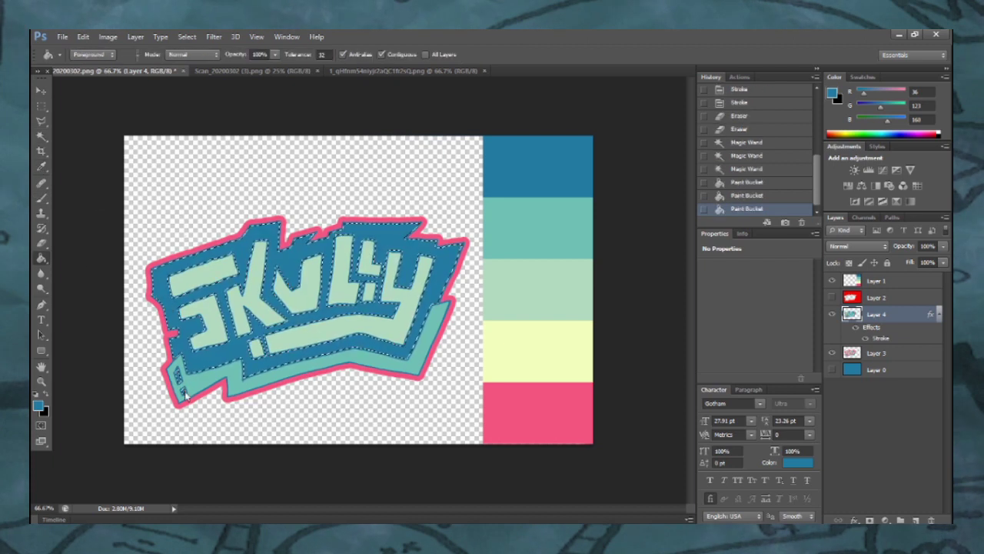
{"action": "left_click", "coordinate": [184, 391]}
{"action": "left_click", "coordinate": [42, 137]}
{"action": "left_click", "coordinate": [87, 198]}
Step: Examine the recolored logo up close and compare it with the Jet Set Radio reference image
{"action": "key", "text": "ctrl+plus"}
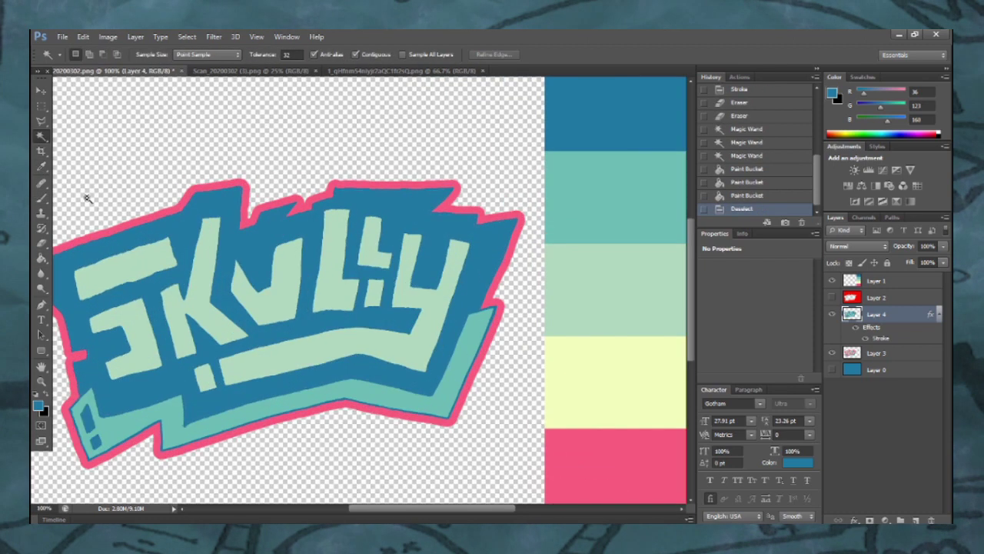
{"action": "left_click", "coordinate": [369, 70]}
{"action": "left_click", "coordinate": [94, 71]}
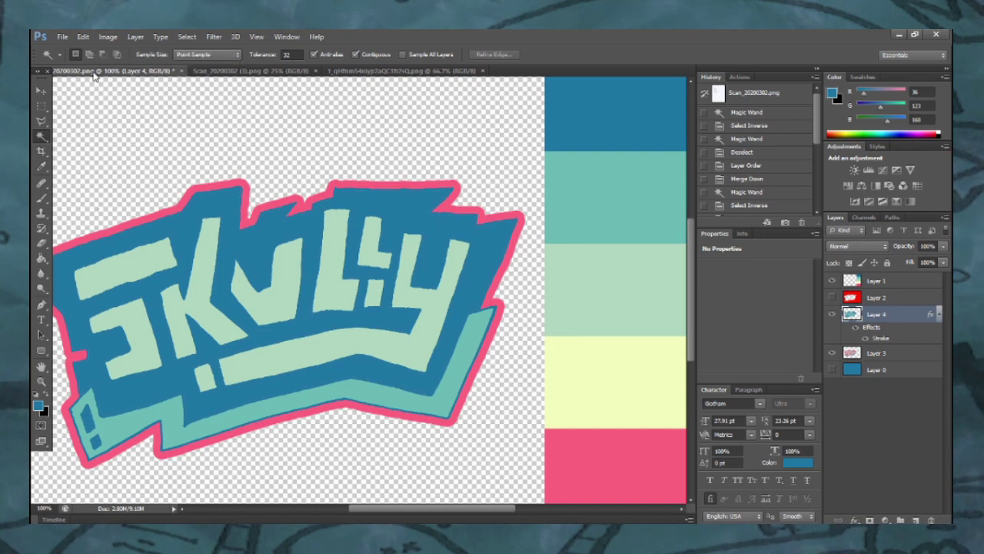
Step: Copy the color palette from Layer 1 into Scan_20200302 (3).png and place it beside the character sketch
{"action": "key", "text": "ctrl+minus"}
{"action": "left_click", "coordinate": [881, 282]}
{"action": "left_click", "coordinate": [353, 173]}
{"action": "key", "text": "ctrl+c"}
{"action": "left_click", "coordinate": [252, 70]}
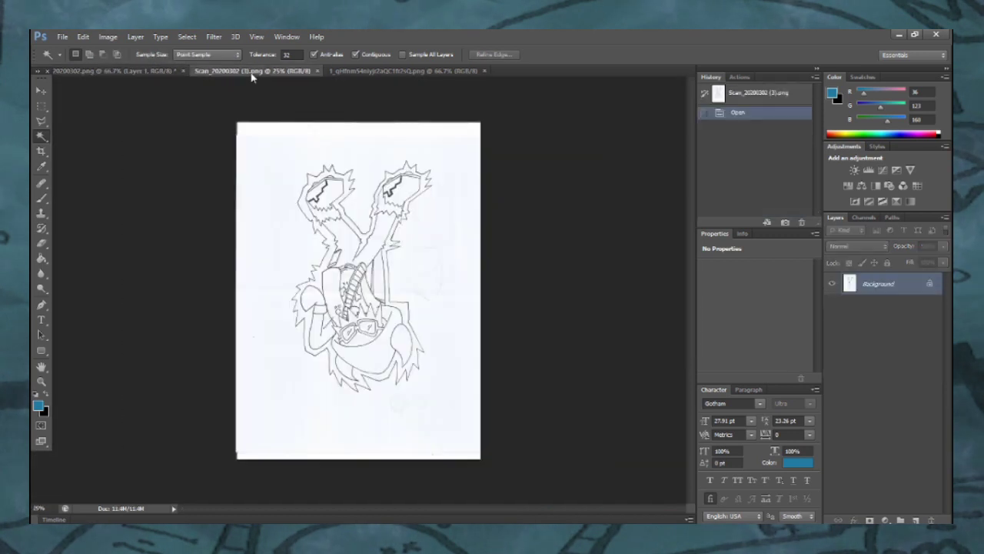
{"action": "key", "text": "ctrl+v"}
{"action": "key", "text": "v"}
{"action": "left_click_drag", "start_coordinate": [361, 292], "coordinate": [259, 258]}
Step: Crop the scan closely around the character sketch and the palette
{"action": "left_click", "coordinate": [42, 111]}
{"action": "left_click_drag", "start_coordinate": [239, 154], "coordinate": [460, 395]}
{"action": "left_click", "coordinate": [108, 36]}
{"action": "left_click", "coordinate": [157, 153]}
{"action": "key", "text": "ctrl+d"}
Step: Rotate the whole canvas by 180° to turn the character upright
{"action": "left_click", "coordinate": [108, 36]}
{"action": "mouse_move", "coordinate": [158, 142]}
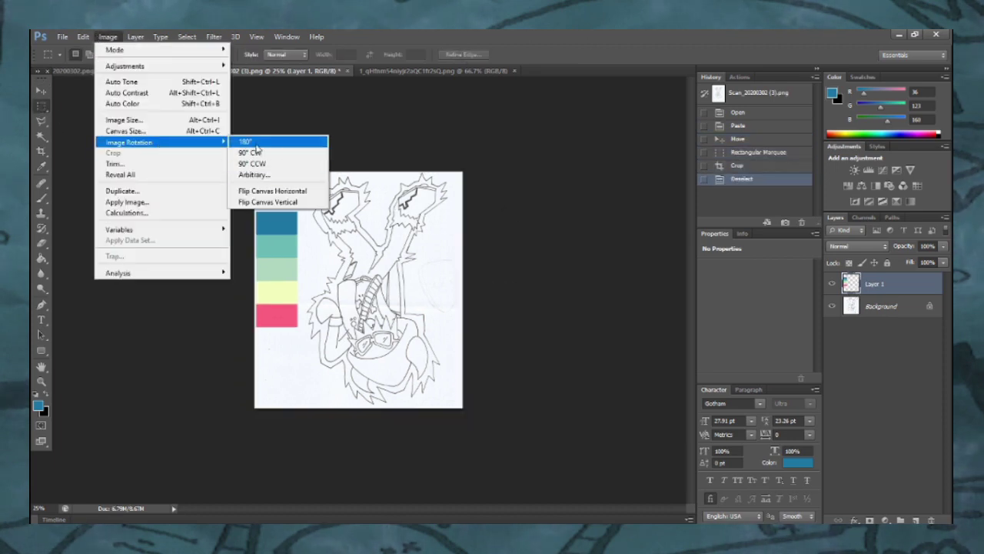
{"action": "left_click", "coordinate": [262, 143]}
{"action": "left_click", "coordinate": [108, 36]}
{"action": "mouse_move", "coordinate": [123, 67]}
{"action": "left_click", "coordinate": [250, 76]}
{"action": "left_click", "coordinate": [650, 162]}
Step: Convert the Background to an editable layer, and use Levels to darken its lines and whiten the paper
{"action": "double_click", "coordinate": [932, 308]}
{"action": "left_click", "coordinate": [580, 185]}
{"action": "left_click", "coordinate": [108, 36]}
{"action": "left_click", "coordinate": [249, 76]}
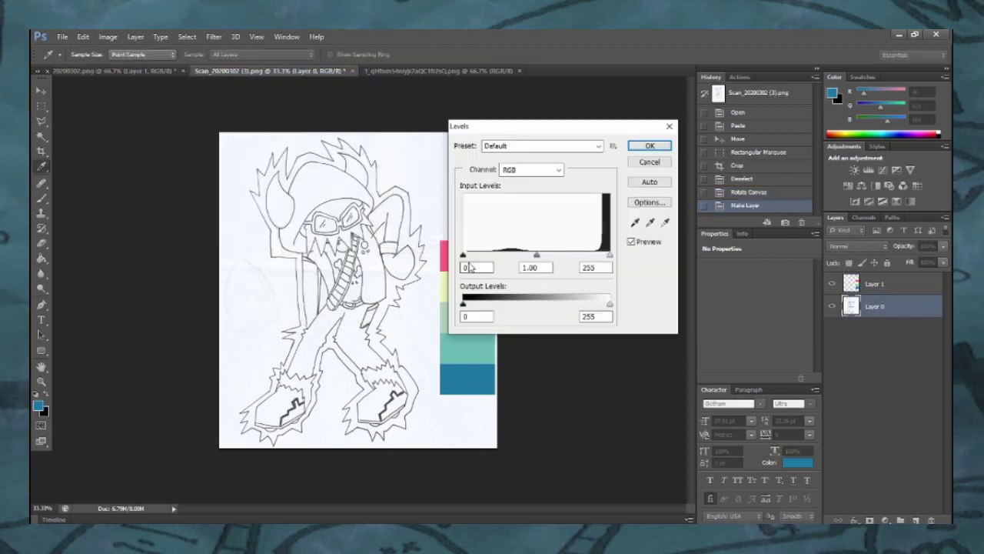
{"action": "left_click_drag", "start_coordinate": [463, 255], "coordinate": [533, 256]}
{"action": "left_click_drag", "start_coordinate": [606, 255], "coordinate": [591, 257]}
{"action": "left_click", "coordinate": [650, 146]}
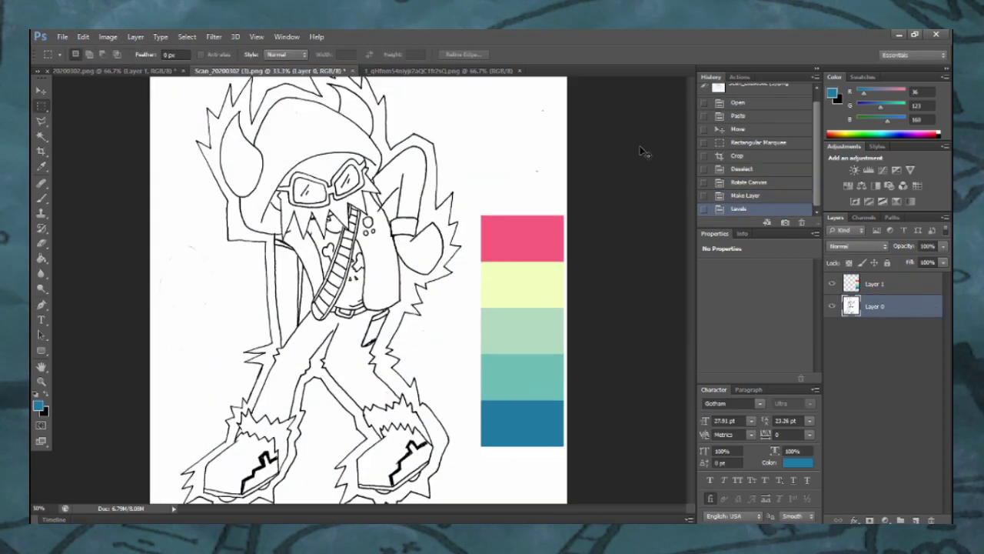
Step: Sample the paper's white and brush over the stray marks beside the character on Layer 0
{"action": "key", "text": "v"}
{"action": "mouse_move", "coordinate": [402, 186]}
{"action": "left_mouse_down"}
{"action": "mouse_move", "coordinate": [402, 275]}
{"action": "mouse_move", "coordinate": [366, 208]}
{"action": "mouse_move", "coordinate": [339, 213]}
{"action": "left_mouse_up"}
{"action": "key", "text": "ctrl+plus"}
{"action": "left_click", "coordinate": [41, 166]}
{"action": "left_click", "coordinate": [170, 170]}
{"action": "left_click", "coordinate": [41, 198]}
{"action": "left_click", "coordinate": [88, 54]}
{"action": "left_click", "coordinate": [201, 259]}
{"action": "left_click", "coordinate": [211, 287]}
Step: Cut the sketch from Layer 0, paste it into Quick Mask, and convert the mask into a selection of the lines
{"action": "left_click", "coordinate": [41, 136]}
{"action": "key", "text": "ctrl+a"}
{"action": "key", "text": "ctrl+x"}
{"action": "key", "text": "q"}
{"action": "key", "text": "ctrl+v"}
{"action": "key", "text": "q"}
{"action": "key", "text": "ctrl+shift+i"}
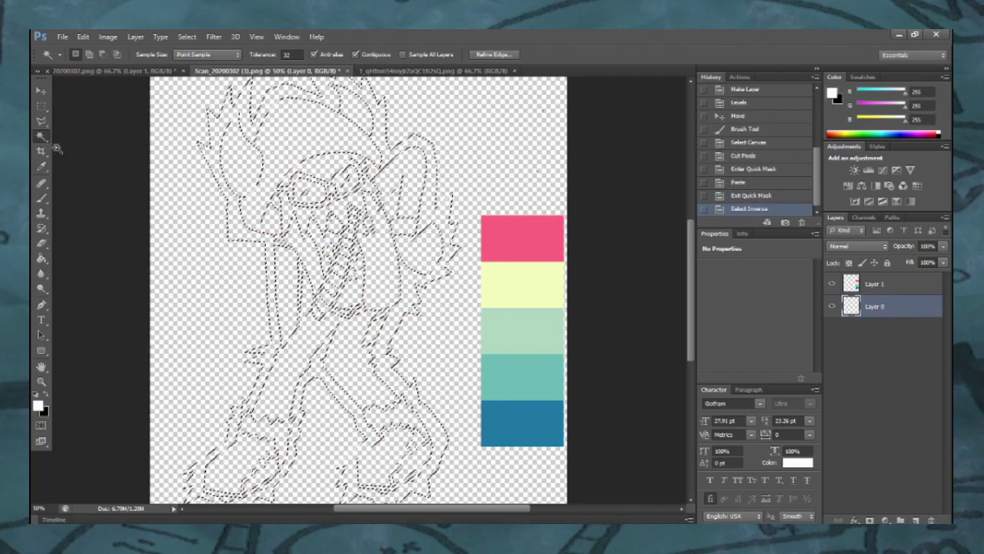
Step: Fill the selected lines with black on the transparent Layer 0 and clear the selection
{"action": "key", "text": "shift+F5"}
{"action": "left_click", "coordinate": [557, 173]}
{"action": "key", "text": "ctrl+d"}
Step: Select the area outside the character and fill it with light green on a new layer
{"action": "left_click", "coordinate": [153, 266]}
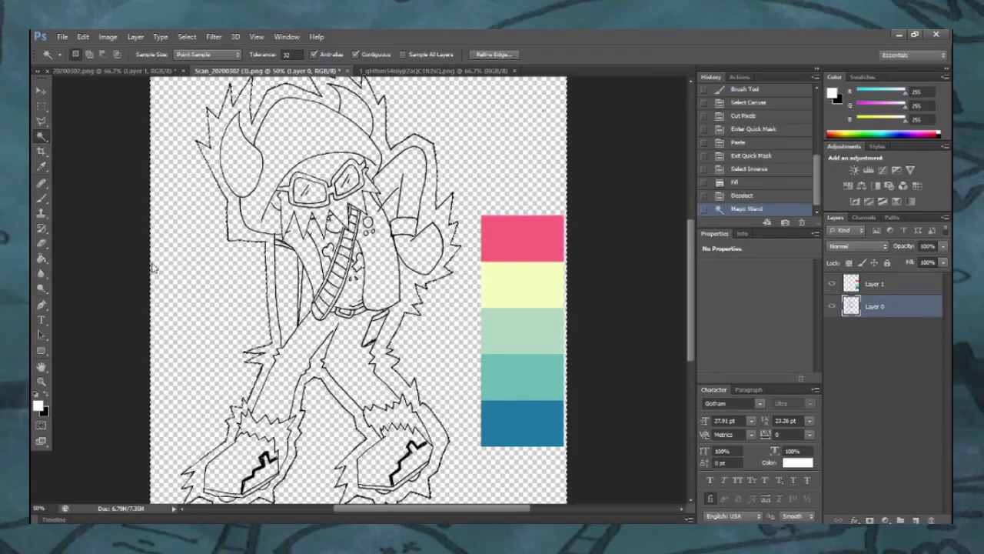
{"action": "left_click", "coordinate": [916, 521]}
{"action": "left_click", "coordinate": [860, 133]}
{"action": "left_click", "coordinate": [41, 258]}
{"action": "left_click", "coordinate": [187, 286]}
Step: Fill the inverted selection with dark blue on a new layer, and stack the line art between the green and blue layers
{"action": "key", "text": "ctrl+shift+i"}
{"action": "left_click", "coordinate": [915, 521]}
{"action": "left_click", "coordinate": [900, 134]}
{"action": "left_click", "coordinate": [353, 180]}
{"action": "left_click", "coordinate": [42, 137]}
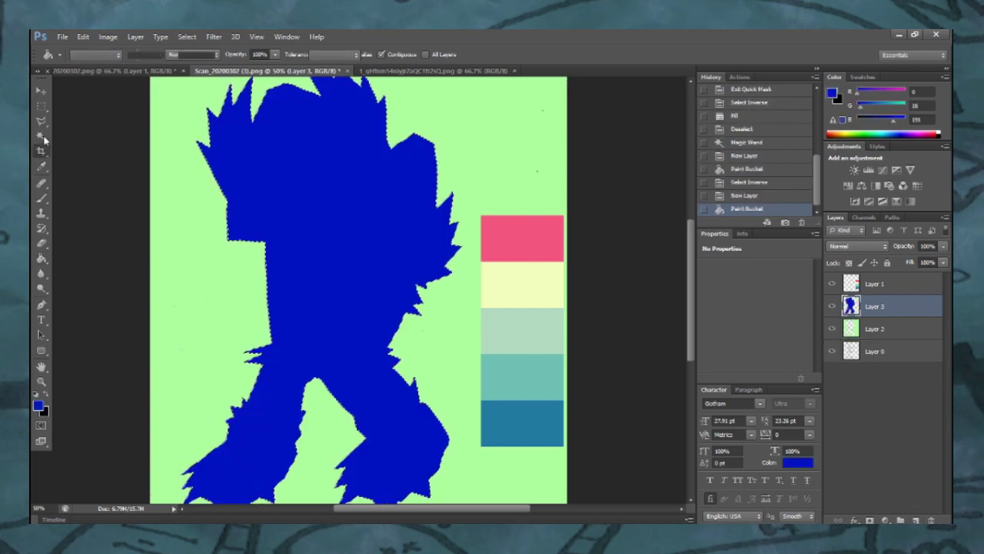
{"action": "key", "text": "ctrl+d"}
{"action": "left_click_drag", "start_coordinate": [915, 344], "coordinate": [914, 360]}
{"action": "left_click", "coordinate": [892, 328]}
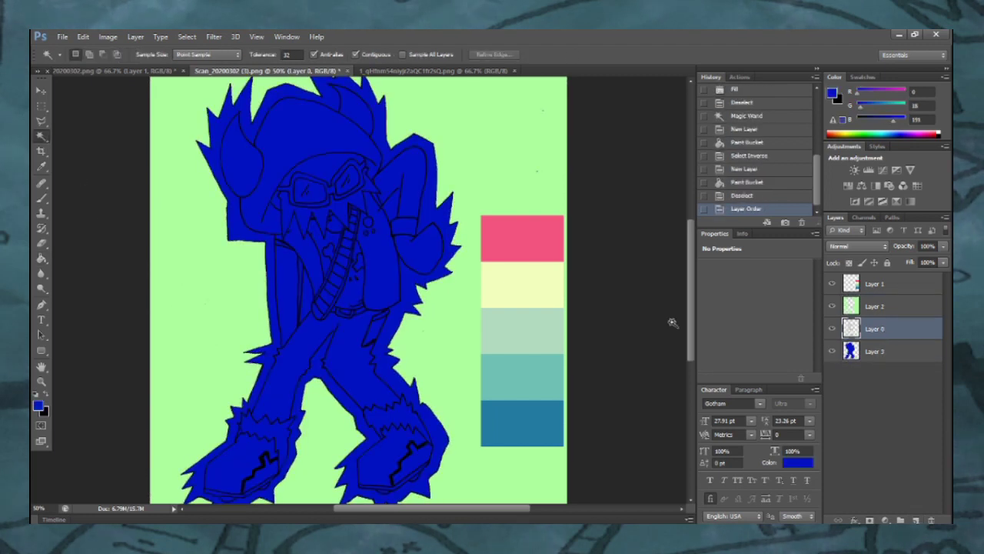
Step: Find skeletoon pens.png in the file manager, open it as another document, and return to the character scan
{"action": "key", "text": "super+e"}
{"action": "left_click", "coordinate": [274, 413]}
{"action": "left_click_drag", "start_coordinate": [731, 275], "coordinate": [731, 472]}
{"action": "left_click_drag", "start_coordinate": [497, 436], "coordinate": [600, 72]}
{"action": "left_click", "coordinate": [183, 112]}
{"action": "left_click", "coordinate": [269, 71]}
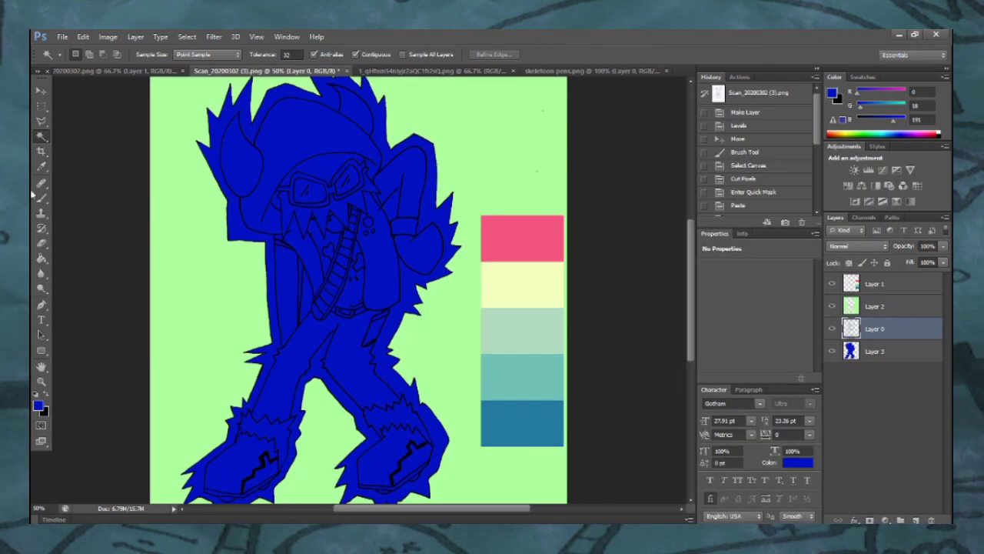
Step: Test the line art around the goggles and head for gaps with Magic Wand selections
{"action": "left_click", "coordinate": [328, 166]}
{"action": "key", "text": "ctrl+plus"}
{"action": "key", "text": "ctrl+plus"}
{"action": "key", "text": "ctrl+plus"}
{"action": "left_click", "coordinate": [352, 140]}
{"action": "key", "text": "ctrl+d"}
Step: Set the brush to black at 3 px and close the gaps in the outlines around the goggles and face
{"action": "left_click_drag", "start_coordinate": [689, 303], "coordinate": [689, 245]}
{"action": "left_click_drag", "start_coordinate": [412, 509], "coordinate": [401, 511]}
{"action": "left_click", "coordinate": [38, 406]}
{"action": "left_click", "coordinate": [547, 316]}
{"action": "left_click", "coordinate": [815, 171]}
{"action": "left_click", "coordinate": [42, 198]}
{"action": "left_click", "coordinate": [88, 55]}
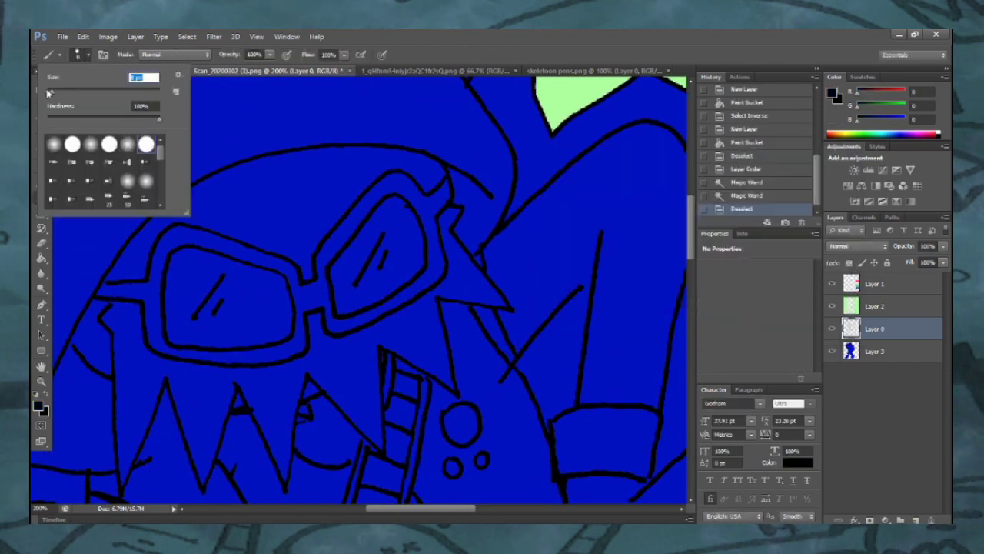
{"action": "type", "text": "3"}
{"action": "key", "text": "Return"}
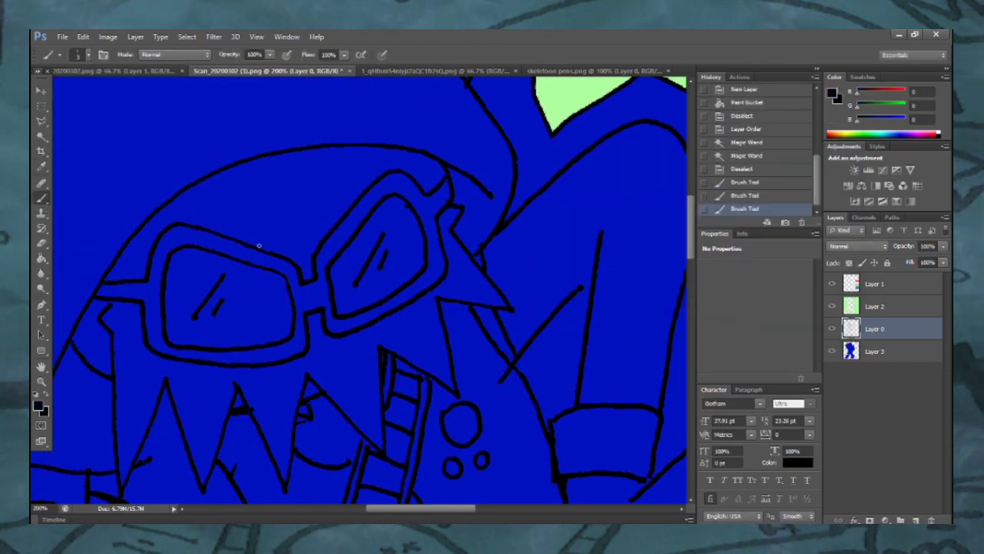
Step: Test the face and hair outlines with Magic Wand selections, and touch up the line art with black brush strokes
{"action": "left_click", "coordinate": [42, 136]}
{"action": "left_click", "coordinate": [299, 179]}
{"action": "left_click", "coordinate": [337, 364], "text": "shift"}
{"action": "left_click", "coordinate": [239, 398], "text": "shift"}
{"action": "left_click", "coordinate": [307, 395], "text": "shift"}
{"action": "left_click", "coordinate": [337, 444], "text": "shift"}
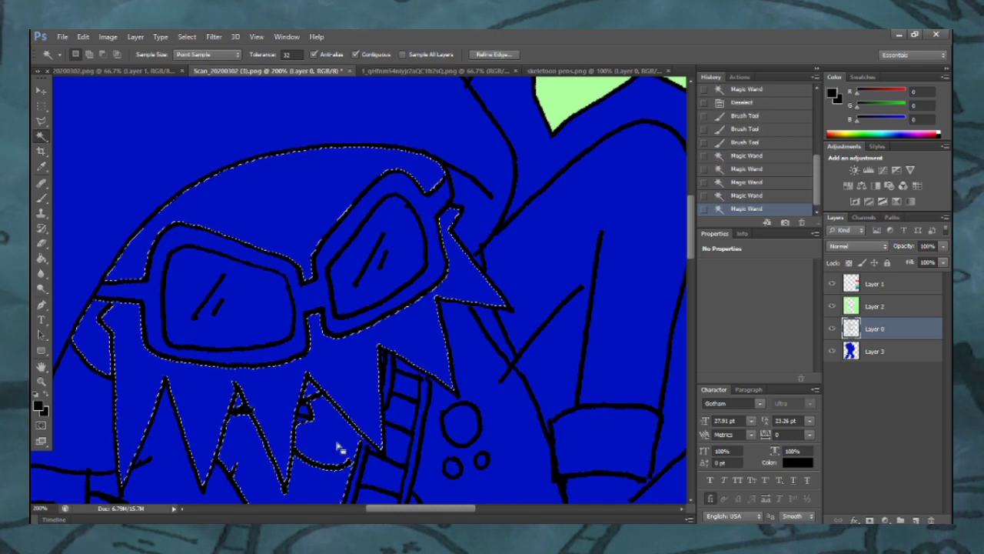
{"action": "key", "text": "ctrl+d"}
{"action": "key", "text": "b"}
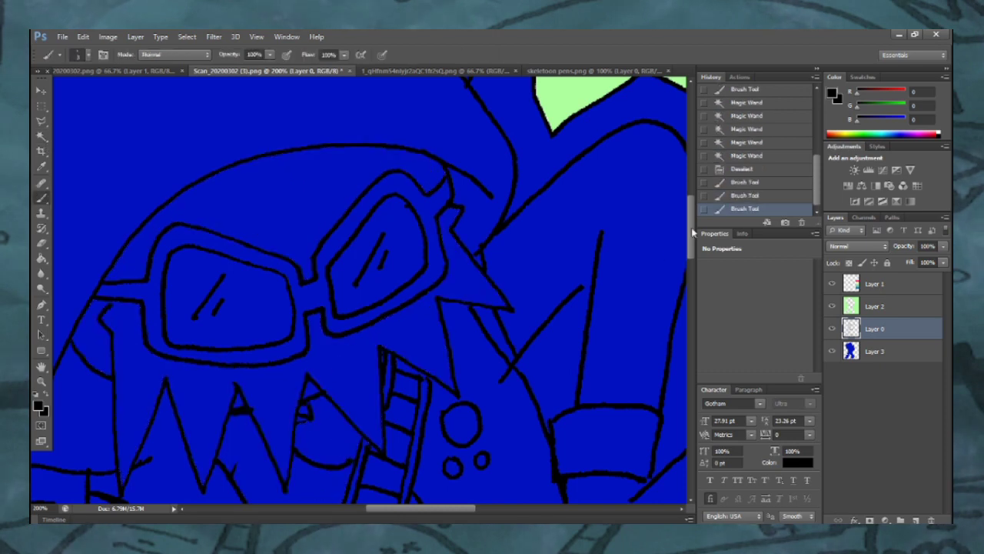
Step: Resize the eraser and erase the stray marks from the jacket and shirt line art
{"action": "left_click_drag", "start_coordinate": [692, 230], "coordinate": [692, 315]}
{"action": "left_click", "coordinate": [41, 242]}
{"action": "left_click_drag", "start_coordinate": [163, 208], "coordinate": [164, 134]}
{"action": "left_click", "coordinate": [88, 54]}
{"action": "left_click_drag", "start_coordinate": [58, 94], "coordinate": [51, 95]}
{"action": "left_click", "coordinate": [178, 217]}
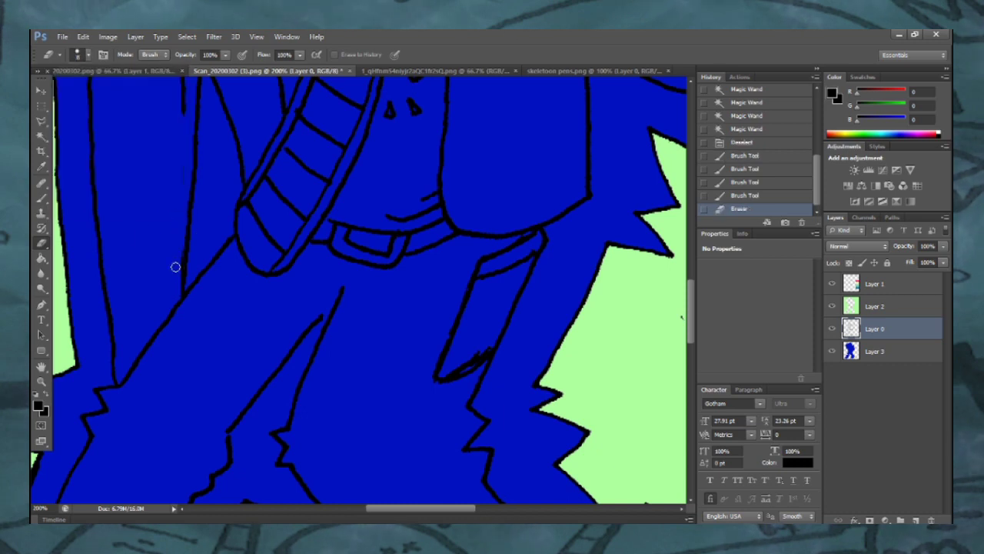
{"action": "left_click_drag", "start_coordinate": [690, 312], "coordinate": [689, 272]}
{"action": "left_click_drag", "start_coordinate": [178, 285], "coordinate": [179, 294]}
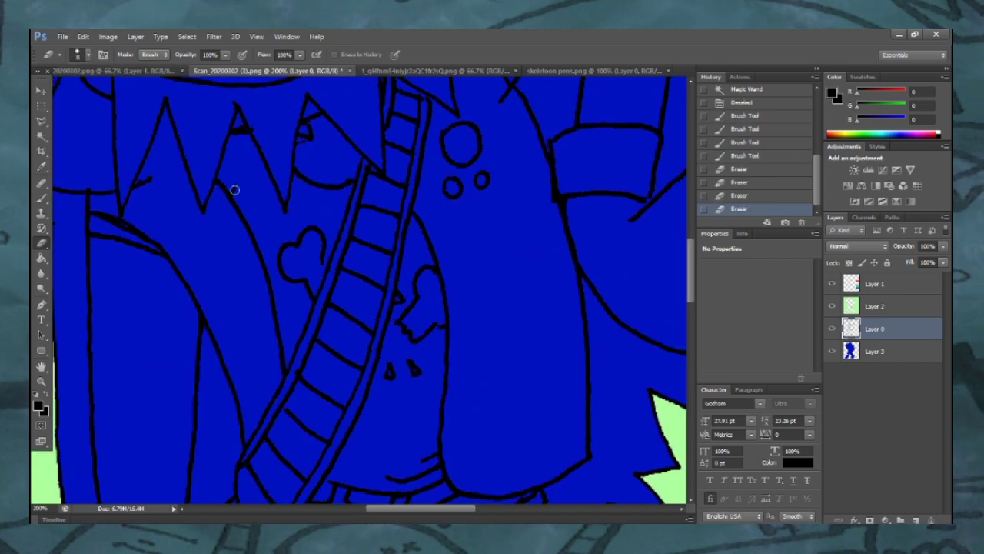
Step: Touch up the outline where the hood meets the raised arm with black brush strokes
{"action": "key", "text": "ctrl+minus"}
{"action": "key", "text": "ctrl+minus"}
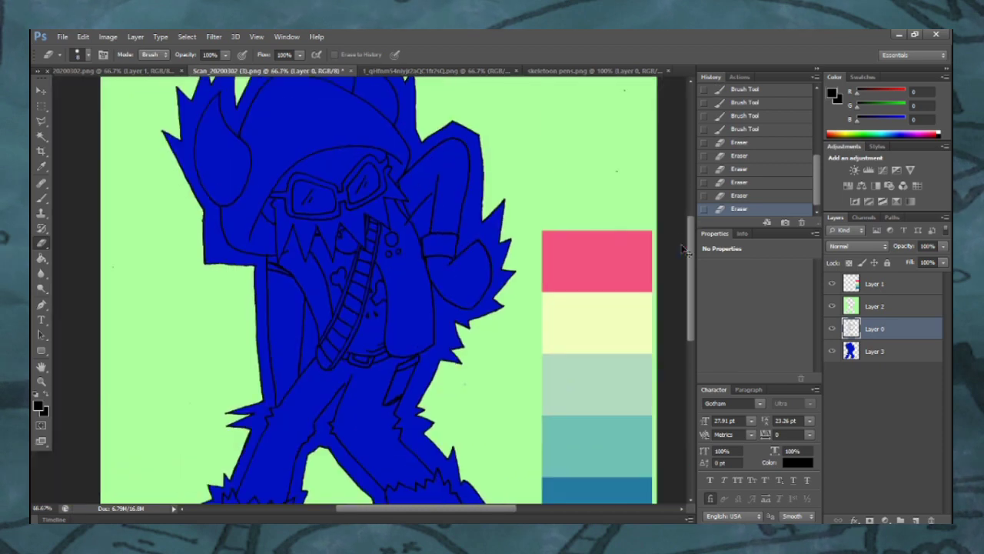
{"action": "key", "text": "ctrl+plus"}
{"action": "left_click", "coordinate": [42, 167]}
{"action": "left_click", "coordinate": [38, 199]}
{"action": "left_click_drag", "start_coordinate": [465, 508], "coordinate": [481, 508]}
{"action": "left_click", "coordinate": [405, 138]}
{"action": "left_click_drag", "start_coordinate": [690, 279], "coordinate": [690, 218]}
{"action": "scroll", "coordinate": [303, 397], "scroll_direction": "left", "scroll_amount": 5}
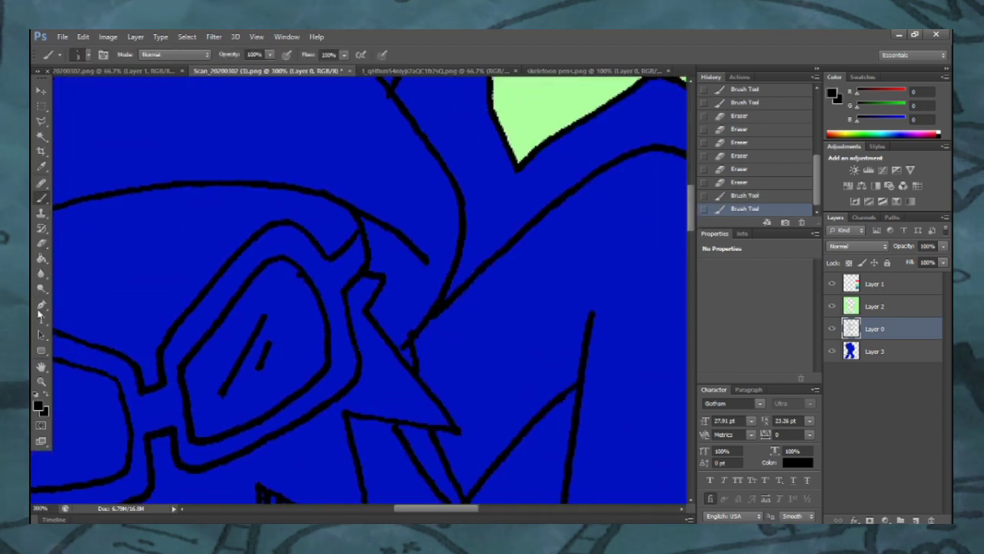
Step: Erase the excess line ends beside the hood and raised arm, and retouch the outline with the brush
{"action": "key", "text": "e"}
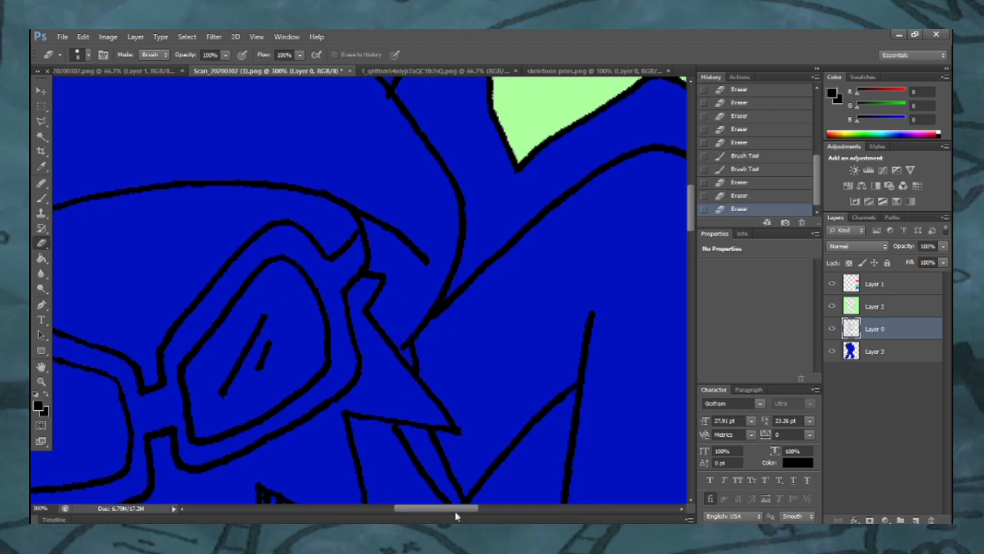
{"action": "scroll", "coordinate": [455, 513], "scroll_direction": "left", "scroll_amount": 5}
{"action": "key", "text": "b"}
{"action": "scroll", "coordinate": [252, 453], "scroll_direction": "down", "scroll_amount": 4}
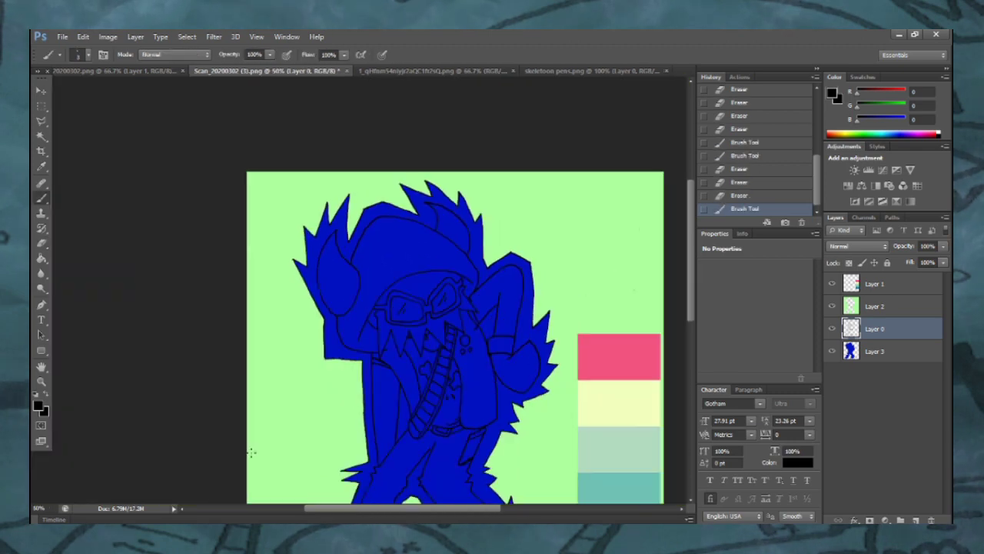
Step: Erase the scribble at the lower end of the cloth hanging from the belt, and retouch the trouser crease line
{"action": "scroll", "coordinate": [252, 453], "scroll_direction": "up", "scroll_amount": 4}
{"action": "left_click_drag", "start_coordinate": [392, 515], "coordinate": [461, 515]}
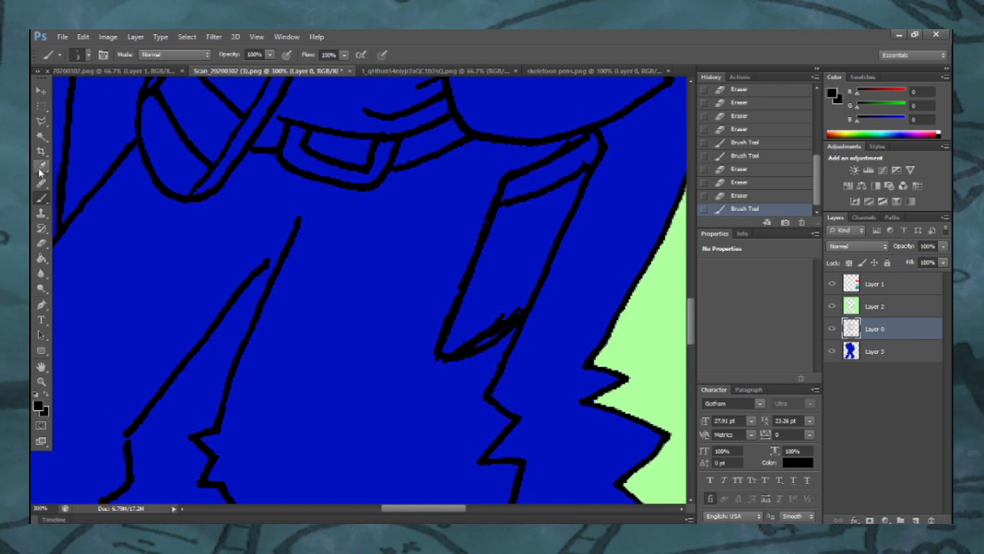
{"action": "key", "text": "e"}
{"action": "key", "text": "b"}
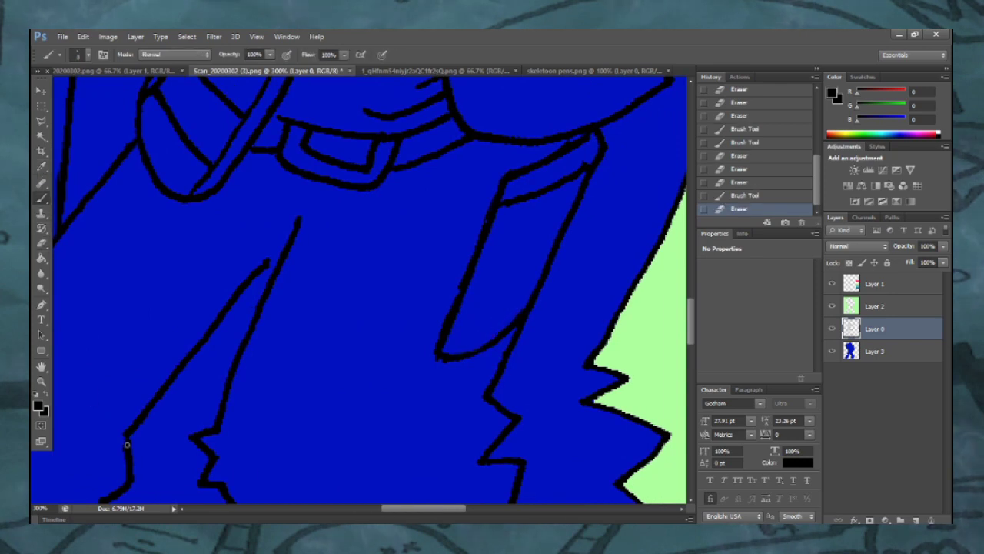
{"action": "left_click_drag", "start_coordinate": [266, 263], "coordinate": [262, 265]}
Step: Test the face, teeth, shirt bone and hand outlines with Magic Wand selections, then clear the selection
{"action": "left_click_drag", "start_coordinate": [446, 508], "coordinate": [405, 510]}
{"action": "mouse_move", "coordinate": [691, 319]}
{"action": "left_mouse_down"}
{"action": "mouse_move", "coordinate": [692, 370]}
{"action": "mouse_move", "coordinate": [696, 285]}
{"action": "left_mouse_up"}
{"action": "key", "text": "ctrl+minus"}
{"action": "key", "text": "ctrl+minus"}
{"action": "key", "text": "ctrl+minus"}
{"action": "scroll", "coordinate": [700, 285], "scroll_direction": "up", "scroll_amount": 3}
{"action": "key", "text": "w"}
{"action": "left_click", "coordinate": [407, 238]}
{"action": "left_click", "coordinate": [408, 263], "text": "shift"}
{"action": "left_click", "coordinate": [408, 266], "text": "shift"}
{"action": "left_click", "coordinate": [415, 279], "text": "shift"}
{"action": "key", "text": "ctrl+plus"}
{"action": "key", "text": "ctrl+plus"}
{"action": "left_click", "coordinate": [429, 221], "text": "shift"}
{"action": "left_click", "coordinate": [429, 231], "text": "shift"}
{"action": "key", "text": "ctrl+z"}
{"action": "left_click", "coordinate": [428, 219], "text": "shift"}
{"action": "left_click", "coordinate": [500, 230], "text": "shift"}
{"action": "left_click", "coordinate": [494, 226], "text": "shift"}
{"action": "left_click", "coordinate": [498, 91], "text": "shift"}
{"action": "left_click_drag", "start_coordinate": [417, 508], "coordinate": [486, 506]}
{"action": "left_click", "coordinate": [458, 377], "text": "shift"}
{"action": "key", "text": "ctrl+d"}
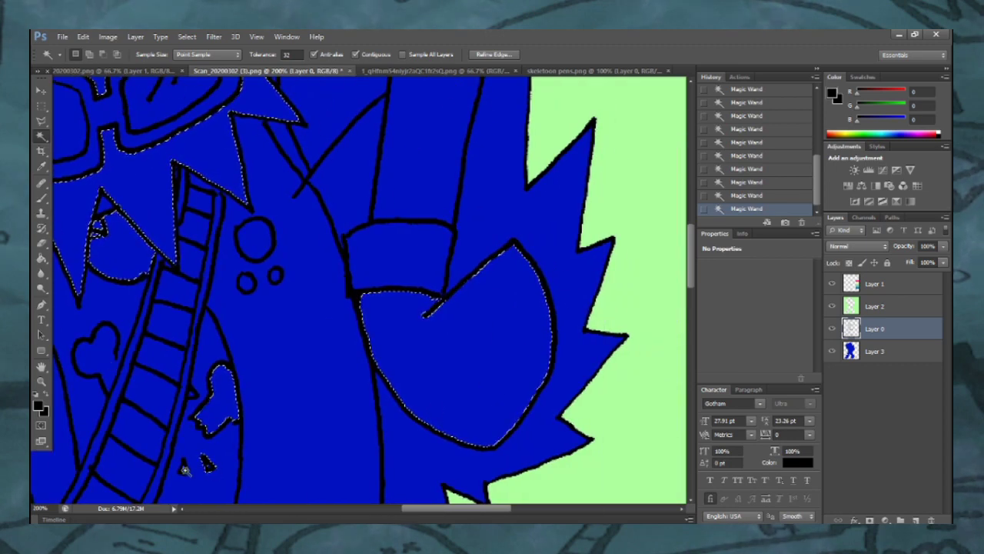
Step: Close the gap in the left bone outline on the shirt with a black brush stroke
{"action": "left_click", "coordinate": [44, 201]}
{"action": "left_click", "coordinate": [116, 356]}
{"action": "left_click", "coordinate": [40, 135]}
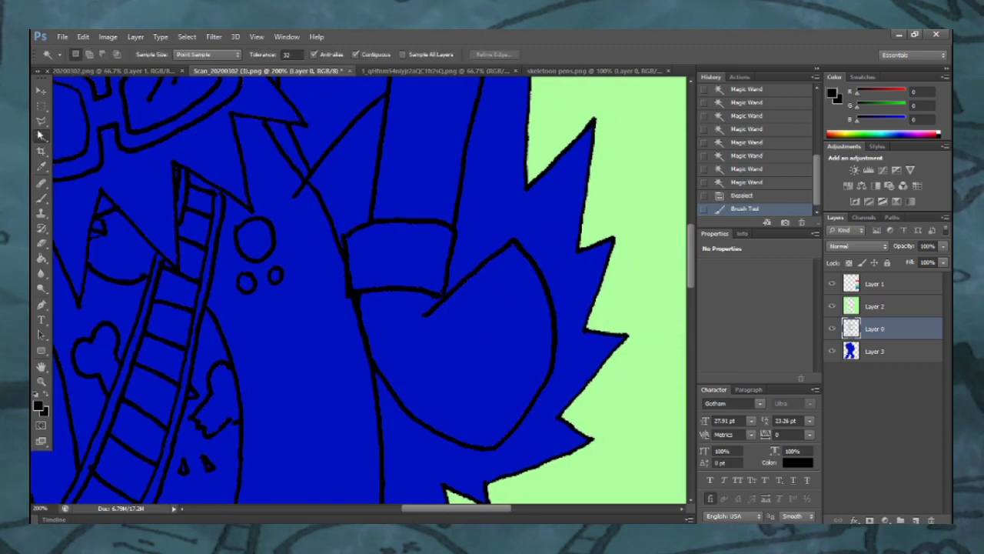
Step: Select the insides of the two small drop-shaped marks on the shirt with the Magic Wand
{"action": "left_click", "coordinate": [208, 466], "text": "shift"}
{"action": "key", "text": "ctrl+plus"}
{"action": "left_click_drag", "start_coordinate": [447, 508], "coordinate": [405, 508]}
{"action": "left_click", "coordinate": [307, 381]}
{"action": "left_click", "coordinate": [438, 441], "text": "shift"}
{"action": "left_click", "coordinate": [485, 450], "text": "shift"}
{"action": "left_click_drag", "start_coordinate": [690, 260], "coordinate": [690, 296]}
{"action": "left_click", "coordinate": [464, 207]}
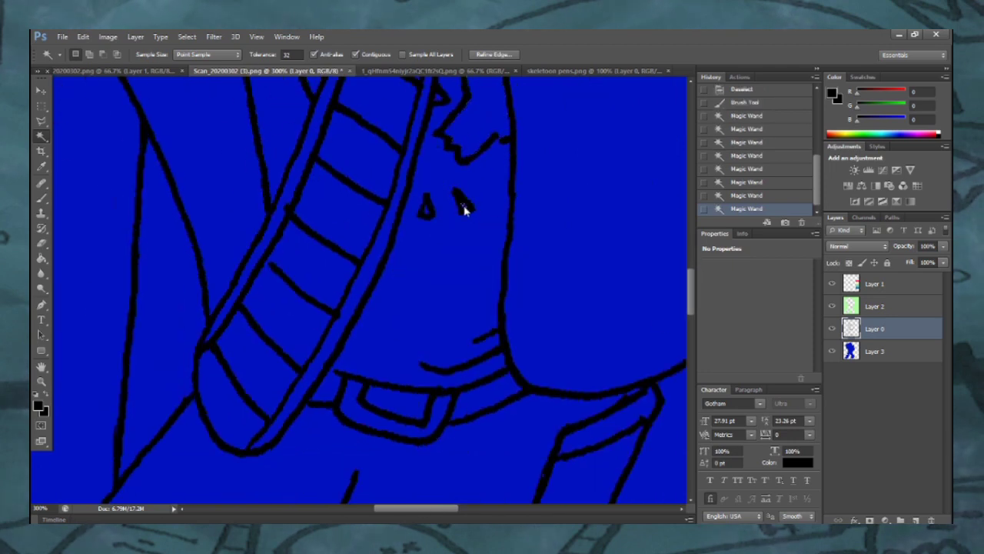
{"action": "left_click", "coordinate": [428, 215], "text": "shift"}
Step: Add the insides of the bone shapes on both sides of the shirt strap to the selection
{"action": "key", "text": "ctrl+plus"}
{"action": "key", "text": "ctrl+minus"}
{"action": "left_click", "coordinate": [437, 105], "text": "shift"}
{"action": "left_click", "coordinate": [319, 90], "text": "shift"}
{"action": "left_click", "coordinate": [462, 214]}
{"action": "left_click", "coordinate": [738, 184]}
{"action": "left_click", "coordinate": [313, 93], "text": "shift"}
{"action": "key", "text": "ctrl+minus"}
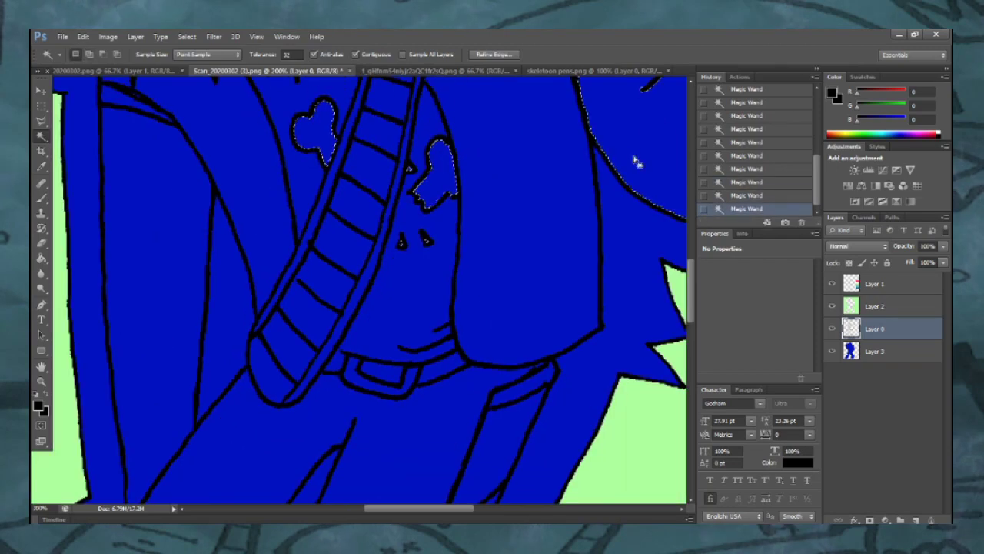
Step: Add the hand, face, teeth and jaw to the selection, and fill it on a new layer with light grey (237, 237, 237) from skeletoon pens.png
{"action": "left_click", "coordinate": [635, 160], "text": "shift"}
{"action": "key", "text": "ctrl+minus"}
{"action": "left_click", "coordinate": [354, 130], "text": "shift"}
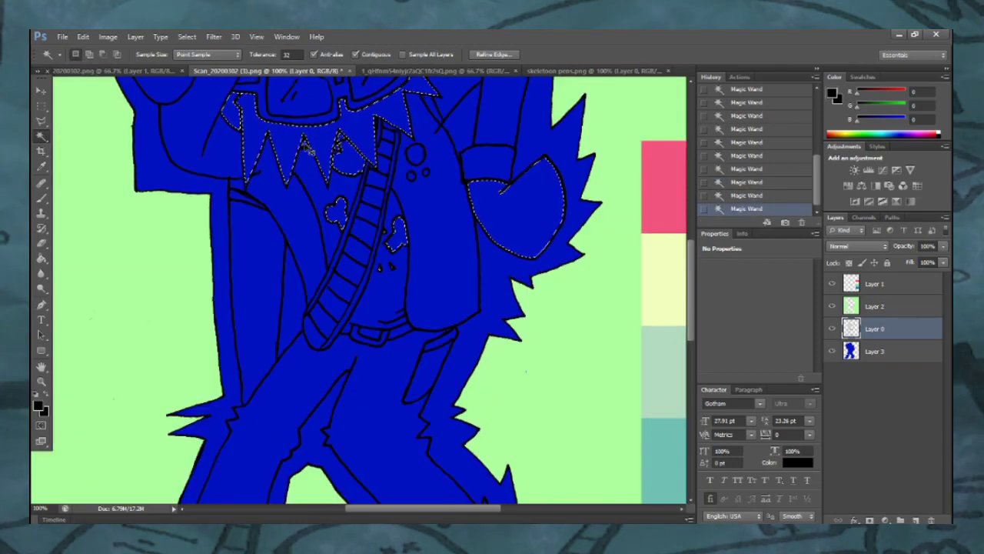
{"action": "key", "text": "ctrl+plus"}
{"action": "scroll", "coordinate": [312, 215], "scroll_direction": "up", "scroll_amount": 5}
{"action": "key", "text": "ctrl+minus"}
{"action": "key", "text": "ctrl+minus"}
{"action": "left_click", "coordinate": [915, 521]}
{"action": "left_click", "coordinate": [604, 71]}
{"action": "key", "text": "i"}
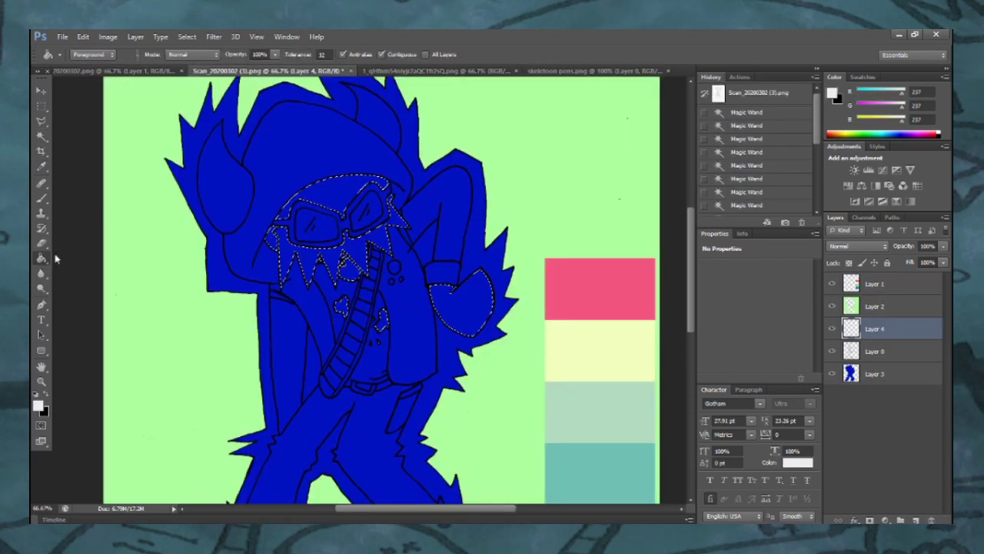
Step: Select both horns on the line-art layer, fill them light grey on Layer 4, and deselect
{"action": "left_click", "coordinate": [913, 352]}
{"action": "left_click", "coordinate": [231, 185]}
{"action": "left_click", "coordinate": [378, 125], "text": "shift"}
{"action": "left_click", "coordinate": [42, 260]}
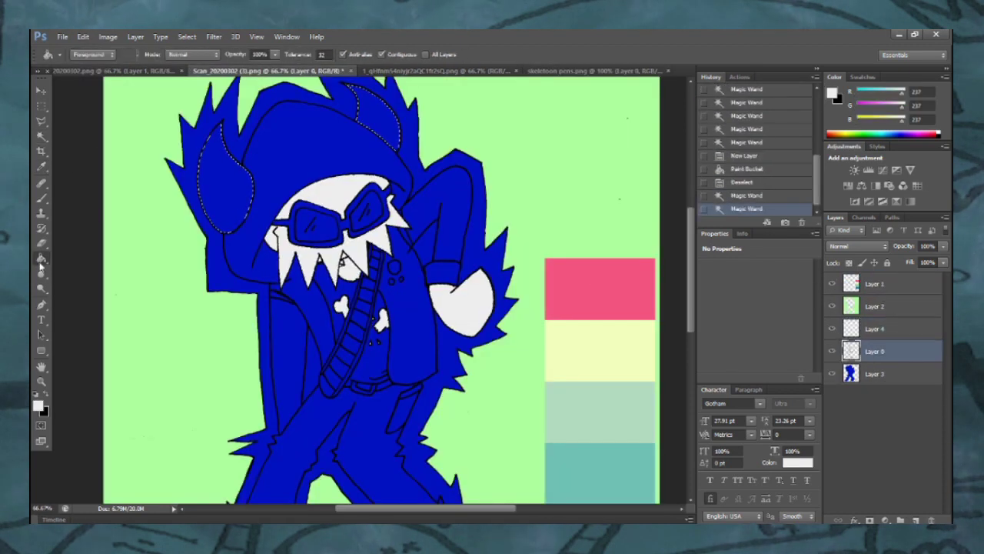
{"action": "left_click", "coordinate": [904, 330]}
{"action": "left_click", "coordinate": [394, 132]}
{"action": "left_click", "coordinate": [41, 136]}
{"action": "key", "text": "ctrl+d"}
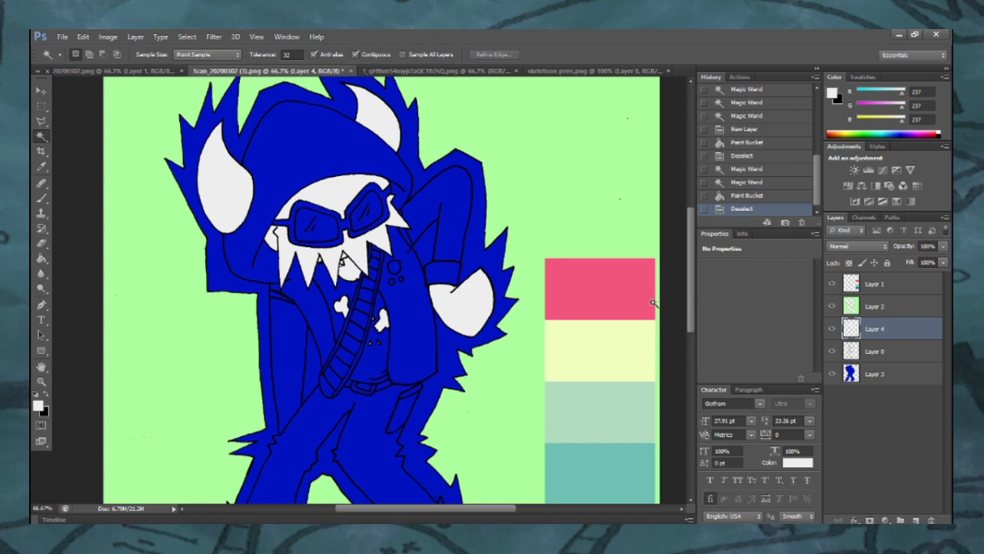
Step: Select the round jacket badges and the narrow trim pieces on the line art, fill them light grey on Layer 4, and deselect
{"action": "left_click", "coordinate": [884, 351]}
{"action": "left_click", "coordinate": [275, 296]}
{"action": "left_click", "coordinate": [405, 234], "text": "shift"}
{"action": "key", "text": "ctrl+plus"}
{"action": "key", "text": "ctrl+plus"}
{"action": "scroll", "coordinate": [481, 141], "scroll_direction": "up", "scroll_amount": 3}
{"action": "left_click", "coordinate": [481, 141], "text": "shift"}
{"action": "left_click", "coordinate": [459, 317], "text": "shift"}
{"action": "left_click", "coordinate": [454, 348], "text": "shift"}
{"action": "left_click", "coordinate": [483, 341], "text": "shift"}
{"action": "key", "text": "ctrl+minus"}
{"action": "left_click", "coordinate": [859, 326]}
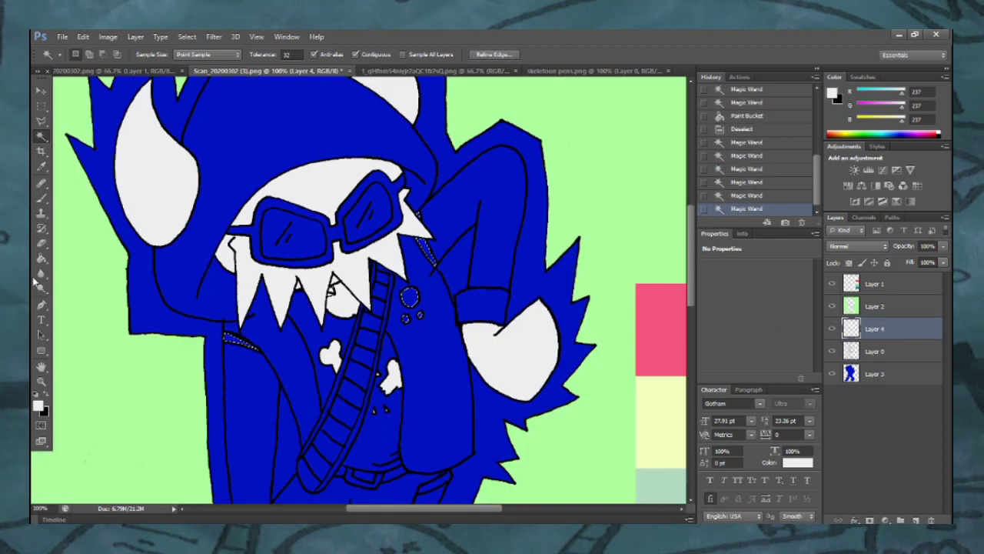
{"action": "key", "text": "ctrl+d"}
{"action": "key", "text": "ctrl+minus"}
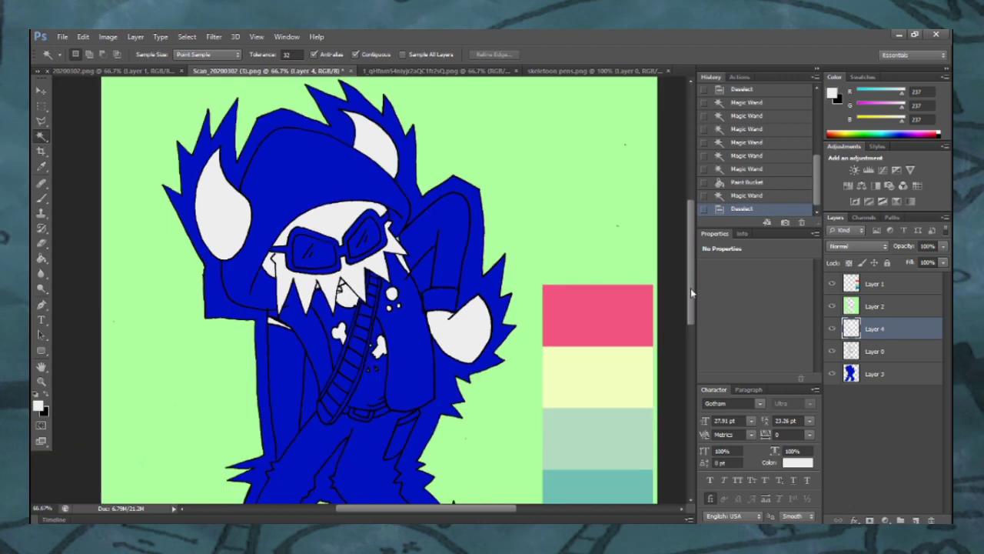
Step: Select the hood, sleeves and jacket panels on the line art, and fill them on a new layer with the palette's dark blue
{"action": "left_click_drag", "start_coordinate": [691, 291], "coordinate": [695, 311]}
{"action": "left_click", "coordinate": [876, 351]}
{"action": "left_click", "coordinate": [412, 269]}
{"action": "left_click", "coordinate": [428, 166], "text": "shift"}
{"action": "left_click", "coordinate": [330, 115], "text": "shift"}
{"action": "left_click", "coordinate": [299, 244], "text": "shift"}
{"action": "left_click", "coordinate": [286, 298], "text": "shift"}
{"action": "left_click", "coordinate": [310, 326], "text": "shift"}
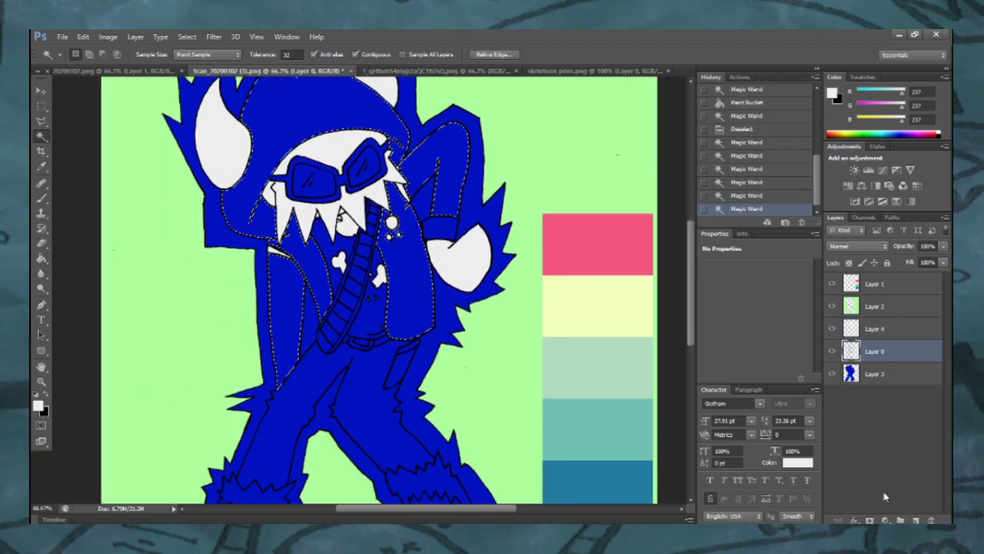
{"action": "left_click", "coordinate": [916, 520]}
{"action": "left_click", "coordinate": [42, 166]}
{"action": "left_click", "coordinate": [585, 481]}
{"action": "left_click", "coordinate": [41, 260]}
{"action": "left_click", "coordinate": [247, 212]}
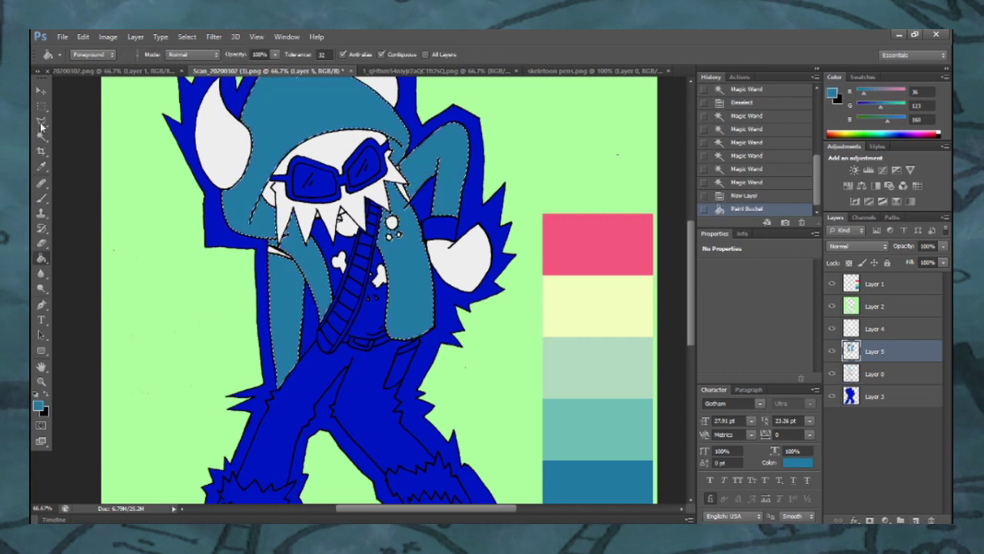
{"action": "key", "text": "w"}
{"action": "key", "text": "ctrl+d"}
Step: Select the shirt, cuff and hanging cloth on the line art, and fill them on a new layer with the palette's pale green
{"action": "key", "text": "alt+bracketleft"}
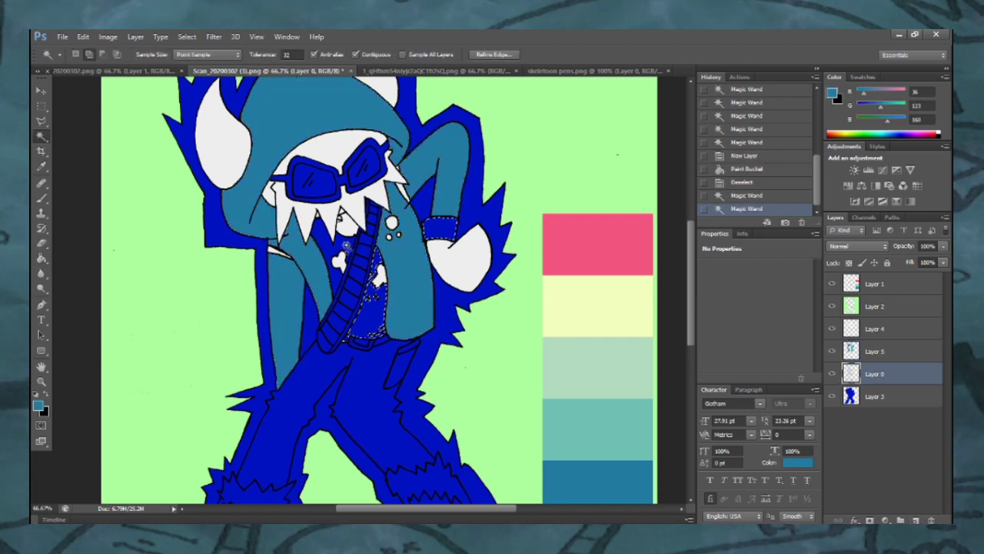
{"action": "key", "text": "ctrl+shift+alt+n"}
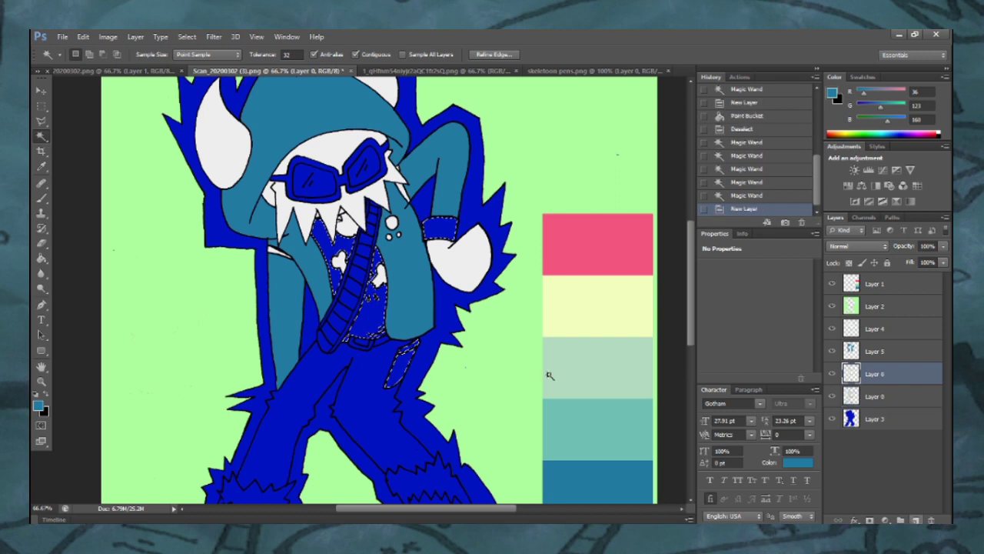
{"action": "left_click", "coordinate": [42, 167]}
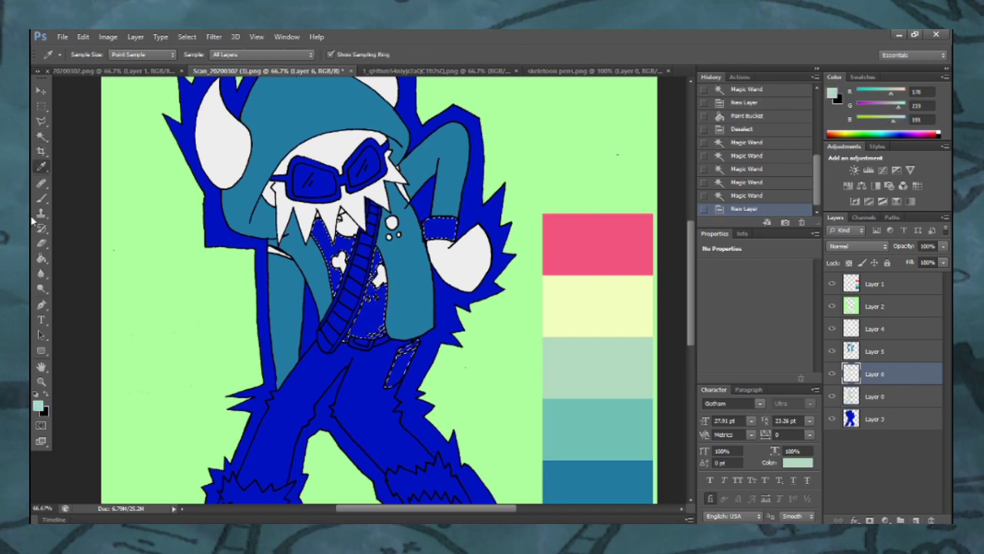
{"action": "key", "text": "g"}
{"action": "left_click", "coordinate": [328, 245]}
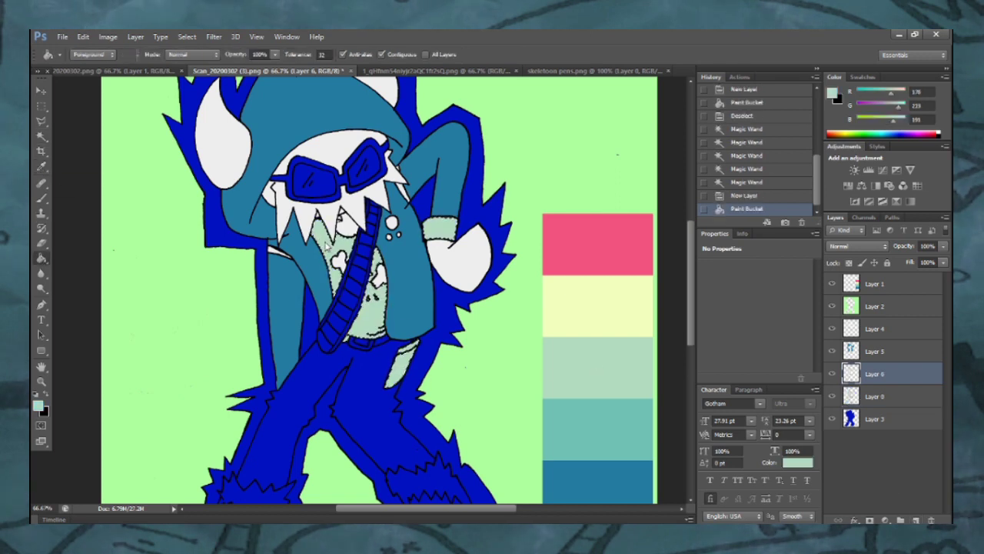
{"action": "left_click", "coordinate": [43, 136]}
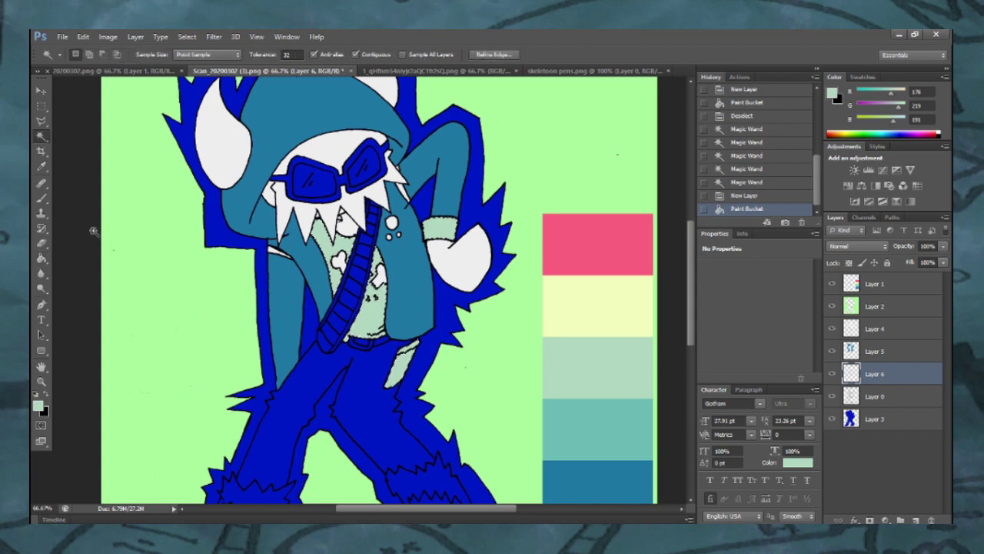
{"action": "key", "text": "ctrl+d"}
Step: Undo the wrongly colored brush stroke, set the foreground color to black, and close the gap above the belt on the line-art layer
{"action": "key", "text": "ctrl+plus"}
{"action": "key", "text": "ctrl+plus"}
{"action": "key", "text": "ctrl+plus"}
{"action": "left_click_drag", "start_coordinate": [691, 290], "coordinate": [691, 307]}
{"action": "left_click", "coordinate": [874, 396]}
{"action": "key", "text": "b"}
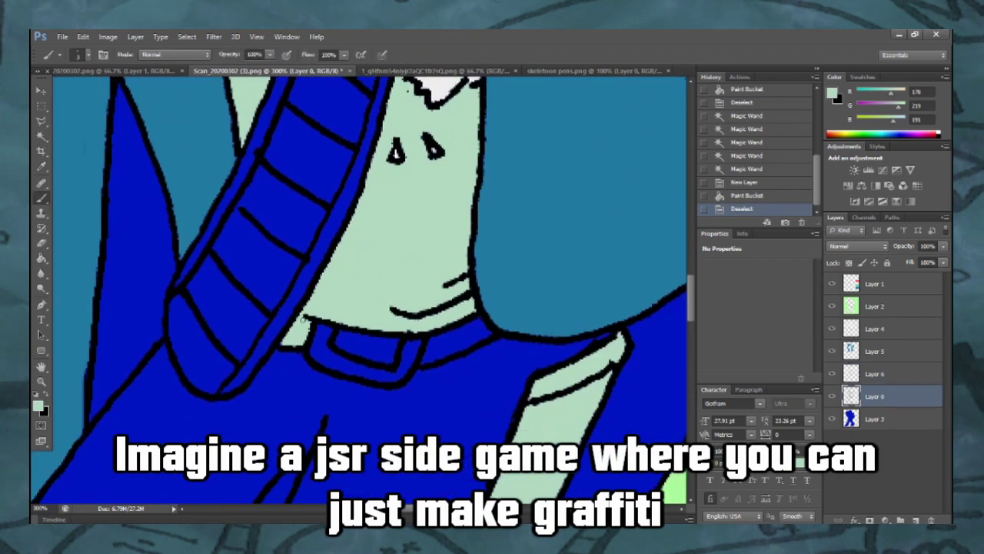
{"action": "key", "text": "ctrl+z"}
{"action": "left_click", "coordinate": [39, 406]}
{"action": "left_click", "coordinate": [549, 323]}
{"action": "left_click", "coordinate": [815, 171]}
{"action": "left_click", "coordinate": [869, 393]}
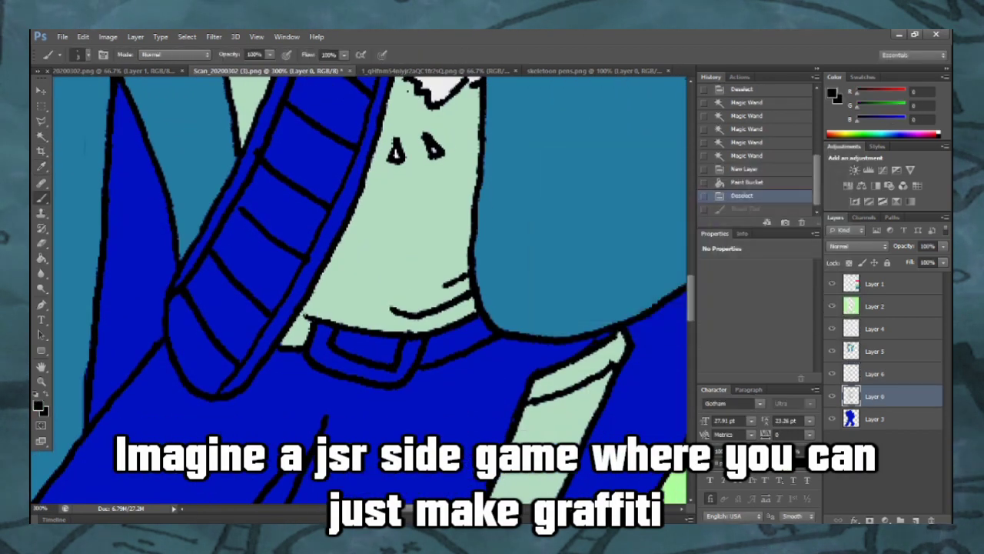
{"action": "left_click_drag", "start_coordinate": [303, 316], "coordinate": [310, 319]}
Step: Select the belt sections and buckle opening on the line-art layer and fill them with black
{"action": "left_click", "coordinate": [874, 372]}
{"action": "left_click", "coordinate": [42, 137]}
{"action": "left_click", "coordinate": [871, 396]}
{"action": "left_click", "coordinate": [349, 346]}
{"action": "left_click", "coordinate": [296, 335], "text": "shift"}
{"action": "left_click", "coordinate": [463, 343], "text": "shift"}
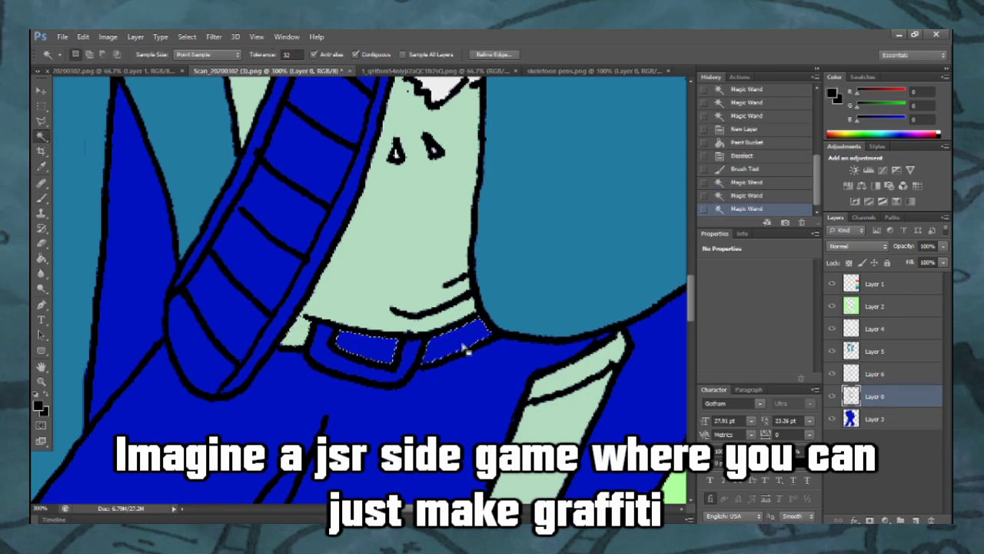
{"action": "left_click", "coordinate": [38, 406]}
{"action": "left_click", "coordinate": [831, 171]}
{"action": "left_click", "coordinate": [41, 259]}
{"action": "left_click", "coordinate": [362, 349]}
{"action": "left_click", "coordinate": [298, 335]}
{"action": "left_click", "coordinate": [455, 342]}
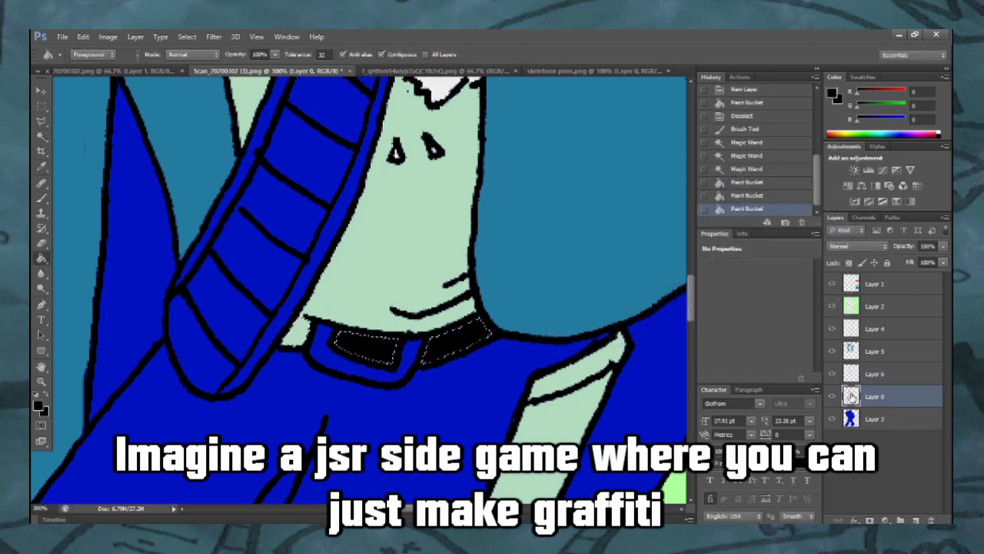
Step: Move the line-art layer above the pale green fill layer and clear the selection
{"action": "left_click_drag", "start_coordinate": [874, 396], "coordinate": [875, 372]}
{"action": "left_click", "coordinate": [42, 136]}
{"action": "left_click", "coordinate": [69, 216]}
{"action": "key", "text": "ctrl+d"}
{"action": "key", "text": "ctrl+minus"}
{"action": "key", "text": "ctrl+minus"}
{"action": "key", "text": "ctrl+minus"}
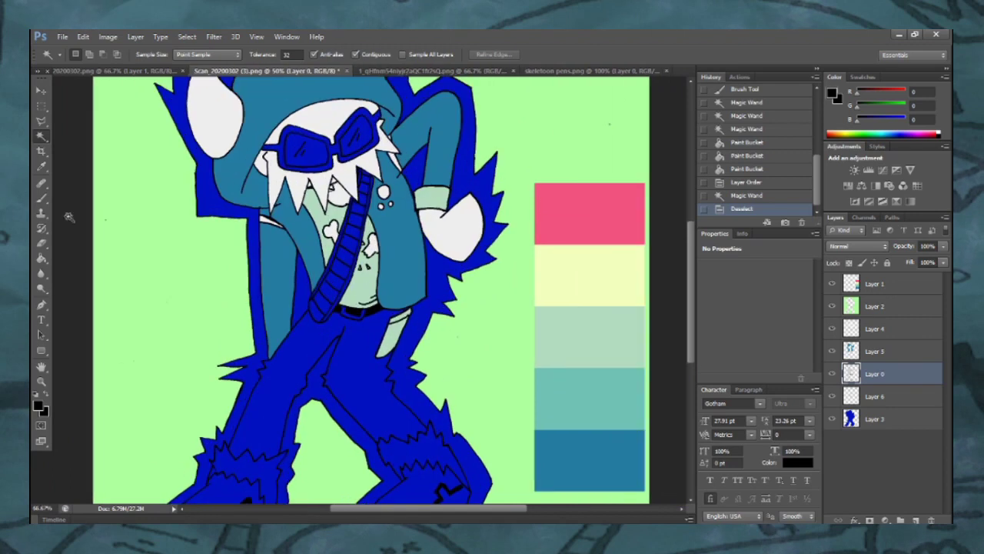
{"action": "left_click", "coordinate": [873, 396]}
{"action": "left_click", "coordinate": [319, 160]}
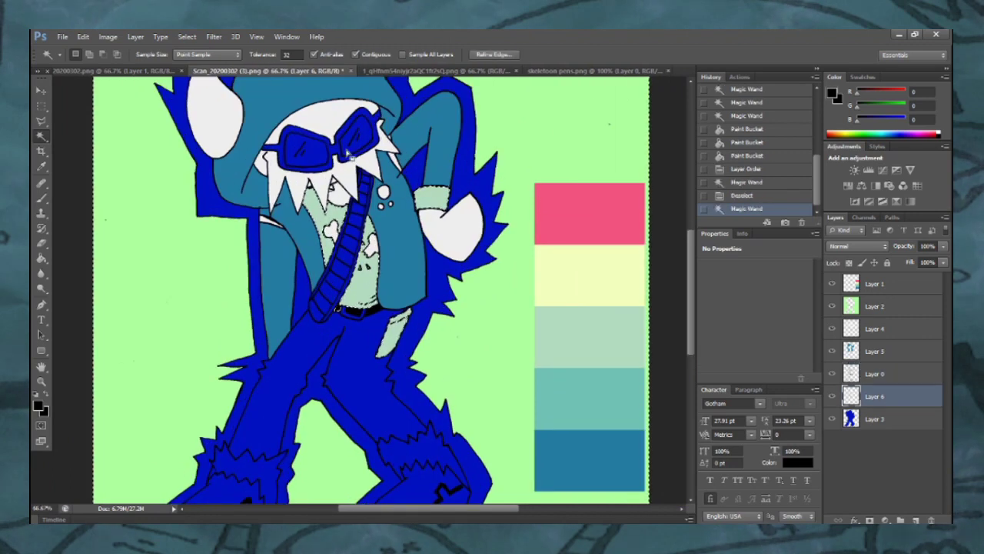
{"action": "key", "text": "ctrl+d"}
Step: Select both sunglass lenses on the line-art layer and fill them on a new layer with dark gray (RGB 46, 46, 46)
{"action": "left_click", "coordinate": [874, 374]}
{"action": "left_click", "coordinate": [312, 153]}
{"action": "left_click", "coordinate": [356, 141], "text": "shift"}
{"action": "left_click", "coordinate": [916, 521]}
{"action": "left_click", "coordinate": [831, 92]}
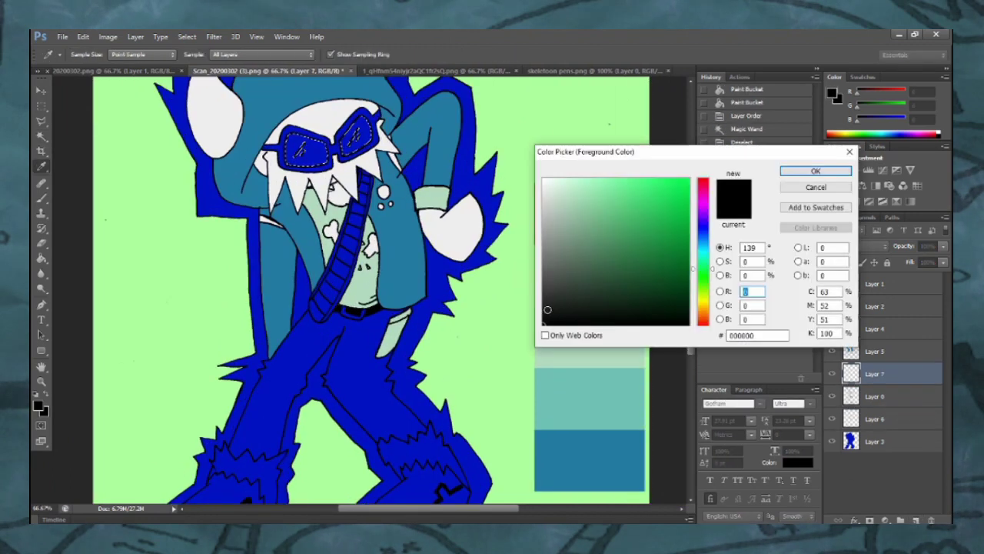
{"action": "left_click", "coordinate": [800, 169]}
{"action": "key", "text": "g"}
{"action": "left_click", "coordinate": [301, 150]}
{"action": "key", "text": "ctrl+d"}
{"action": "key", "text": "w"}
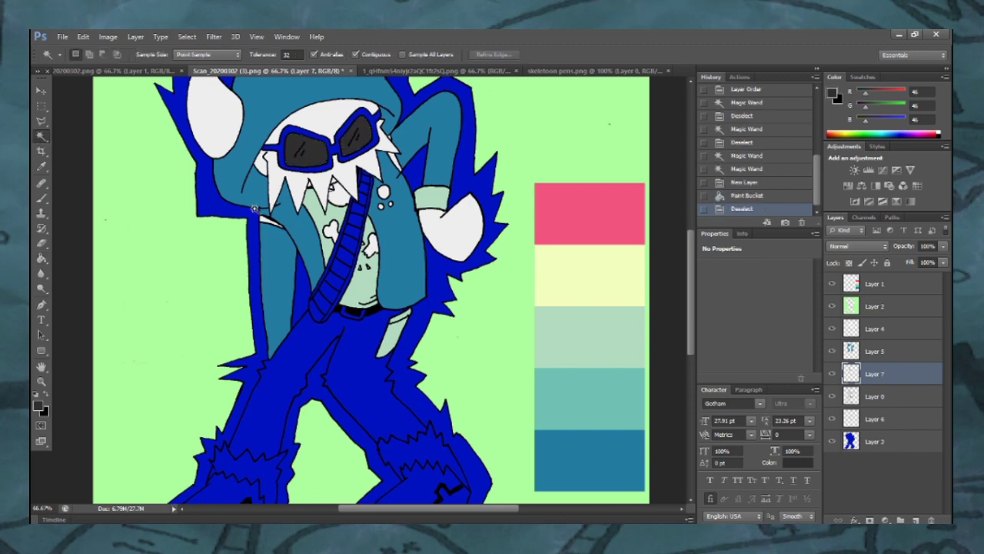
Step: Select the trousers and the tie's edge strips on the line art, and fill them on a new layer with the palette's teal
{"action": "left_click", "coordinate": [869, 396]}
{"action": "left_click", "coordinate": [372, 350]}
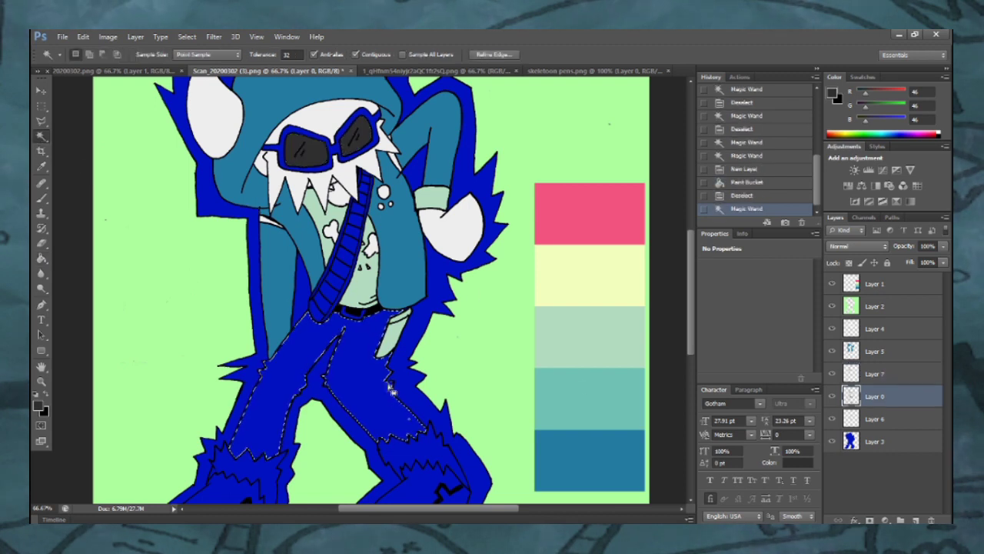
{"action": "key", "text": "ctrl+plus"}
{"action": "left_click", "coordinate": [356, 218], "text": "shift"}
{"action": "left_click", "coordinate": [337, 218], "text": "shift"}
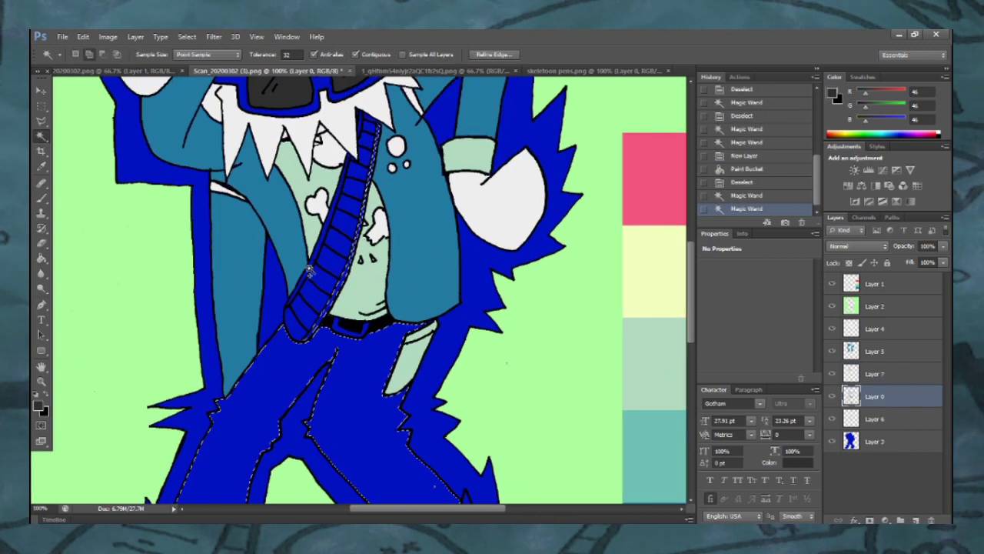
{"action": "key", "text": "ctrl+minus"}
{"action": "left_click", "coordinate": [915, 521]}
{"action": "key", "text": "i"}
{"action": "left_click", "coordinate": [589, 404]}
{"action": "key", "text": "g"}
{"action": "left_click", "coordinate": [349, 368]}
{"action": "key", "text": "ctrl+d"}
Step: Select the tie stripes, belt buckle and spiky outline around the character on the line art, and fill them on a new layer with the palette's pink
{"action": "key", "text": "w"}
{"action": "left_click", "coordinate": [874, 419]}
{"action": "left_click", "coordinate": [318, 323]}
{"action": "left_click", "coordinate": [322, 307], "text": "shift"}
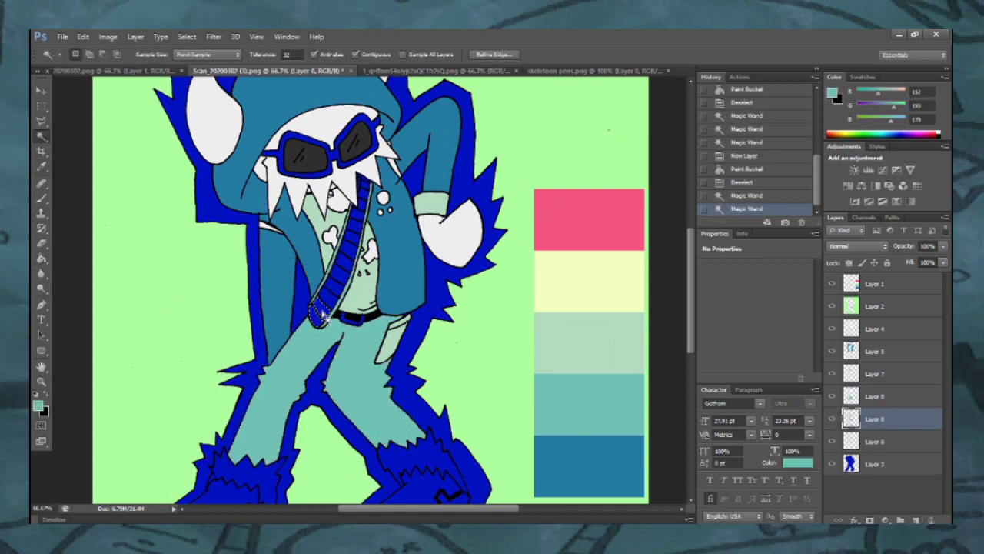
{"action": "left_click", "coordinate": [353, 234], "text": "shift"}
{"action": "left_click", "coordinate": [356, 225], "text": "shift"}
{"action": "left_click", "coordinate": [359, 215], "text": "shift"}
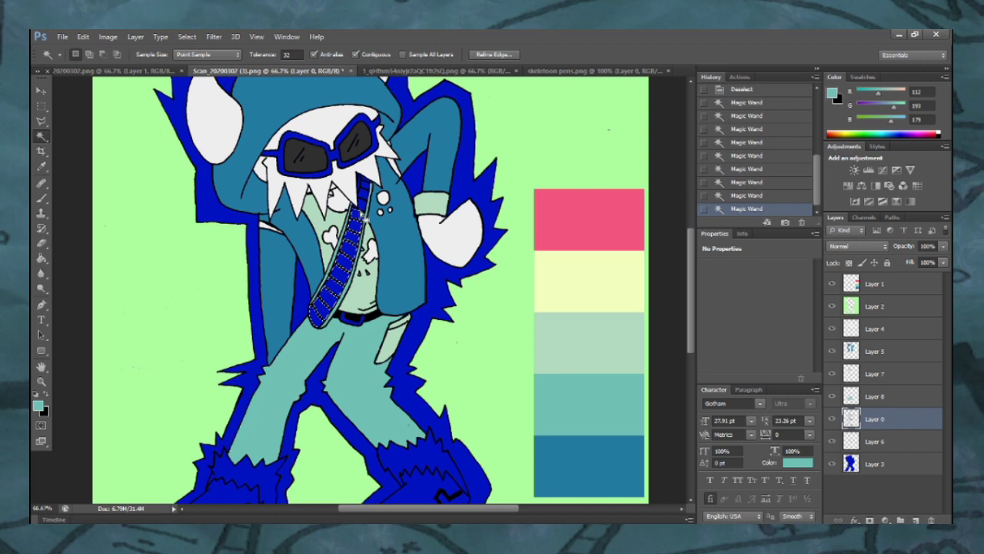
{"action": "left_click", "coordinate": [361, 203], "text": "shift"}
{"action": "key", "text": "ctrl+plus"}
{"action": "key", "text": "ctrl+plus"}
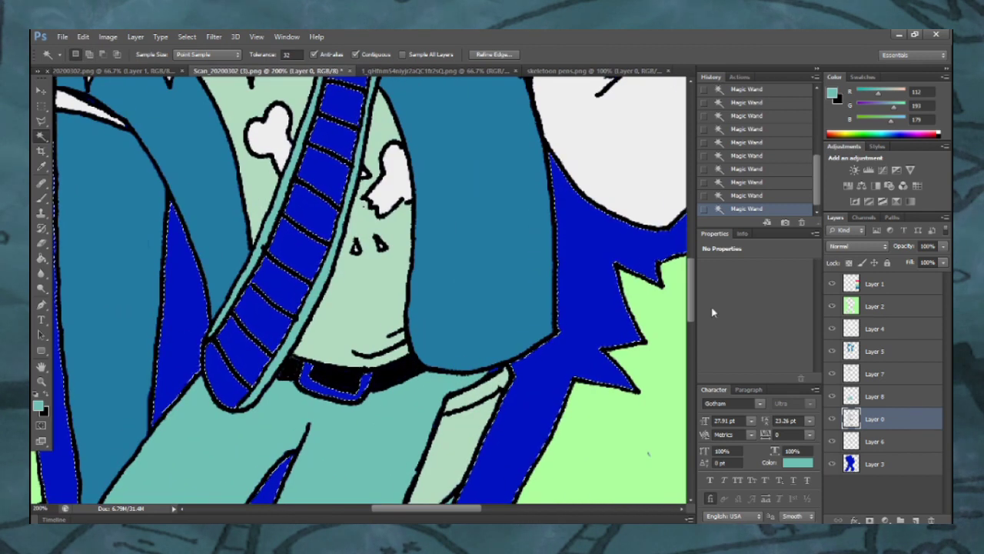
{"action": "scroll", "coordinate": [373, 269], "scroll_direction": "up", "scroll_amount": 5}
{"action": "key", "text": "ctrl+minus"}
{"action": "key", "text": "ctrl+minus"}
{"action": "key", "text": "ctrl+minus"}
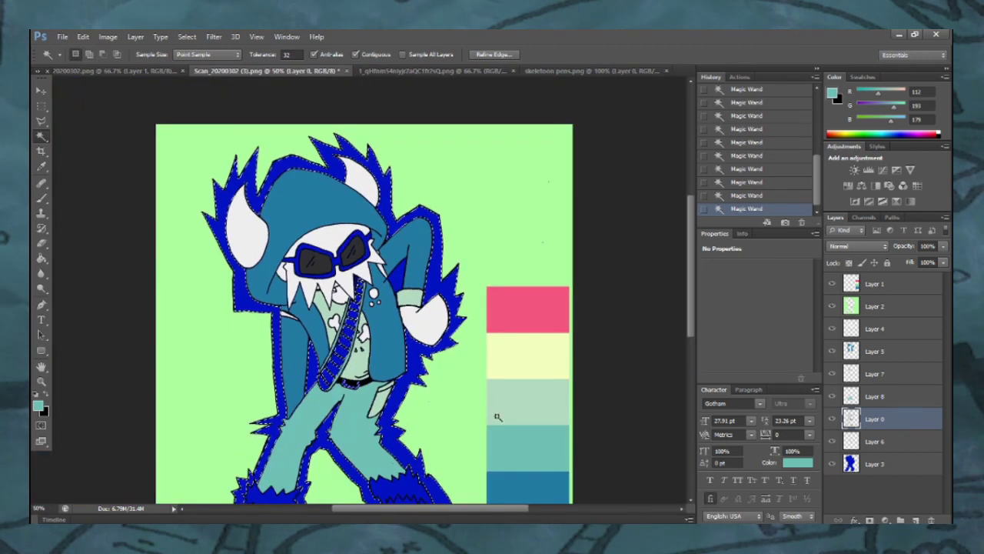
{"action": "left_click", "coordinate": [916, 521]}
{"action": "left_click", "coordinate": [42, 168]}
{"action": "left_click", "coordinate": [520, 311]}
{"action": "left_click", "coordinate": [41, 260]}
{"action": "left_click", "coordinate": [279, 320]}
{"action": "key", "text": "w"}
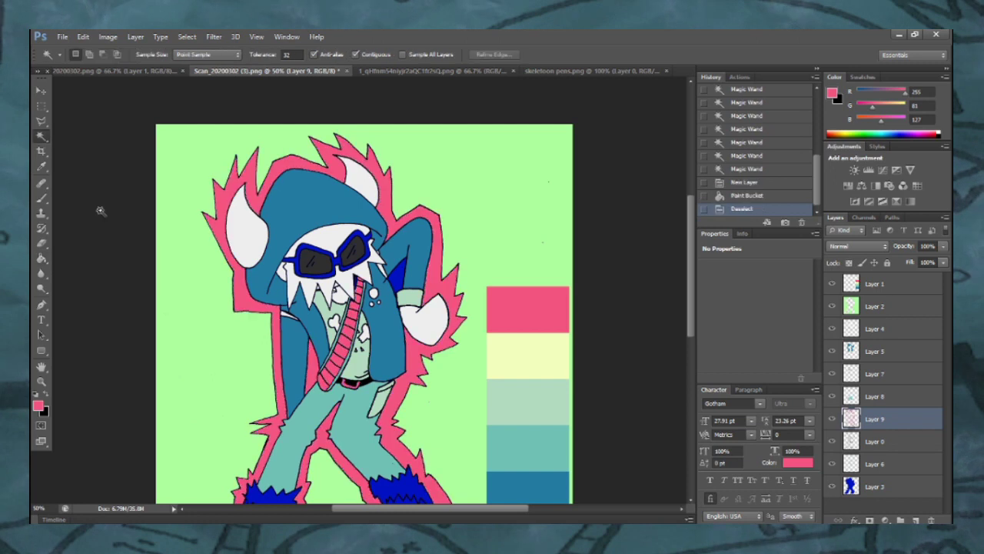
Step: Select the missed sliver of the tie's edge below the hair and fill it with teal on the existing teal layer
{"action": "left_click", "coordinate": [891, 439]}
{"action": "key", "text": "ctrl+plus"}
{"action": "key", "text": "ctrl+plus"}
{"action": "key", "text": "ctrl+plus"}
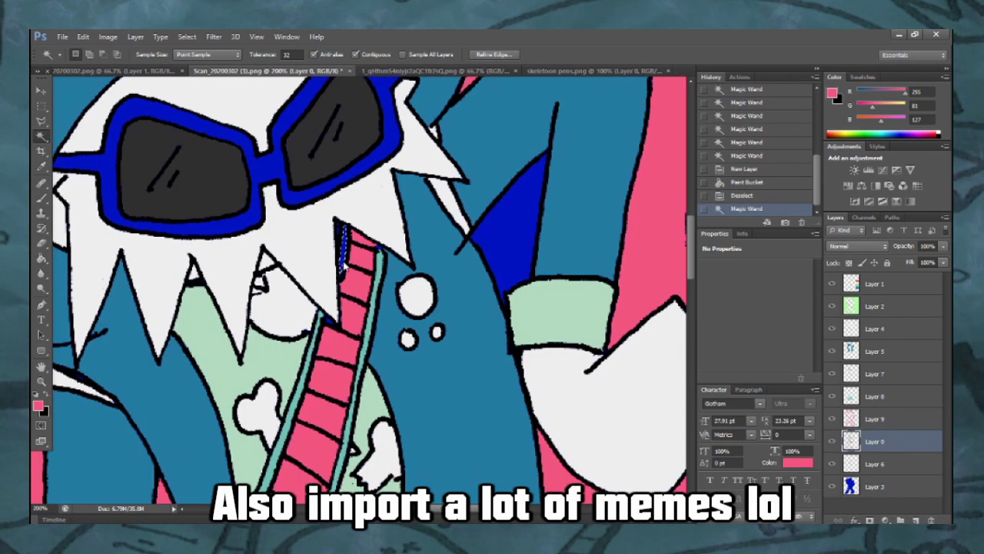
{"action": "left_click", "coordinate": [343, 261]}
{"action": "left_click", "coordinate": [876, 397]}
{"action": "left_click", "coordinate": [42, 167]}
{"action": "left_click", "coordinate": [371, 333]}
{"action": "left_click", "coordinate": [41, 260]}
{"action": "left_click", "coordinate": [343, 250]}
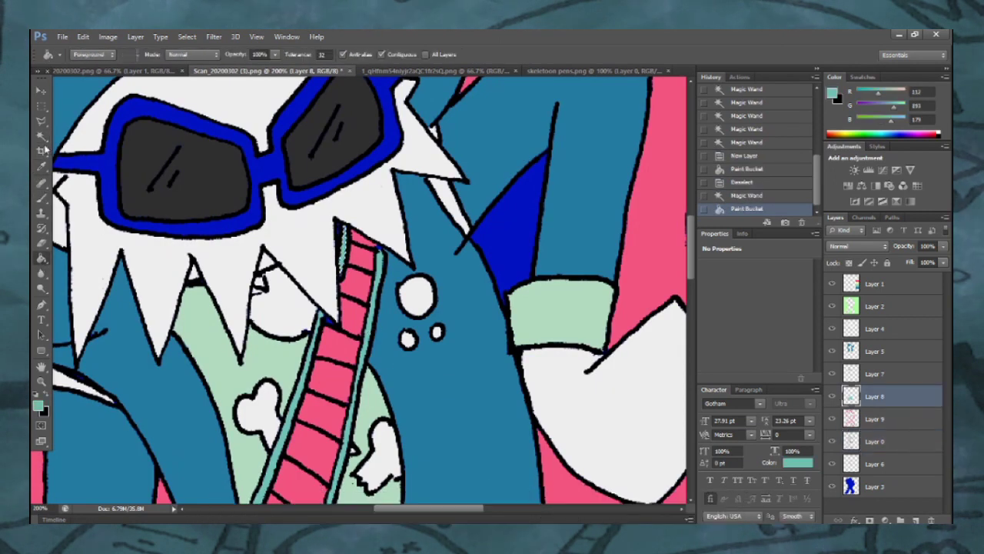
{"action": "left_click", "coordinate": [41, 137]}
{"action": "key", "text": "ctrl+minus"}
{"action": "key", "text": "ctrl+minus"}
{"action": "key", "text": "ctrl+d"}
{"action": "key", "text": "ctrl+minus"}
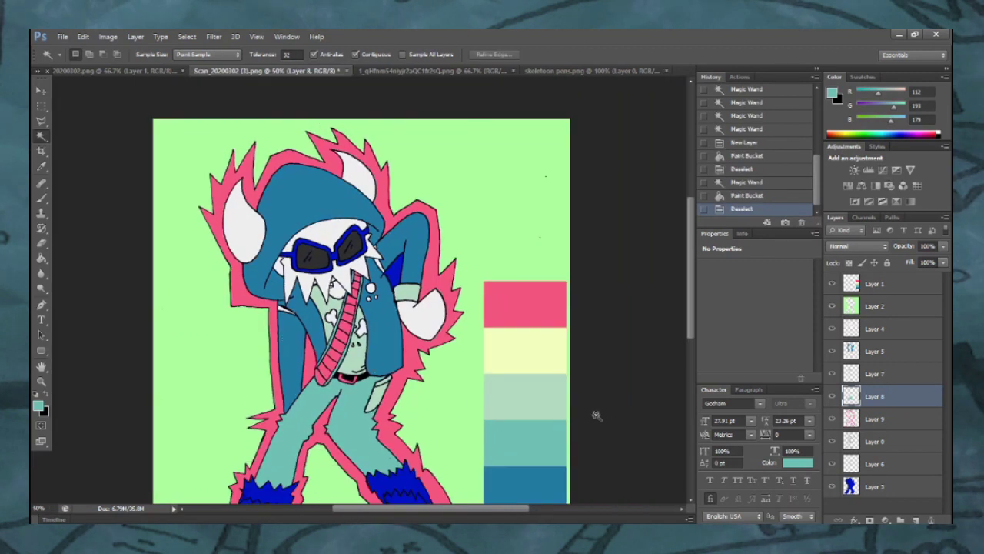
Step: Select the furry boot cuffs on the line-art layer and fill them with the palette's dark blue on the jacket's color layer
{"action": "left_click", "coordinate": [875, 418]}
{"action": "left_click", "coordinate": [266, 497]}
{"action": "left_click", "coordinate": [875, 441]}
{"action": "left_click", "coordinate": [267, 495]}
{"action": "left_click", "coordinate": [392, 484], "text": "shift"}
{"action": "left_click", "coordinate": [403, 497], "text": "shift"}
{"action": "left_click", "coordinate": [41, 167]}
{"action": "left_click", "coordinate": [524, 483]}
{"action": "left_click", "coordinate": [875, 352]}
{"action": "left_click", "coordinate": [42, 260]}
{"action": "left_click", "coordinate": [396, 486]}
{"action": "scroll", "coordinate": [691, 292], "scroll_direction": "down", "scroll_amount": 3}
{"action": "key", "text": "w"}
{"action": "key", "text": "ctrl+d"}
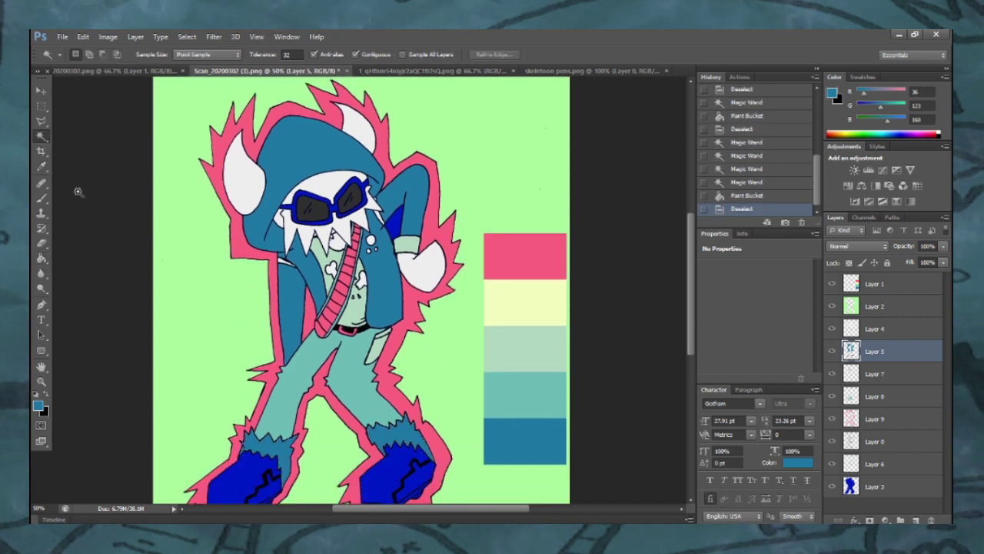
{"action": "left_click", "coordinate": [876, 418]}
{"action": "left_click", "coordinate": [397, 229]}
{"action": "key", "text": "ctrl+d"}
{"action": "left_click", "coordinate": [834, 420]}
{"action": "left_click", "coordinate": [834, 420]}
Step: Select the gap inside the bent arm on the line art and fill it with pink on the existing pink layer
{"action": "left_click", "coordinate": [875, 441]}
{"action": "left_click", "coordinate": [395, 231]}
{"action": "left_click", "coordinate": [875, 419]}
{"action": "left_click", "coordinate": [41, 167]}
{"action": "left_click", "coordinate": [218, 172]}
{"action": "left_click", "coordinate": [42, 259]}
{"action": "left_click", "coordinate": [395, 227]}
{"action": "left_click", "coordinate": [42, 137]}
{"action": "key", "text": "ctrl+d"}
{"action": "scroll", "coordinate": [692, 322], "scroll_direction": "down", "scroll_amount": 3}
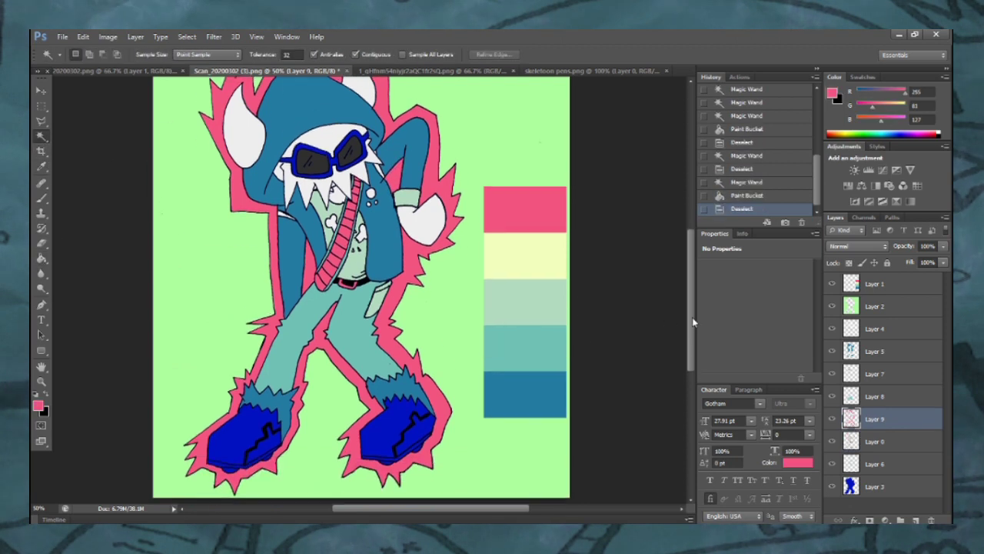
Step: Select the boot bodies on the line-art layer and fill them with the palette's dark blue on the jacket's color layer
{"action": "left_click", "coordinate": [885, 444]}
{"action": "left_click", "coordinate": [251, 431]}
{"action": "left_click", "coordinate": [265, 446], "text": "shift"}
{"action": "left_click", "coordinate": [392, 433], "text": "shift"}
{"action": "left_click", "coordinate": [421, 432], "text": "shift"}
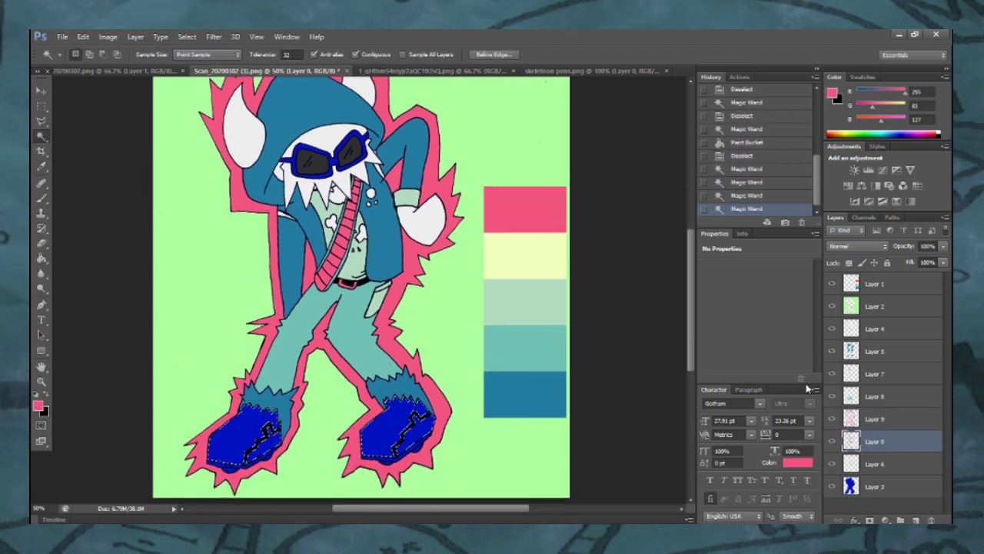
{"action": "left_click", "coordinate": [875, 352]}
{"action": "left_click", "coordinate": [42, 166]}
{"action": "left_click", "coordinate": [525, 393]}
{"action": "key", "text": "g"}
{"action": "left_click", "coordinate": [240, 415]}
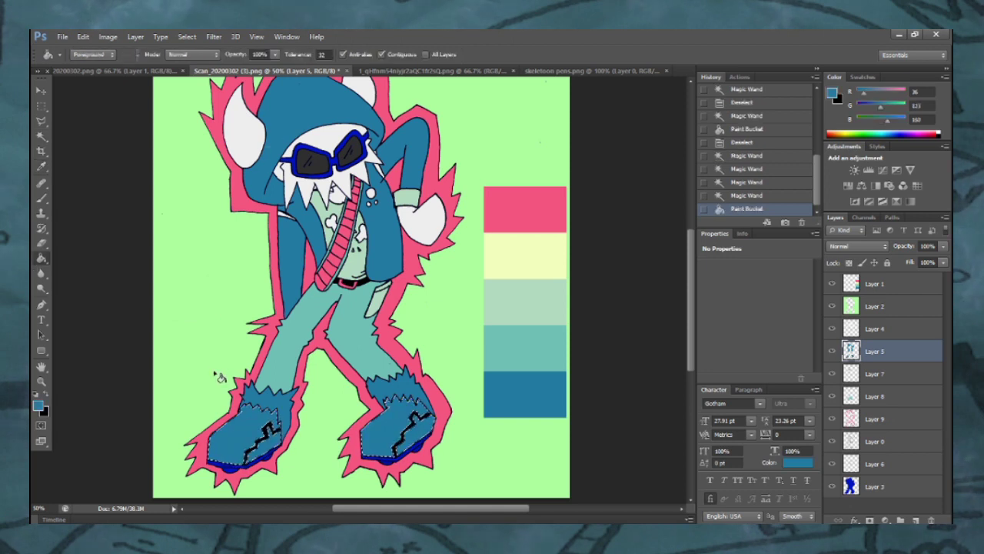
{"action": "key", "text": "w"}
{"action": "key", "text": "ctrl+d"}
Step: Select the sole strips of both boots on the line art and fill them with teal on the trousers' color layer
{"action": "key", "text": "ctrl+plus"}
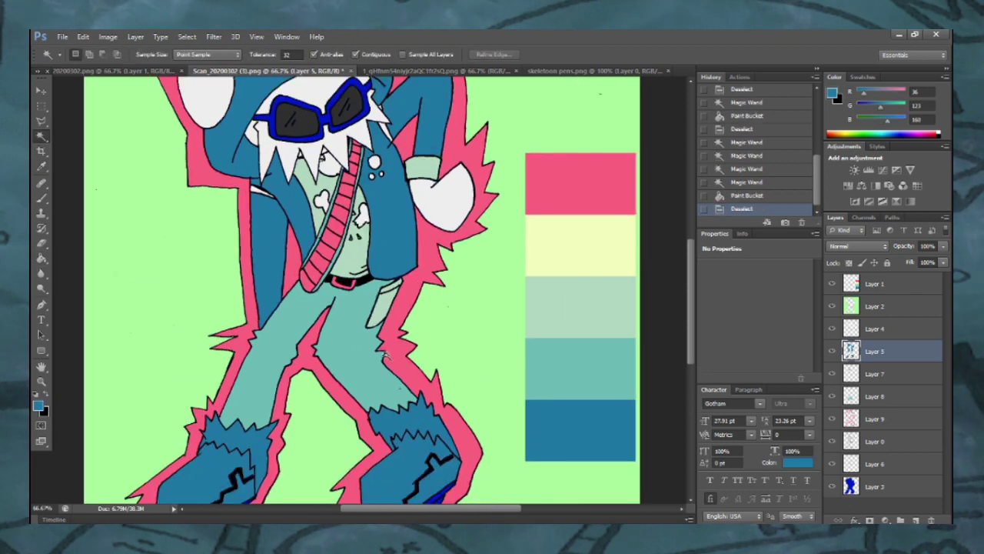
{"action": "scroll", "coordinate": [684, 309], "scroll_direction": "down", "scroll_amount": 3}
{"action": "left_click", "coordinate": [877, 442]}
{"action": "left_click", "coordinate": [381, 390]}
{"action": "left_click", "coordinate": [181, 396], "text": "shift"}
{"action": "left_click", "coordinate": [831, 376]}
{"action": "left_click", "coordinate": [832, 397]}
{"action": "left_click", "coordinate": [832, 397]}
{"action": "left_click", "coordinate": [874, 397]}
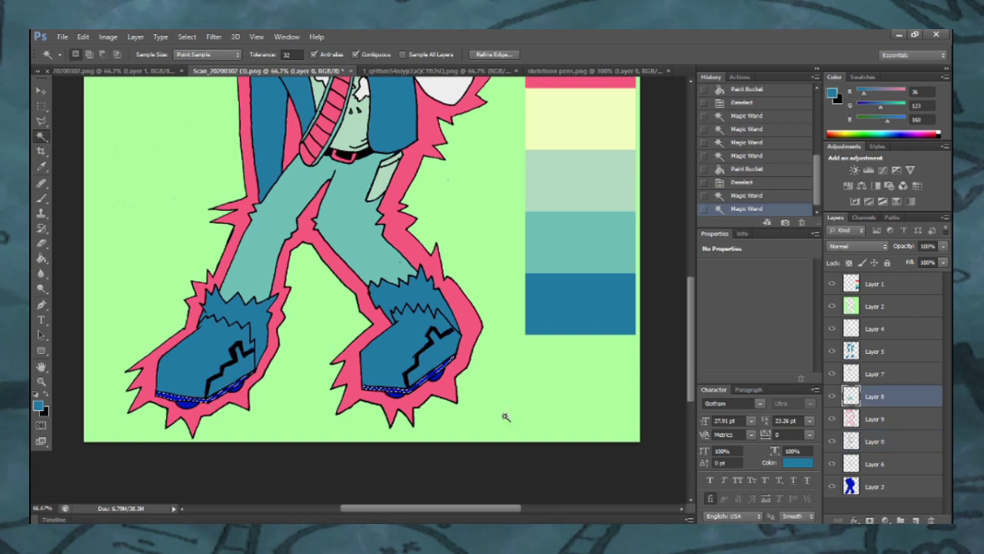
{"action": "left_click", "coordinate": [43, 166]}
{"action": "left_click", "coordinate": [287, 213]}
{"action": "left_click", "coordinate": [45, 260]}
{"action": "key", "text": "ctrl+plus"}
{"action": "left_click", "coordinate": [142, 446]}
{"action": "key", "text": "ctrl+minus"}
{"action": "key", "text": "ctrl+minus"}
{"action": "key", "text": "ctrl+minus"}
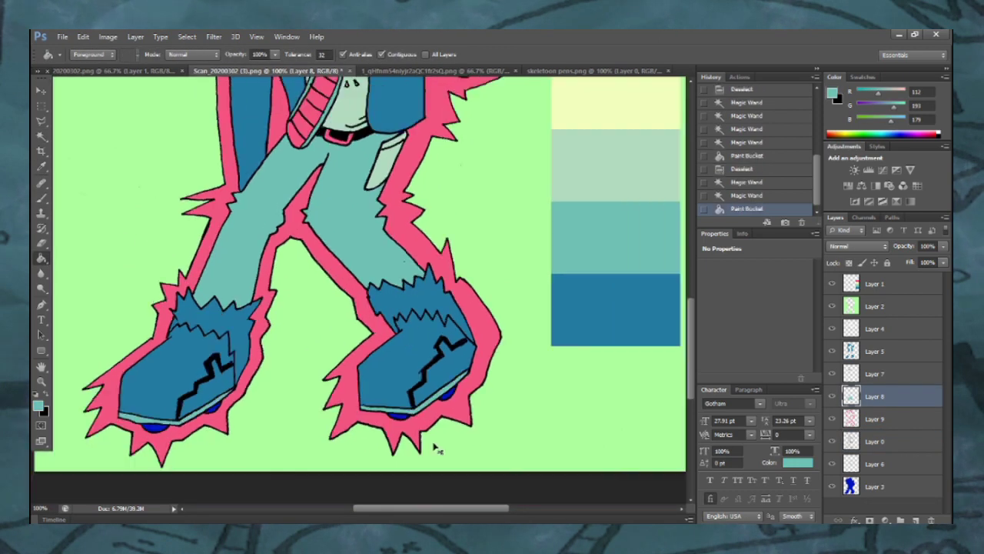
{"action": "left_click", "coordinate": [39, 139]}
{"action": "left_click", "coordinate": [511, 377]}
Step: Make the line-art layer active and set the foreground color to black
{"action": "left_click", "coordinate": [880, 442]}
{"action": "left_click", "coordinate": [833, 93]}
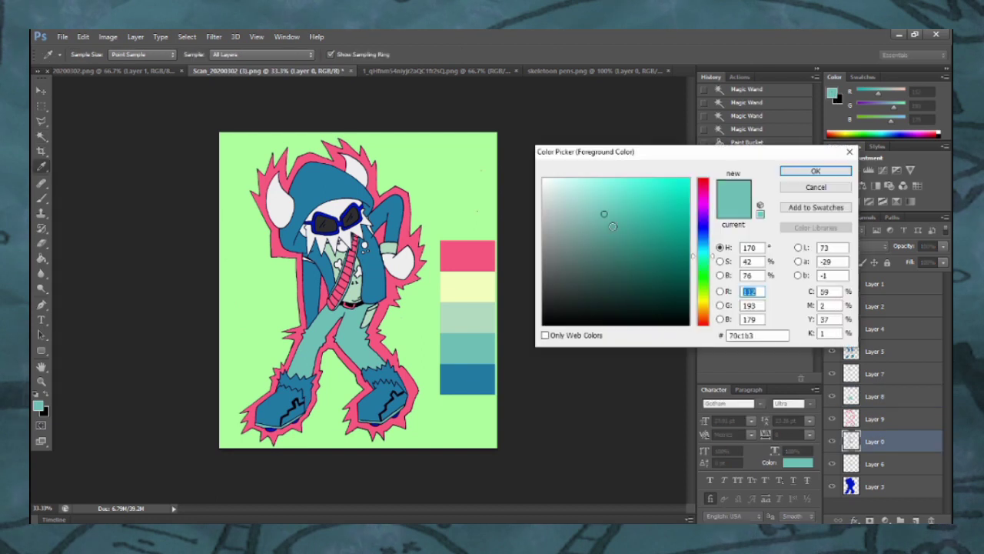
{"action": "left_click", "coordinate": [546, 326]}
{"action": "left_click", "coordinate": [816, 172]}
Step: Try to blacken the remaining unfilled areas with a 5000 px brush dab on the line-art layer, and undo it
{"action": "left_click", "coordinate": [42, 198]}
{"action": "left_click", "coordinate": [87, 56]}
{"action": "left_click_drag", "start_coordinate": [90, 91], "coordinate": [161, 91]}
{"action": "left_click", "coordinate": [354, 211]}
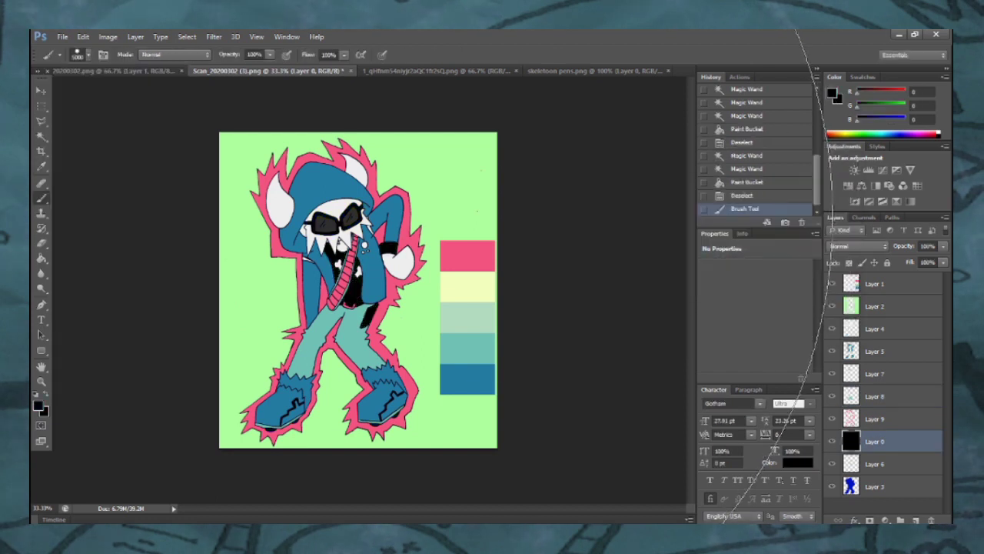
{"action": "key", "text": "ctrl+plus"}
{"action": "key", "text": "ctrl+plus"}
{"action": "key", "text": "ctrl+plus"}
{"action": "key", "text": "ctrl+minus"}
{"action": "key", "text": "ctrl+minus"}
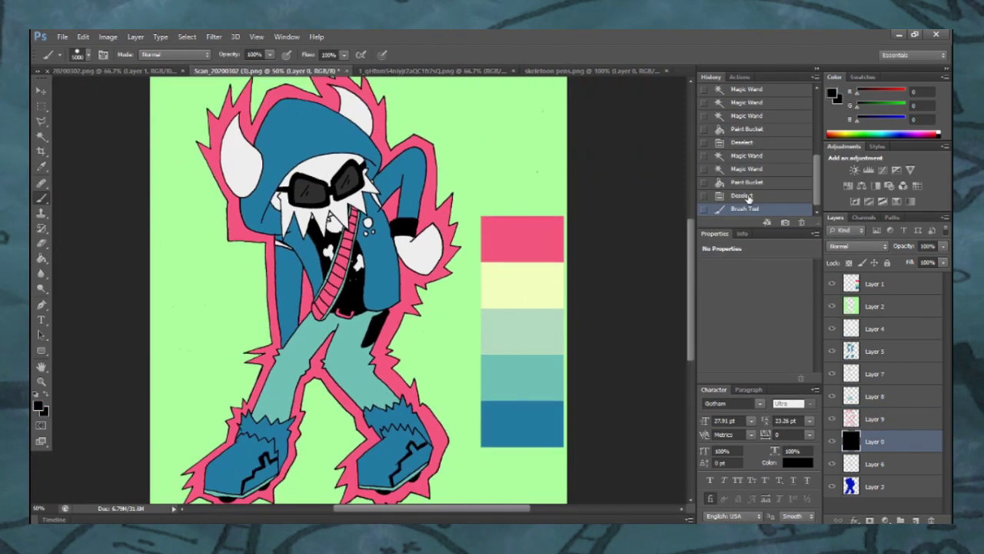
{"action": "left_click", "coordinate": [748, 198]}
Step: Paint the sunglasses frame black on the line-art layer with a smaller brush, undoing the stray strokes
{"action": "left_click", "coordinate": [87, 56]}
{"action": "left_click", "coordinate": [91, 90]}
{"action": "mouse_move", "coordinate": [290, 187]}
{"action": "left_mouse_down"}
{"action": "mouse_move", "coordinate": [311, 186]}
{"action": "mouse_move", "coordinate": [350, 296]}
{"action": "mouse_move", "coordinate": [322, 369]}
{"action": "left_mouse_up"}
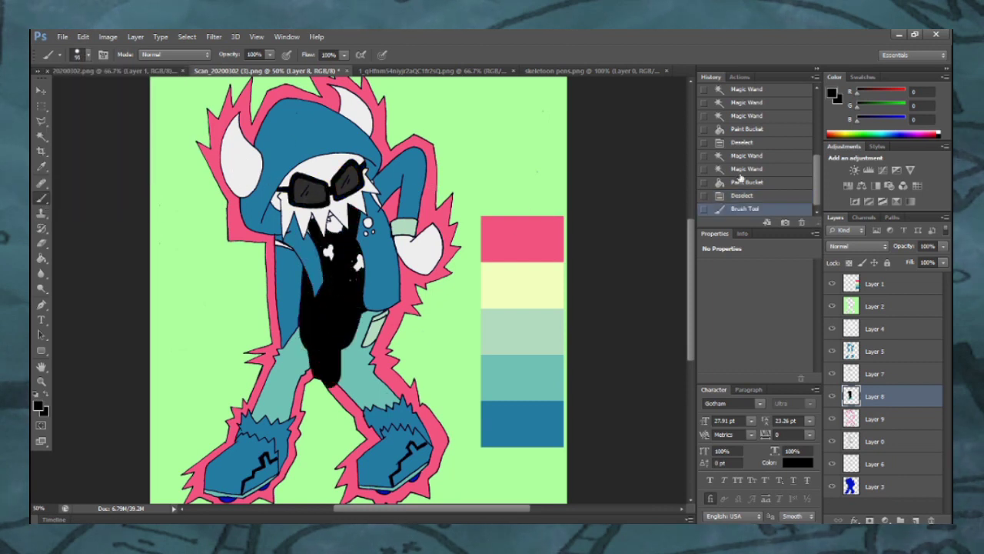
{"action": "key", "text": "ctrl+z"}
{"action": "left_click", "coordinate": [875, 442]}
{"action": "mouse_move", "coordinate": [296, 188]}
{"action": "left_mouse_down"}
{"action": "mouse_move", "coordinate": [344, 184]}
{"action": "mouse_move", "coordinate": [282, 187]}
{"action": "left_mouse_up"}
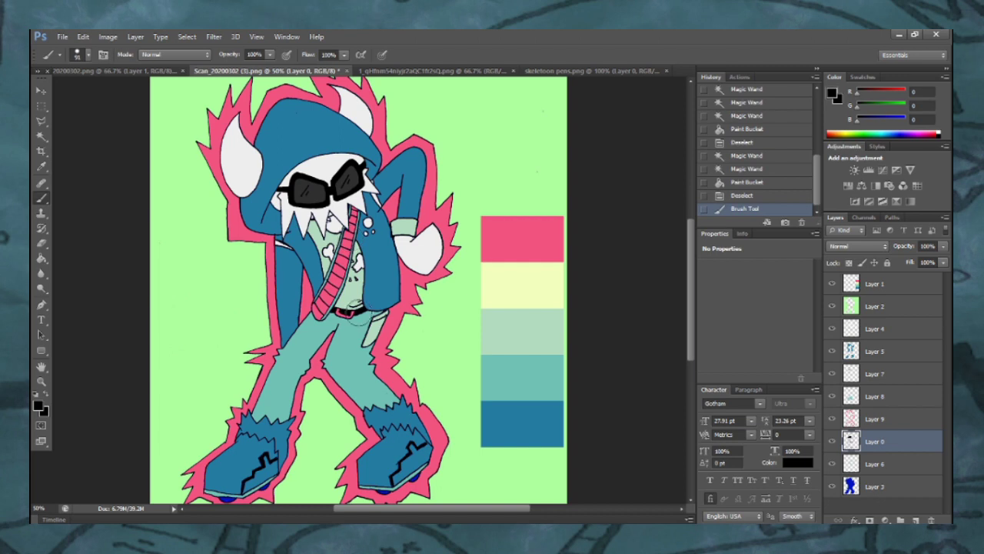
{"action": "left_click", "coordinate": [746, 197]}
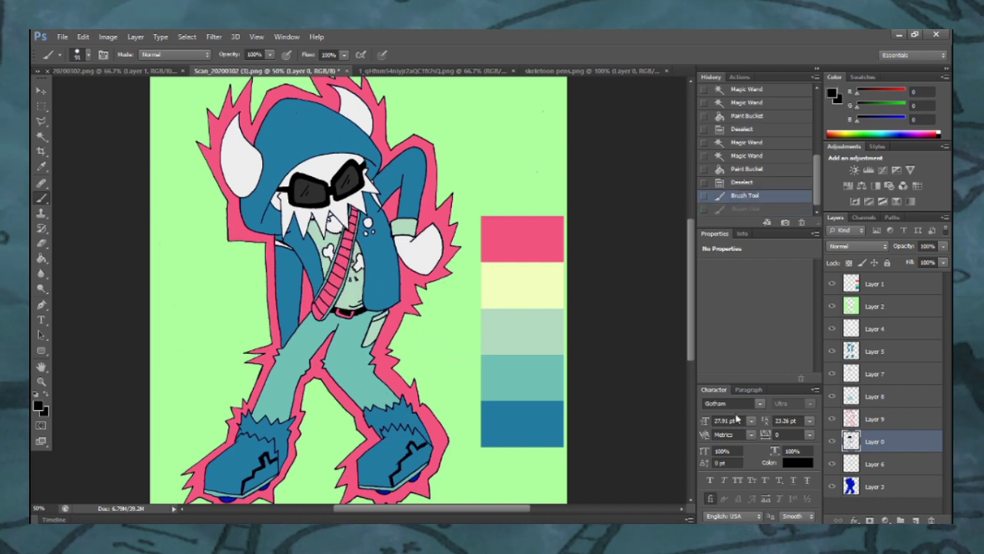
Step: Move Layer 6 above the line-art layer and touch up the belt beside the tie with a 17 px black brush
{"action": "key", "text": "ctrl+plus"}
{"action": "key", "text": "ctrl+plus"}
{"action": "key", "text": "ctrl+plus"}
{"action": "key", "text": "ctrl+plus"}
{"action": "left_click", "coordinate": [89, 55]}
{"action": "mouse_move", "coordinate": [75, 92]}
{"action": "left_mouse_down"}
{"action": "mouse_move", "coordinate": [65, 93]}
{"action": "mouse_move", "coordinate": [60, 116]}
{"action": "left_mouse_up"}
{"action": "left_click_drag", "start_coordinate": [212, 412], "coordinate": [212, 402]}
{"action": "key", "text": "ctrl+minus"}
{"action": "key", "text": "ctrl+minus"}
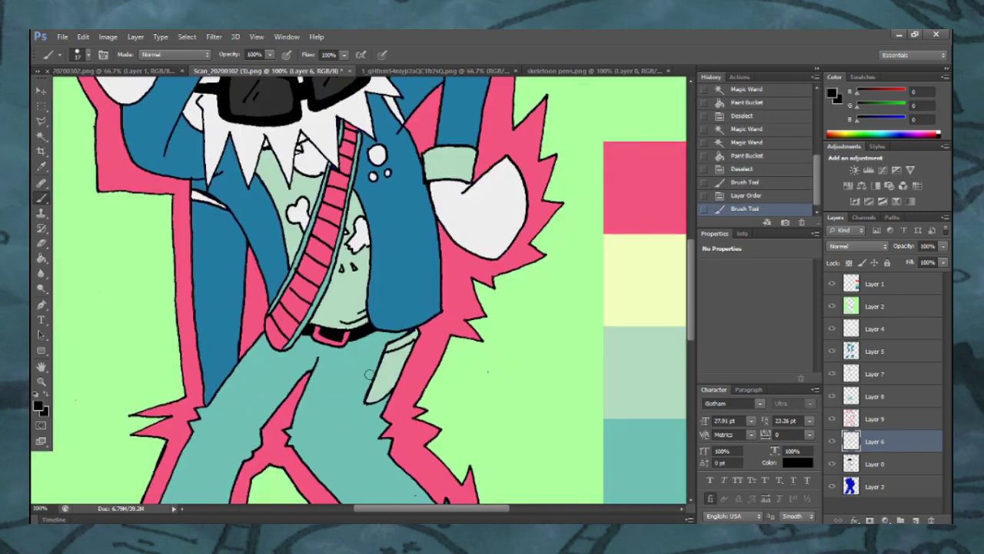
Step: Blacken all of Layer 0 with one oversized brush dab, and reduce the brush size to 35 px
{"action": "left_click", "coordinate": [892, 470]}
{"action": "key", "text": "ctrl+minus"}
{"action": "key", "text": "ctrl+minus"}
{"action": "key", "text": "ctrl+minus"}
{"action": "left_click", "coordinate": [88, 54]}
{"action": "left_click_drag", "start_coordinate": [86, 93], "coordinate": [171, 90]}
{"action": "left_click", "coordinate": [308, 216]}
{"action": "left_click", "coordinate": [89, 55]}
{"action": "left_click_drag", "start_coordinate": [81, 92], "coordinate": [74, 94]}
{"action": "key", "text": "Return"}
{"action": "key", "text": "ctrl+plus"}
{"action": "key", "text": "ctrl+plus"}
Step: Copy the filled white shapes of Layer 4 onto a new layer above it and lock that layer's transparent pixels
{"action": "left_click", "coordinate": [886, 329]}
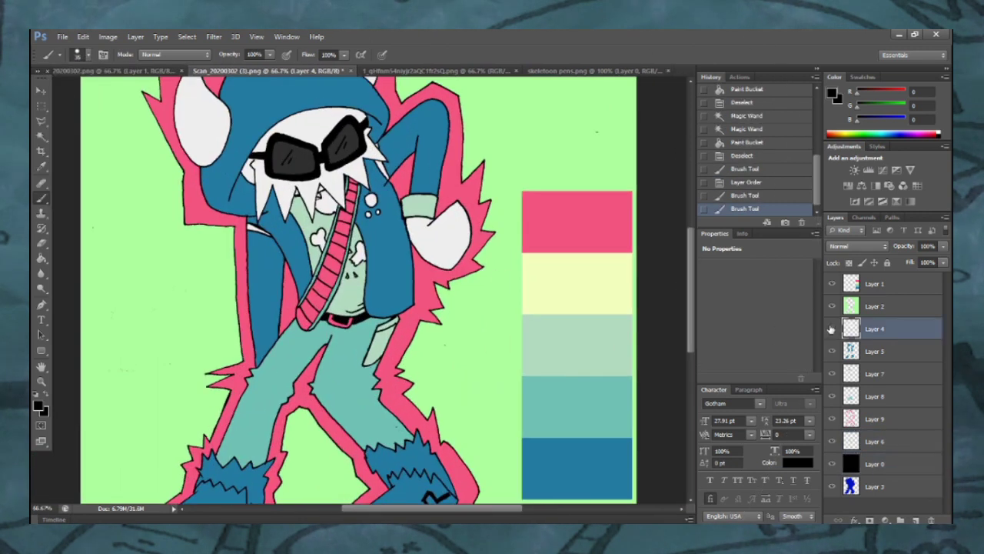
{"action": "left_click", "coordinate": [42, 136]}
{"action": "left_click", "coordinate": [143, 206]}
{"action": "key", "text": "ctrl+shift+i"}
{"action": "key", "text": "ctrl+c"}
{"action": "key", "text": "ctrl+alt+shift+n"}
{"action": "key", "text": "ctrl+v"}
{"action": "key", "text": "slash"}
Step: Sample the light grey shadow color from the skeletoon pens.png reference and return to the scan with the Brush tool
{"action": "left_click", "coordinate": [569, 71]}
{"action": "left_click", "coordinate": [42, 166]}
{"action": "left_click", "coordinate": [209, 239]}
{"action": "left_click", "coordinate": [114, 71]}
{"action": "left_click", "coordinate": [265, 70]}
{"action": "left_click", "coordinate": [42, 199]}
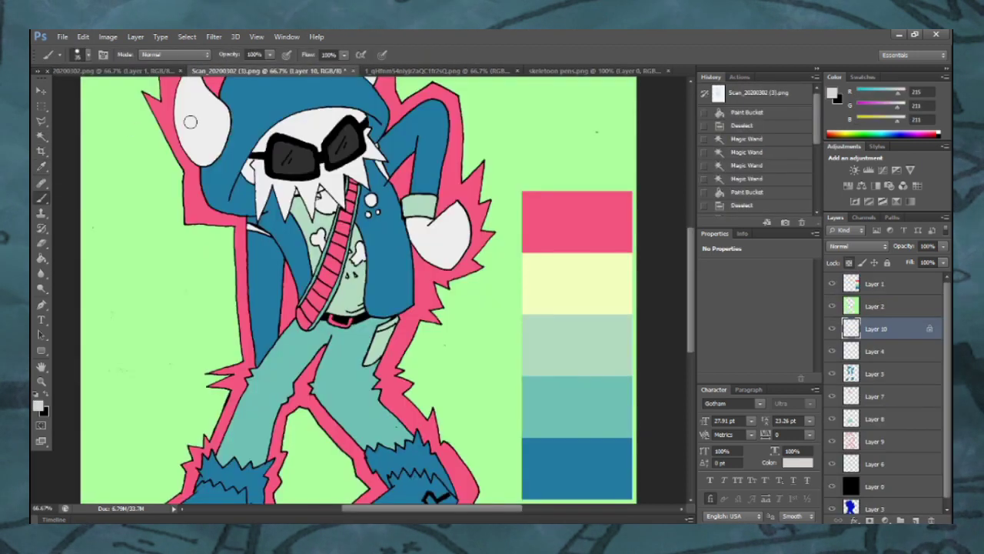
Step: Paint light grey shadows along the edges of the horns and face on Layer 10, redoing the first horn stroke
{"action": "key", "text": "ctrl+plus"}
{"action": "left_click_drag", "start_coordinate": [692, 309], "coordinate": [692, 307]}
{"action": "scroll", "coordinate": [690, 308], "scroll_direction": "up", "scroll_amount": 5}
{"action": "mouse_move", "coordinate": [100, 181]}
{"action": "left_mouse_down"}
{"action": "mouse_move", "coordinate": [93, 211]}
{"action": "mouse_move", "coordinate": [139, 336]}
{"action": "left_mouse_up"}
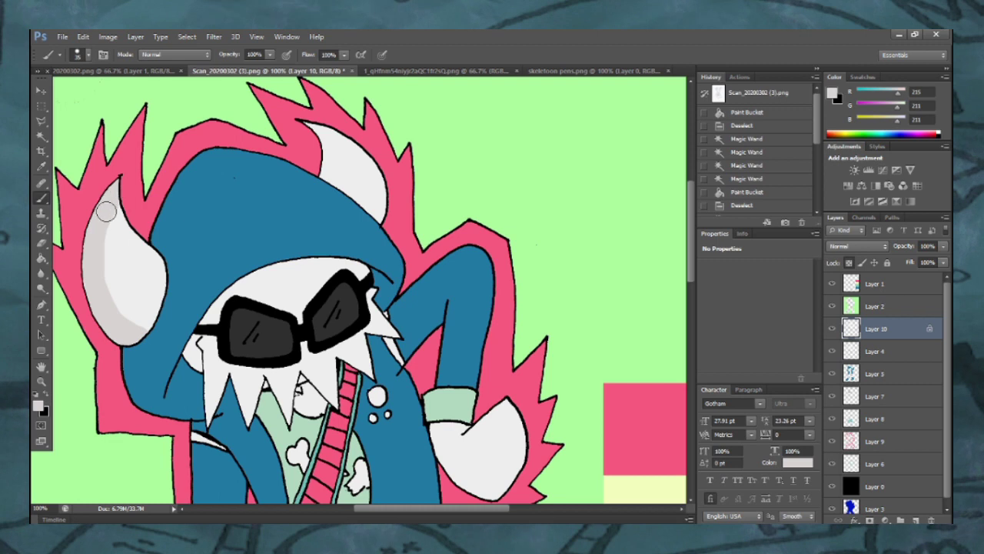
{"action": "key", "text": "ctrl+z"}
{"action": "mouse_move", "coordinate": [114, 171]}
{"action": "left_mouse_down"}
{"action": "mouse_move", "coordinate": [105, 193]}
{"action": "mouse_move", "coordinate": [146, 327]}
{"action": "mouse_move", "coordinate": [123, 323]}
{"action": "left_mouse_up"}
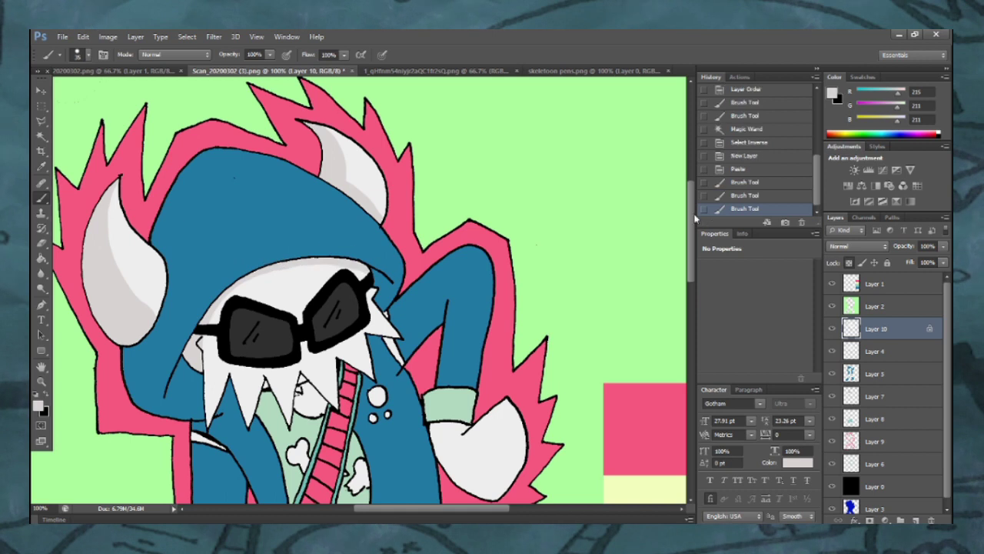
Step: Shade the bent arm's hand, the shirt bones and the jacket buttons in light grey, using a 16 px brush for the small shapes
{"action": "scroll", "coordinate": [197, 209], "scroll_direction": "down", "scroll_amount": 4}
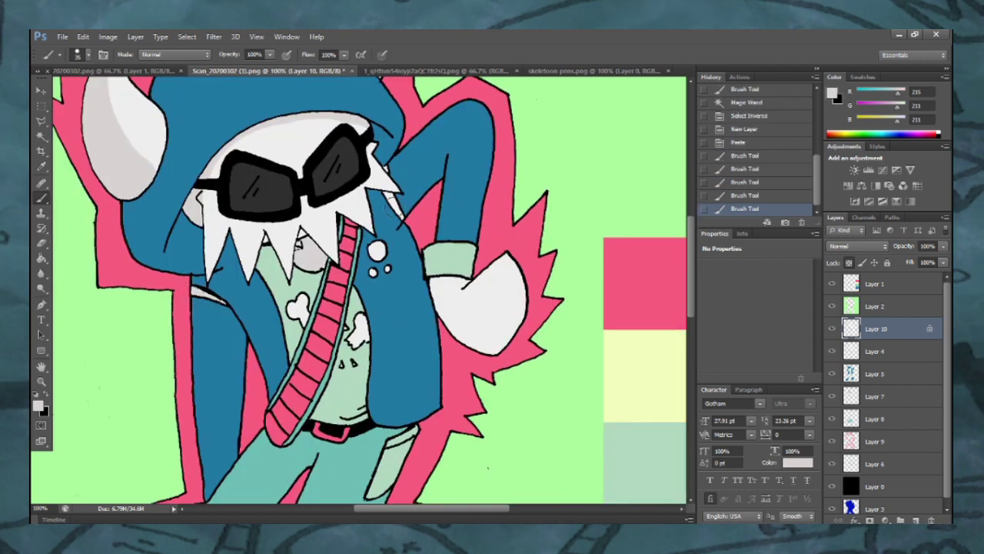
{"action": "left_click_drag", "start_coordinate": [435, 270], "coordinate": [504, 339]}
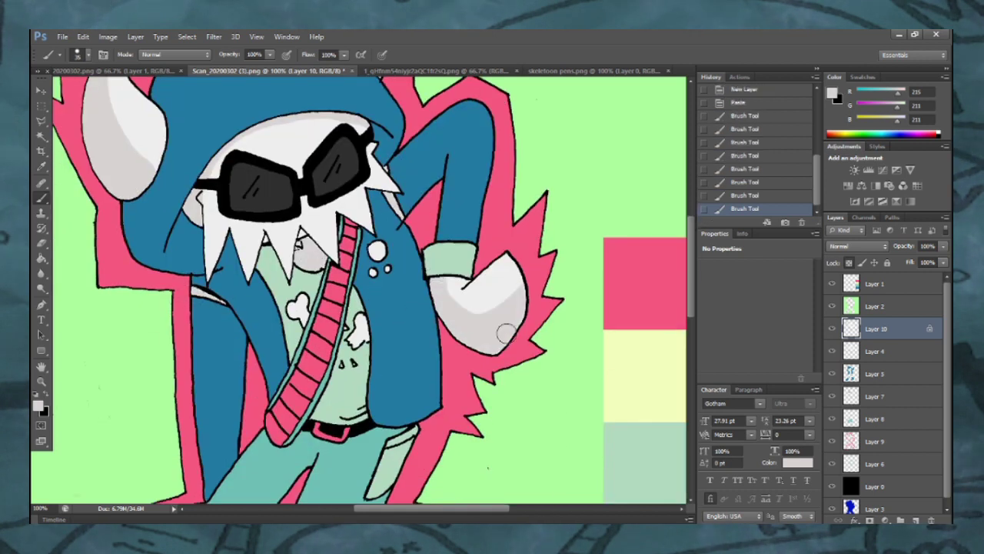
{"action": "left_click_drag", "start_coordinate": [366, 309], "coordinate": [362, 315]}
{"action": "key", "text": "ctrl+plus"}
{"action": "left_click", "coordinate": [89, 54]}
{"action": "left_click_drag", "start_coordinate": [67, 91], "coordinate": [60, 91]}
{"action": "left_click", "coordinate": [176, 192]}
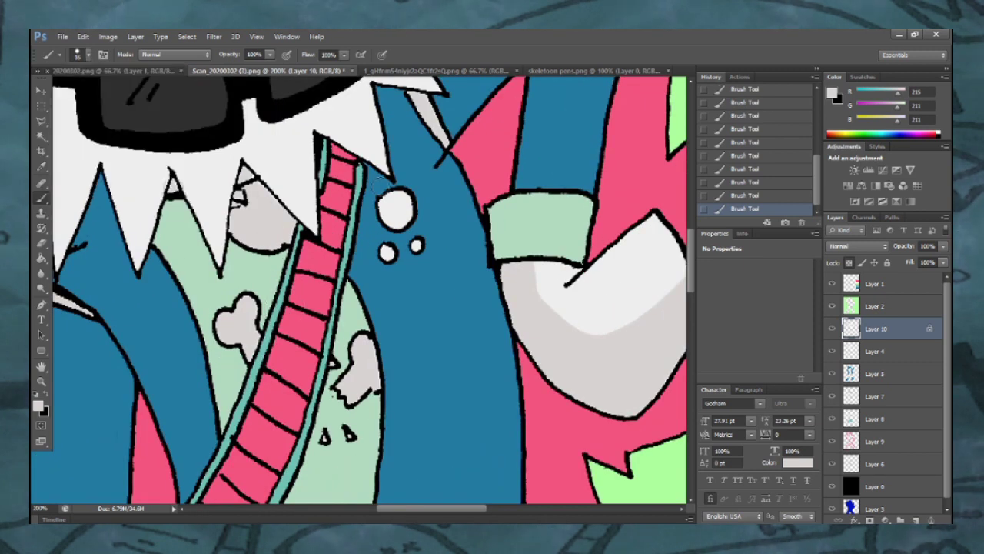
{"action": "left_click_drag", "start_coordinate": [394, 250], "coordinate": [390, 256]}
Step: Copy the blue shapes of Layer 5 onto a new layer above it and lock that layer's transparent pixels
{"action": "key", "text": "ctrl+minus"}
{"action": "key", "text": "ctrl+minus"}
{"action": "left_click_drag", "start_coordinate": [691, 291], "coordinate": [691, 284]}
{"action": "left_click", "coordinate": [874, 374]}
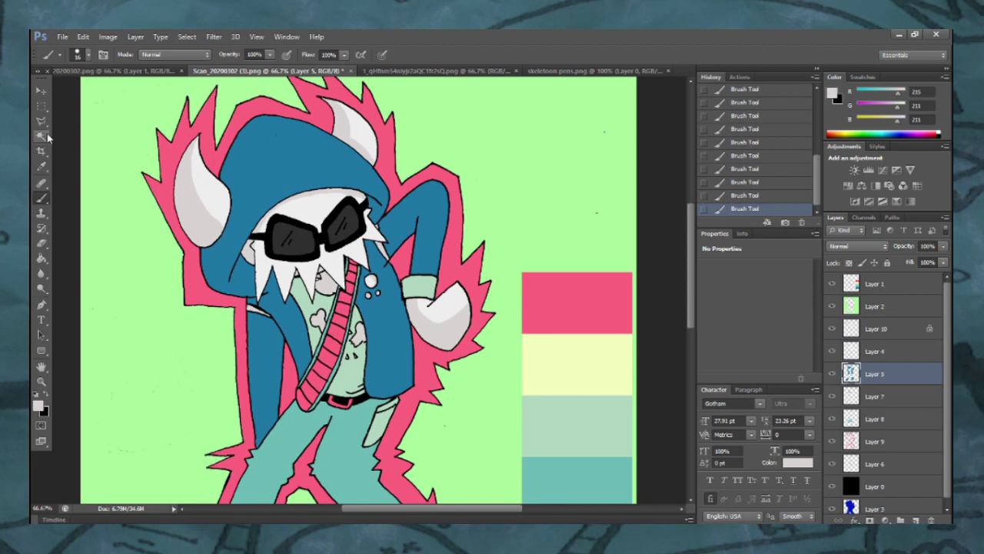
{"action": "left_click", "coordinate": [42, 136]}
{"action": "left_click", "coordinate": [105, 150]}
{"action": "key", "text": "ctrl+shift+i"}
{"action": "key", "text": "ctrl+c"}
{"action": "key", "text": "ctrl+alt+shift+n"}
{"action": "key", "text": "ctrl+v"}
{"action": "left_click", "coordinate": [849, 263]}
Step: Sample the hood's blue, darken the foreground color to RGB 28, 112, 148, and set a 41 px brush
{"action": "key", "text": "b"}
{"action": "left_click", "coordinate": [302, 176], "text": "alt"}
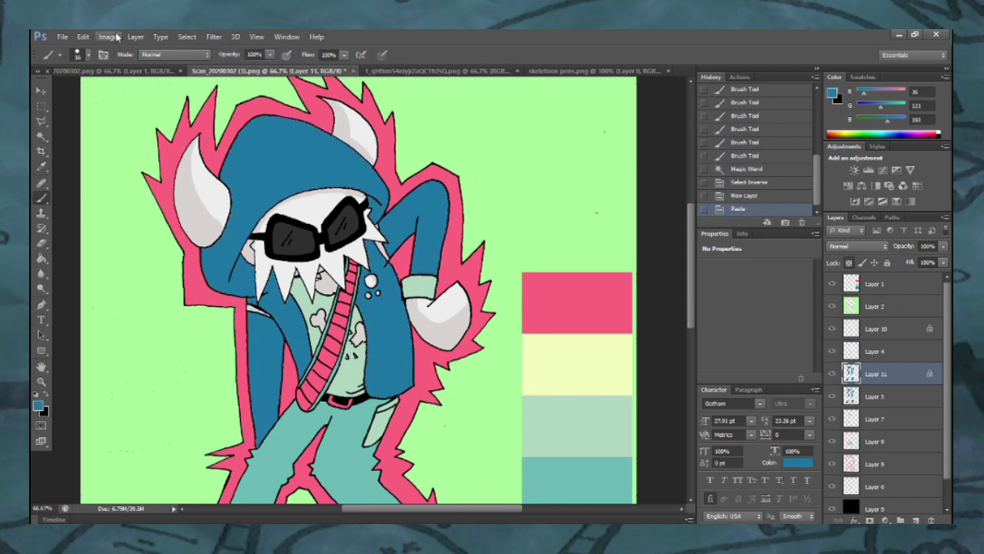
{"action": "left_click", "coordinate": [830, 96]}
{"action": "left_click", "coordinate": [661, 239]}
{"action": "key", "text": "Return"}
{"action": "left_click", "coordinate": [88, 55]}
{"action": "type", "text": "45"}
{"action": "key", "text": "Return"}
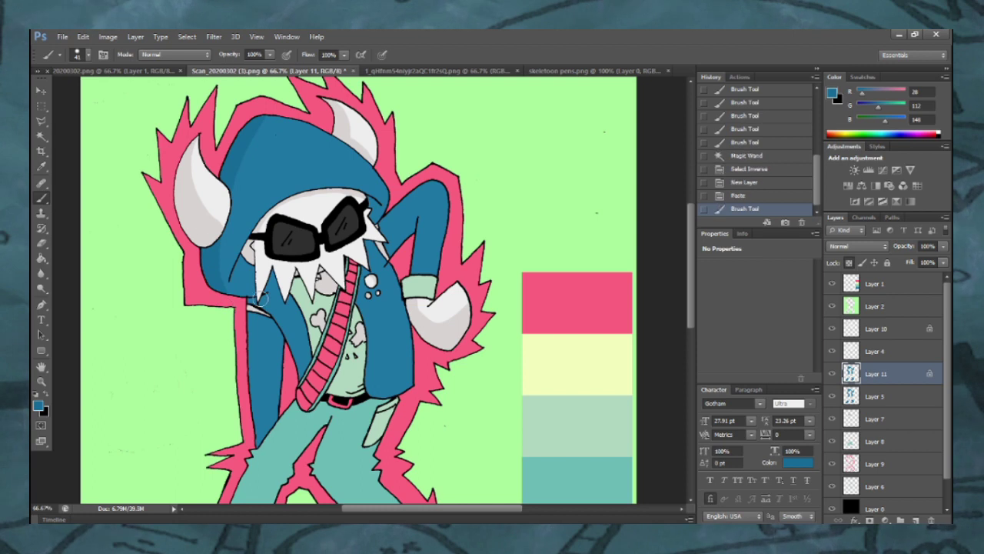
Step: Shade the hood, sleeves and jacket body in the darker blue, using a 16 px brush for the narrow areas
{"action": "scroll", "coordinate": [261, 296], "scroll_direction": "up", "scroll_amount": 1}
{"action": "left_click_drag", "start_coordinate": [201, 301], "coordinate": [215, 501]}
{"action": "scroll", "coordinate": [689, 285], "scroll_direction": "down", "scroll_amount": 1}
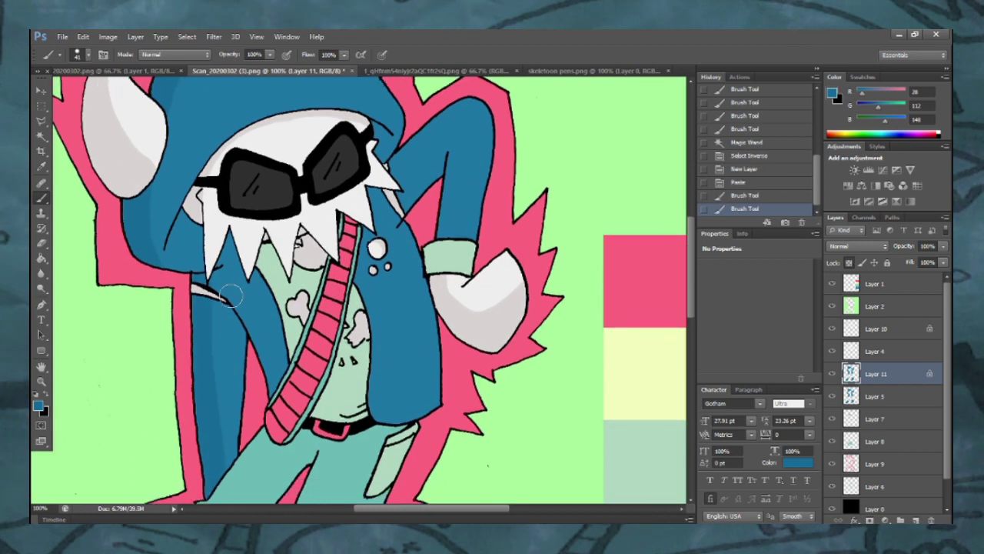
{"action": "mouse_move", "coordinate": [378, 317]}
{"action": "left_mouse_down"}
{"action": "mouse_move", "coordinate": [376, 407]}
{"action": "mouse_move", "coordinate": [415, 404]}
{"action": "left_mouse_up"}
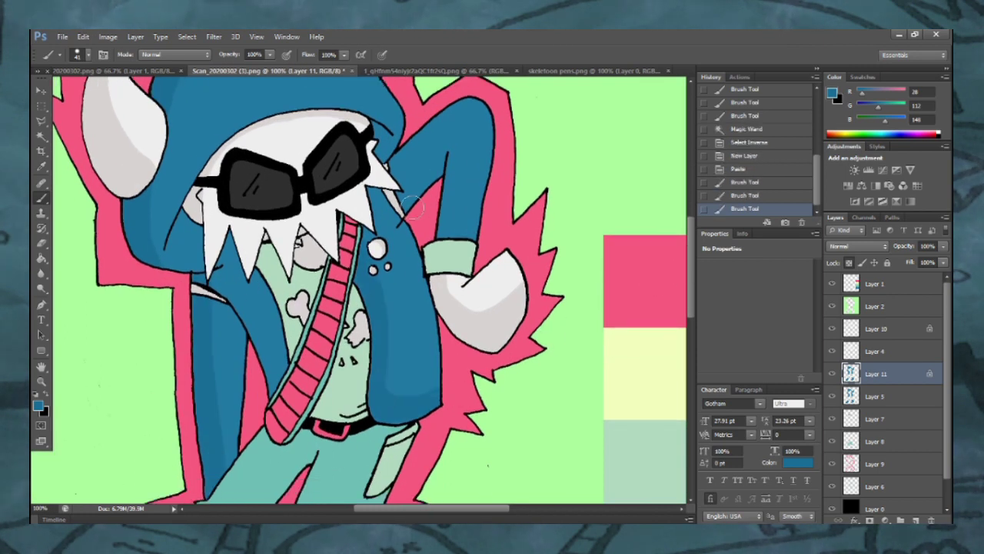
{"action": "left_click", "coordinate": [89, 54]}
{"action": "left_click", "coordinate": [57, 97]}
{"action": "left_click", "coordinate": [452, 154]}
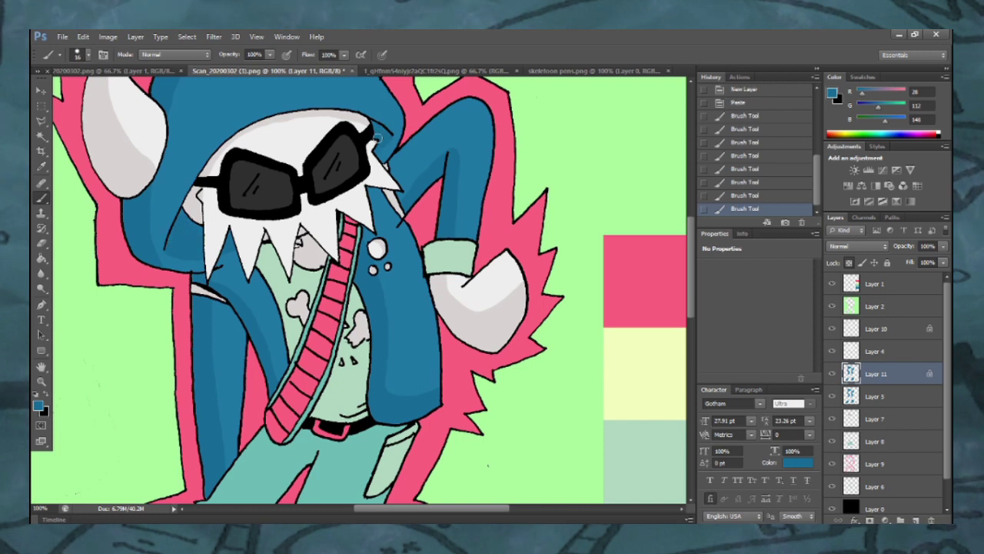
{"action": "left_click_drag", "start_coordinate": [377, 138], "coordinate": [388, 153]}
Step: Paint a first shadow on the right boot's jagged cuff with a larger brush, and darken the foreground to RGB 15, 92, 125
{"action": "key", "text": "ctrl+minus"}
{"action": "key", "text": "ctrl+minus"}
{"action": "key", "text": "ctrl+plus"}
{"action": "left_click_drag", "start_coordinate": [691, 275], "coordinate": [691, 344]}
{"action": "key", "text": "ctrl+plus"}
{"action": "key", "text": "ctrl+plus"}
{"action": "left_click", "coordinate": [88, 54]}
{"action": "left_click_drag", "start_coordinate": [55, 90], "coordinate": [66, 90]}
{"action": "left_click_drag", "start_coordinate": [399, 237], "coordinate": [421, 311]}
{"action": "left_click", "coordinate": [831, 94]}
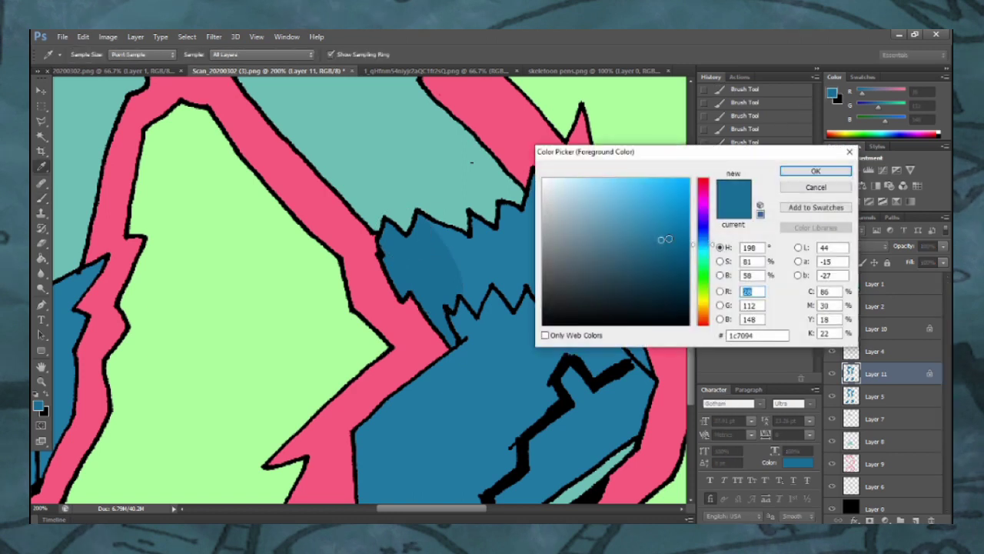
{"action": "left_click", "coordinate": [815, 171]}
Step: Try to cover the right boot's cuff with broad dark blue strokes, and undo the last four strokes
{"action": "mouse_move", "coordinate": [380, 235]}
{"action": "left_mouse_down"}
{"action": "mouse_move", "coordinate": [424, 279]}
{"action": "mouse_move", "coordinate": [466, 270]}
{"action": "mouse_move", "coordinate": [614, 285]}
{"action": "mouse_move", "coordinate": [501, 261]}
{"action": "left_mouse_up"}
{"action": "left_click", "coordinate": [88, 55]}
{"action": "left_click_drag", "start_coordinate": [66, 90], "coordinate": [61, 91]}
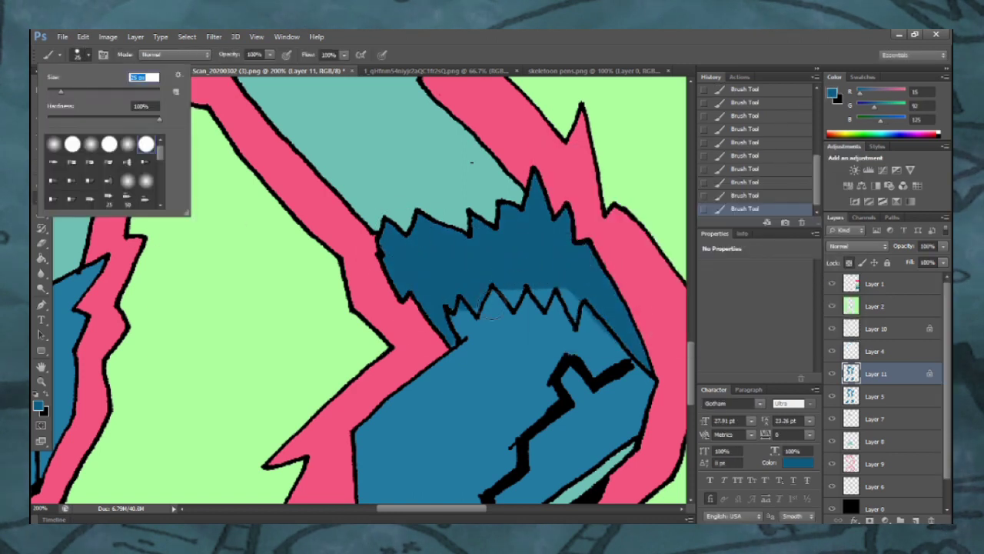
{"action": "key", "text": "Return"}
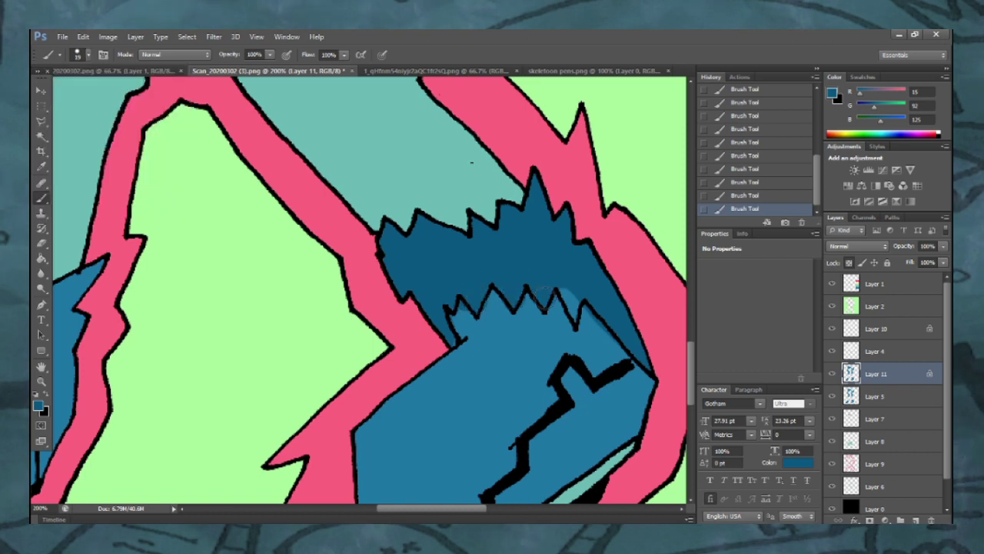
{"action": "key", "text": "ctrl+alt+z"}
{"action": "key", "text": "ctrl+alt+z"}
{"action": "key", "text": "ctrl+alt+z"}
{"action": "key", "text": "ctrl+alt+z"}
Step: Outline the right boot's cuff edges in dark blue with a 14 px brush, and fill its interior with a larger one
{"action": "left_click", "coordinate": [88, 55]}
{"action": "left_click_drag", "start_coordinate": [60, 92], "coordinate": [57, 93]}
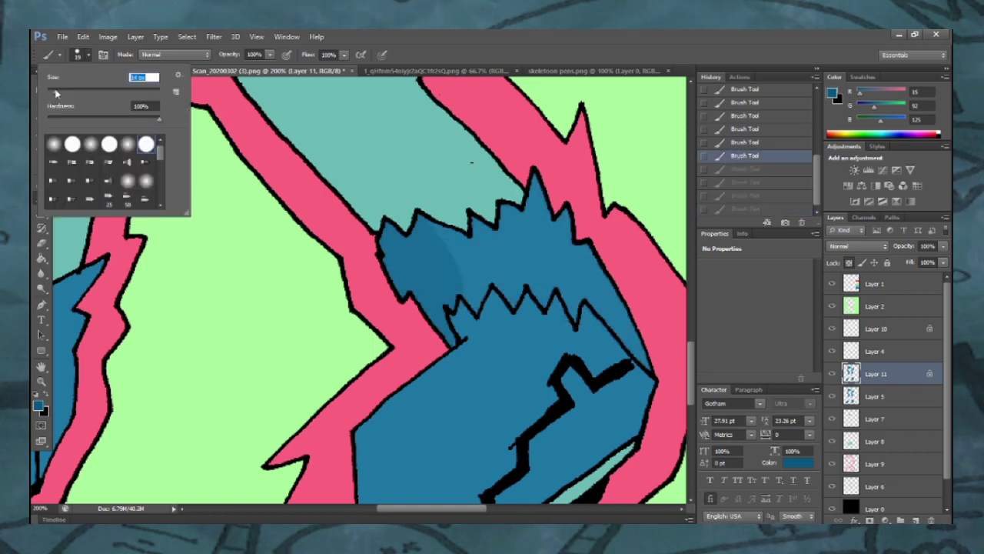
{"action": "key", "text": "Return"}
{"action": "left_click_drag", "start_coordinate": [391, 229], "coordinate": [387, 247]}
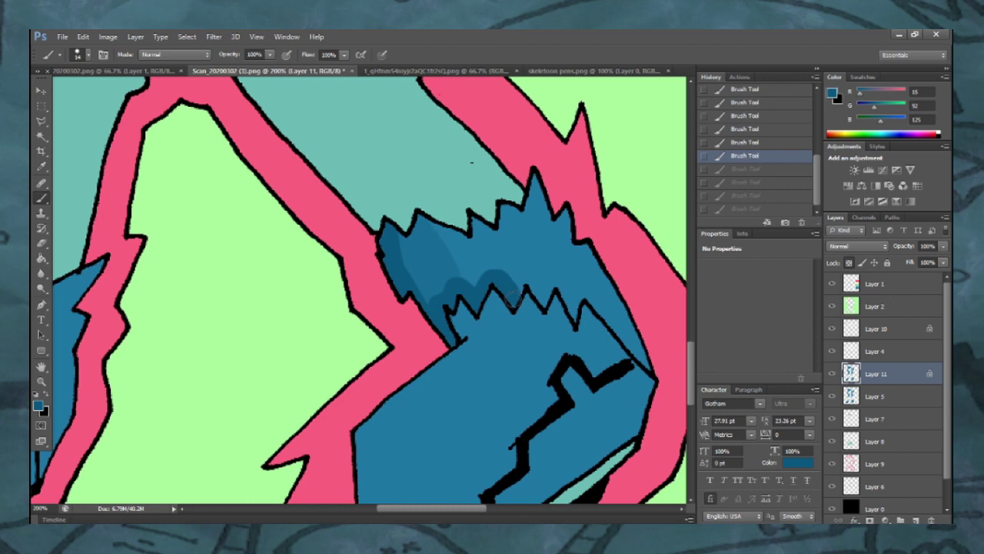
{"action": "mouse_move", "coordinate": [576, 310]}
{"action": "left_mouse_down"}
{"action": "mouse_move", "coordinate": [599, 309]}
{"action": "mouse_move", "coordinate": [652, 357]}
{"action": "left_mouse_up"}
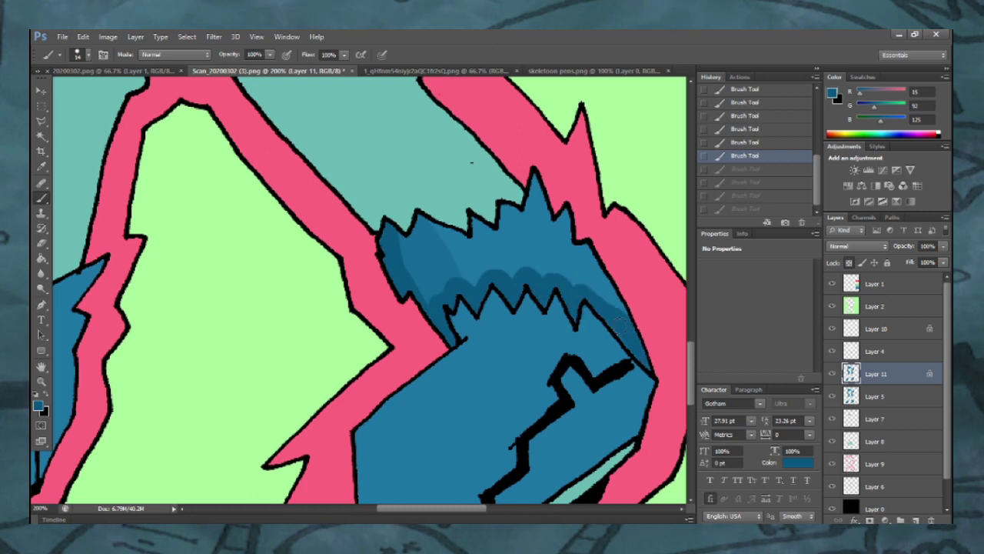
{"action": "left_click", "coordinate": [89, 54]}
{"action": "left_click_drag", "start_coordinate": [61, 95], "coordinate": [74, 94]}
{"action": "mouse_move", "coordinate": [403, 240]}
{"action": "left_mouse_down"}
{"action": "mouse_move", "coordinate": [428, 278]}
{"action": "mouse_move", "coordinate": [501, 256]}
{"action": "mouse_move", "coordinate": [638, 322]}
{"action": "mouse_move", "coordinate": [419, 232]}
{"action": "left_mouse_up"}
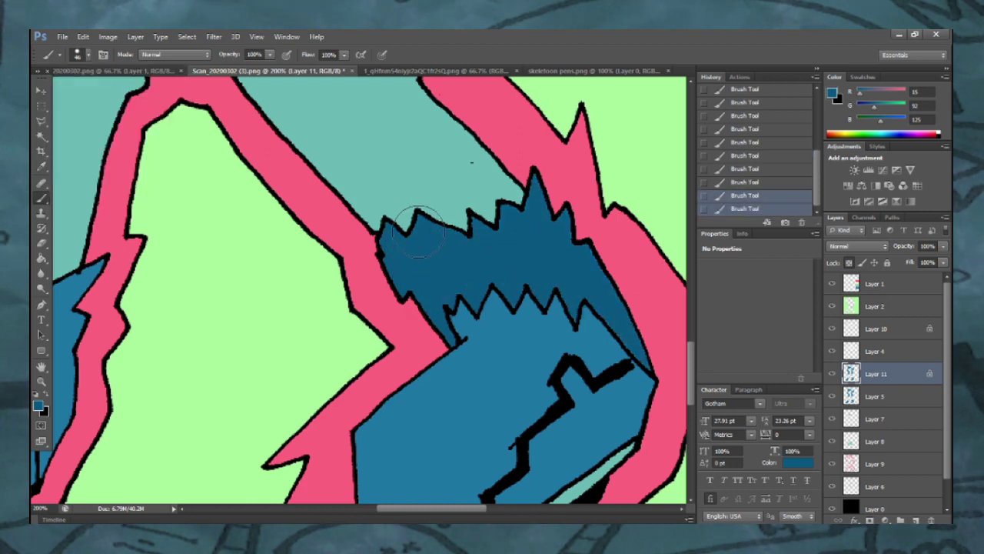
Step: Paint the left boot's jagged cuff dark blue, finishing its edges with a 17 px brush
{"action": "left_click_drag", "start_coordinate": [424, 509], "coordinate": [375, 509]}
{"action": "mouse_move", "coordinate": [357, 461]}
{"action": "left_mouse_down"}
{"action": "mouse_move", "coordinate": [353, 370]}
{"action": "mouse_move", "coordinate": [389, 265]}
{"action": "mouse_move", "coordinate": [198, 260]}
{"action": "mouse_move", "coordinate": [166, 305]}
{"action": "mouse_move", "coordinate": [206, 289]}
{"action": "mouse_move", "coordinate": [332, 328]}
{"action": "left_mouse_up"}
{"action": "left_click", "coordinate": [88, 55]}
{"action": "left_click_drag", "start_coordinate": [74, 95], "coordinate": [63, 95]}
{"action": "left_click_drag", "start_coordinate": [213, 333], "coordinate": [227, 320]}
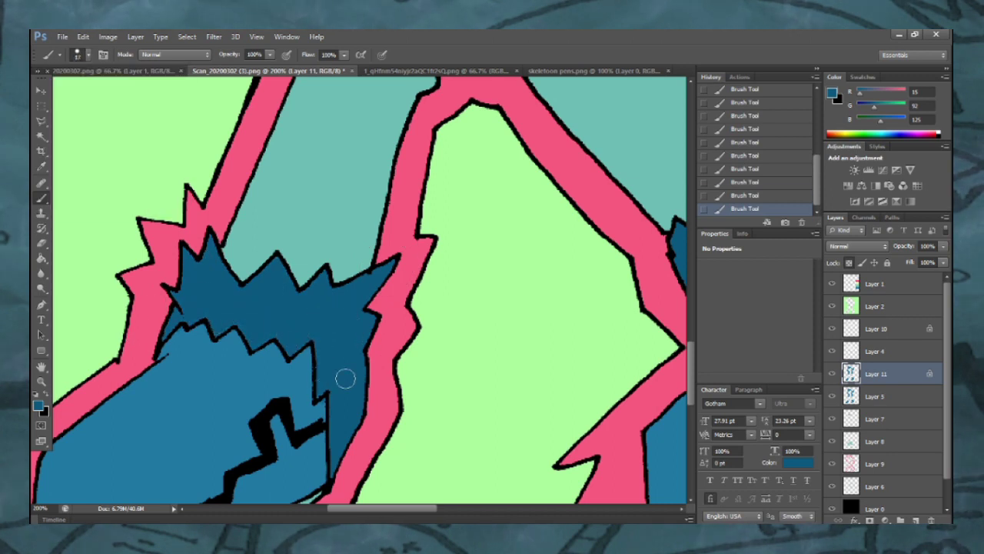
Step: Shade both boots below the cuffs with the jacket's shadow blue, RGB 28, 112, 148
{"action": "key", "text": "ctrl+minus"}
{"action": "key", "text": "ctrl+minus"}
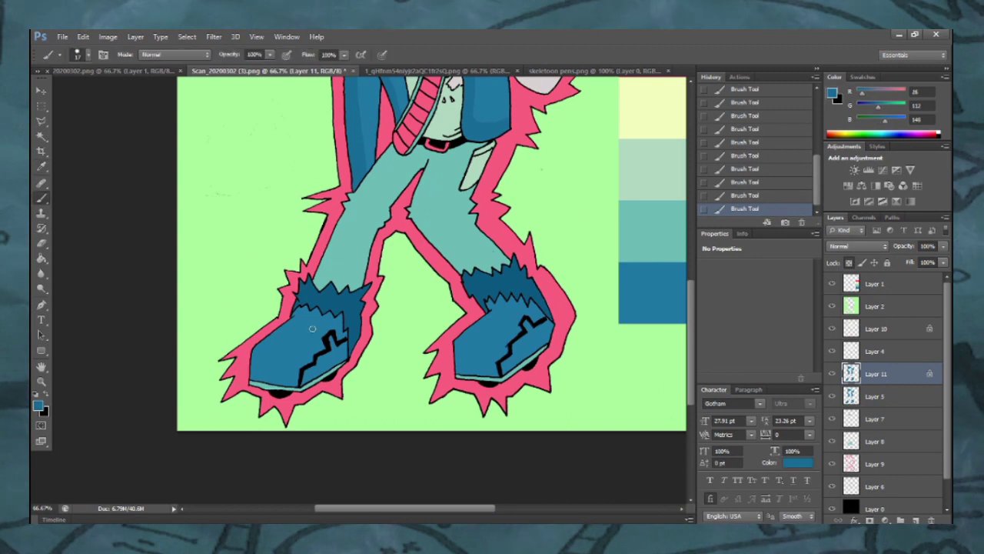
{"action": "key", "text": "ctrl+plus"}
{"action": "key", "text": "ctrl+plus"}
{"action": "scroll", "coordinate": [161, 400], "scroll_direction": "down", "scroll_amount": 3}
{"action": "left_click_drag", "start_coordinate": [281, 310], "coordinate": [281, 337]}
{"action": "left_click_drag", "start_coordinate": [383, 508], "coordinate": [454, 504]}
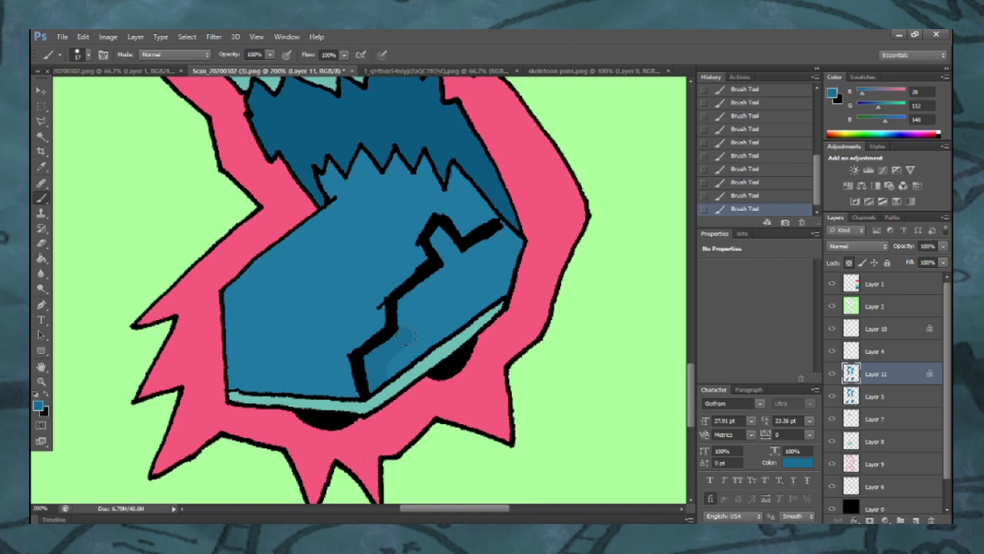
{"action": "mouse_move", "coordinate": [406, 336]}
{"action": "left_mouse_down"}
{"action": "mouse_move", "coordinate": [496, 265]}
{"action": "mouse_move", "coordinate": [428, 292]}
{"action": "left_mouse_up"}
{"action": "left_click", "coordinate": [41, 166]}
{"action": "left_click", "coordinate": [257, 296]}
{"action": "left_click", "coordinate": [42, 197]}
Step: Copy the sunglasses lens shapes of Layer 7 onto a new layer above it and lock that layer's transparent pixels
{"action": "key", "text": "ctrl+minus"}
{"action": "key", "text": "ctrl+minus"}
{"action": "key", "text": "ctrl+minus"}
{"action": "left_click", "coordinate": [873, 419]}
{"action": "left_click", "coordinate": [43, 136]}
{"action": "left_click", "coordinate": [415, 192]}
{"action": "left_click_drag", "start_coordinate": [690, 309], "coordinate": [688, 250]}
{"action": "key", "text": "ctrl+shift+i"}
{"action": "key", "text": "ctrl+c"}
{"action": "left_click", "coordinate": [915, 521]}
{"action": "key", "text": "ctrl+v"}
{"action": "left_click", "coordinate": [849, 263]}
Step: Sample the dark lens grey and lighten the foreground color to RGB 96, 93, 93
{"action": "key", "text": "ctrl+plus"}
{"action": "key", "text": "ctrl+plus"}
{"action": "key", "text": "ctrl+plus"}
{"action": "left_click", "coordinate": [42, 166]}
{"action": "left_click", "coordinate": [213, 187]}
{"action": "left_click", "coordinate": [834, 93]}
{"action": "left_click", "coordinate": [547, 271]}
{"action": "left_click", "coordinate": [816, 171]}
{"action": "left_click_drag", "start_coordinate": [439, 509], "coordinate": [413, 514]}
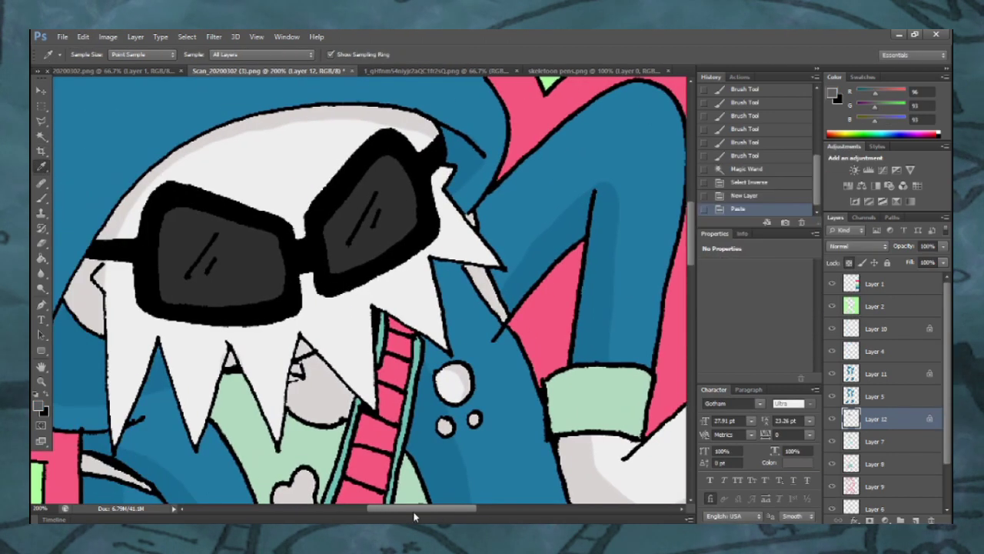
Step: Paint diagonal light grey reflection streaks across both sunglasses lenses, using a 10 px brush for the narrower ones
{"action": "key", "text": "b"}
{"action": "left_click_drag", "start_coordinate": [170, 306], "coordinate": [235, 211]}
{"action": "left_click_drag", "start_coordinate": [348, 275], "coordinate": [393, 160]}
{"action": "left_click", "coordinate": [88, 55]}
{"action": "left_click_drag", "start_coordinate": [57, 93], "coordinate": [54, 94]}
{"action": "left_click_drag", "start_coordinate": [209, 305], "coordinate": [253, 233]}
{"action": "left_click_drag", "start_coordinate": [385, 258], "coordinate": [412, 169]}
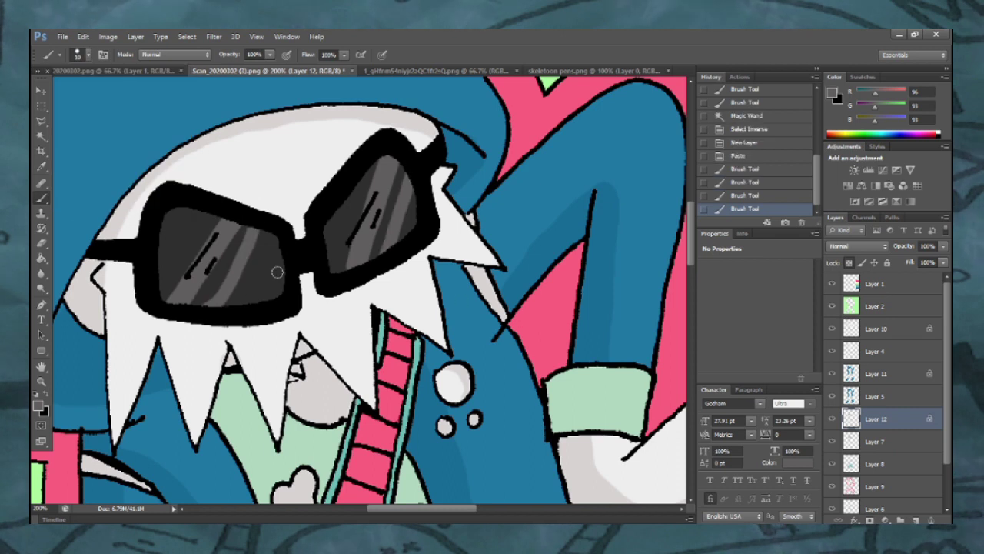
{"action": "left_click_drag", "start_coordinate": [225, 283], "coordinate": [261, 218]}
{"action": "key", "text": "ctrl+minus"}
{"action": "key", "text": "ctrl+minus"}
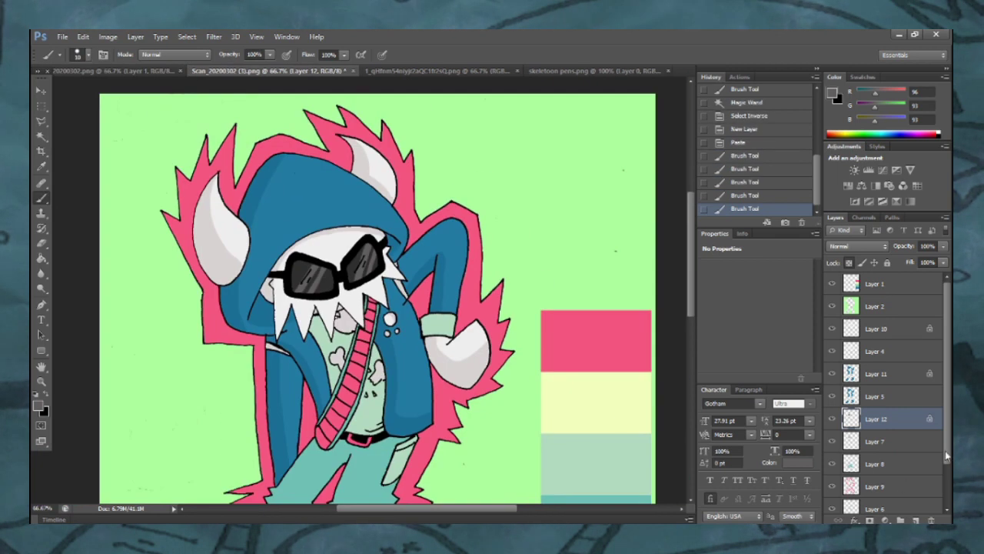
Step: Paint over the black glare marks on both lenses on Layer 7 with the sampled lens grey, RGB 46, 46, 46
{"action": "left_click", "coordinate": [876, 438]}
{"action": "key", "text": "ctrl+plus"}
{"action": "key", "text": "ctrl+plus"}
{"action": "key", "text": "ctrl+plus"}
{"action": "left_click_drag", "start_coordinate": [129, 219], "coordinate": [122, 243]}
{"action": "left_click_drag", "start_coordinate": [351, 179], "coordinate": [357, 167]}
{"action": "left_click", "coordinate": [362, 184], "text": "alt"}
{"action": "left_click_drag", "start_coordinate": [340, 206], "coordinate": [335, 185]}
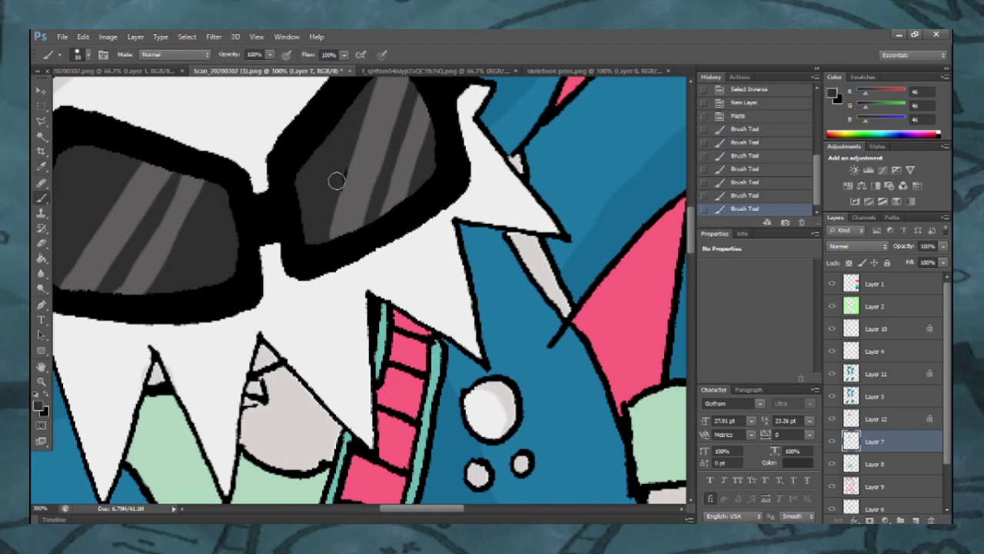
Step: Touch up the jacket on Layer 5 with its sampled blue, RGB 36, 123, 160
{"action": "key", "text": "ctrl+minus"}
{"action": "key", "text": "ctrl+minus"}
{"action": "left_click_drag", "start_coordinate": [692, 254], "coordinate": [692, 338]}
{"action": "left_click", "coordinate": [877, 396]}
{"action": "left_click_drag", "start_coordinate": [692, 295], "coordinate": [694, 377]}
{"action": "key", "text": "ctrl+plus"}
{"action": "key", "text": "ctrl+plus"}
{"action": "left_click_drag", "start_coordinate": [416, 509], "coordinate": [455, 509]}
{"action": "left_click", "coordinate": [42, 166]}
{"action": "left_click", "coordinate": [307, 369]}
{"action": "left_click", "coordinate": [42, 198]}
{"action": "left_click_drag", "start_coordinate": [350, 384], "coordinate": [347, 374]}
{"action": "key", "text": "ctrl+minus"}
{"action": "key", "text": "ctrl+minus"}
{"action": "key", "text": "ctrl+minus"}
{"action": "key", "text": "ctrl+minus"}
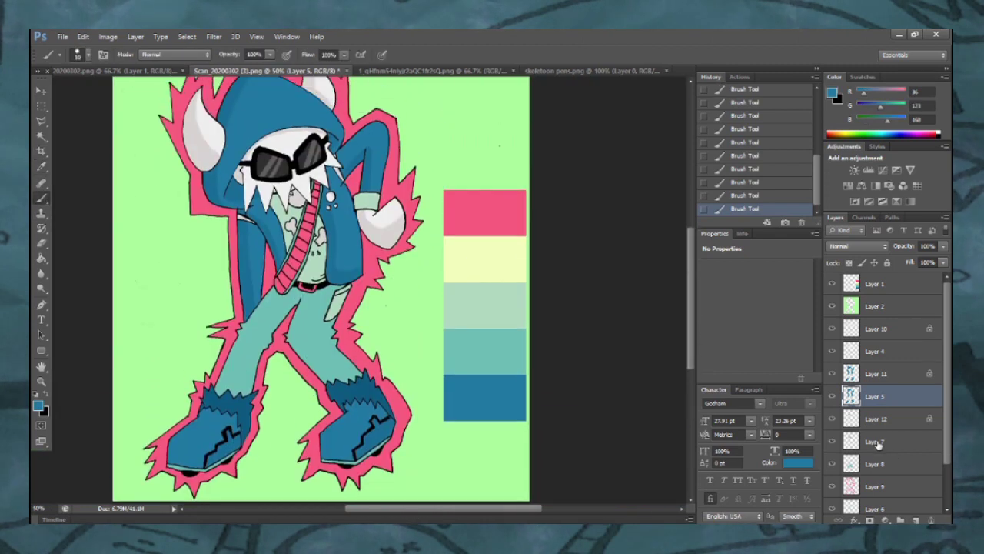
Step: Copy the painted shapes of Layer 8 onto a new layer above it and check it by toggling Layer 8's visibility
{"action": "left_click", "coordinate": [874, 463]}
{"action": "key", "text": "w"}
{"action": "left_click", "coordinate": [163, 218]}
{"action": "key", "text": "ctrl+shift+i"}
{"action": "key", "text": "ctrl+c"}
{"action": "key", "text": "ctrl+v"}
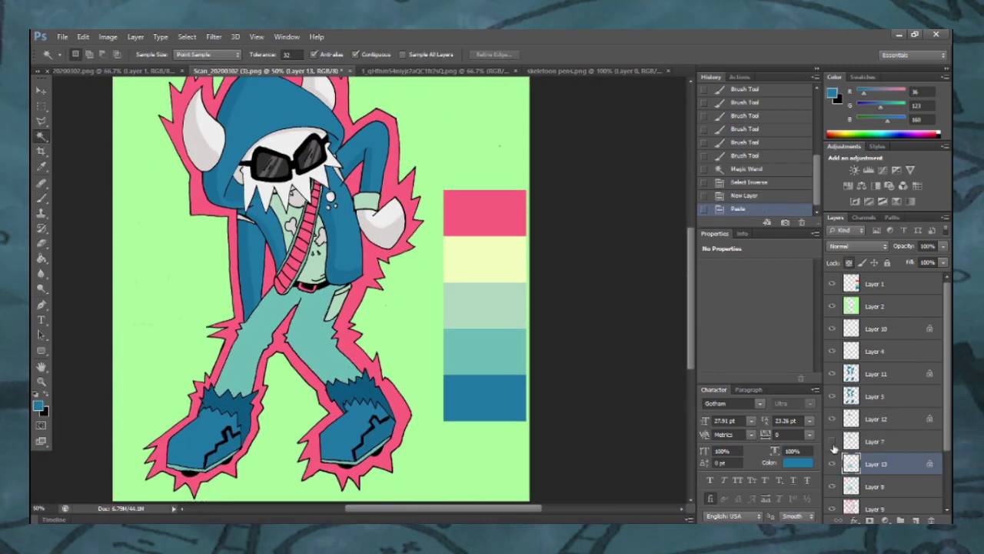
{"action": "left_click", "coordinate": [831, 486]}
{"action": "left_click", "coordinate": [832, 485]}
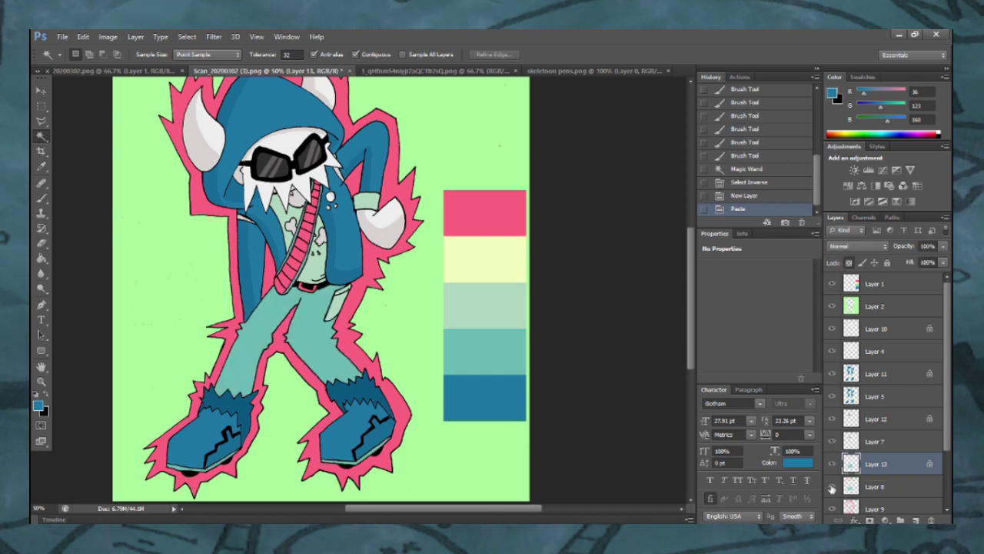
Step: Sample the trouser teal and darken the foreground color to RGB 96, 181, 166
{"action": "key", "text": "i"}
{"action": "left_click", "coordinate": [260, 319]}
{"action": "left_click", "coordinate": [39, 405]}
{"action": "left_click", "coordinate": [611, 222]}
{"action": "left_click", "coordinate": [805, 173]}
Step: Paint a dark teal shadow down the outer side of the trouser leg with the pocket on Layer 13
{"action": "key", "text": "ctrl+plus"}
{"action": "key", "text": "ctrl+plus"}
{"action": "key", "text": "ctrl+plus"}
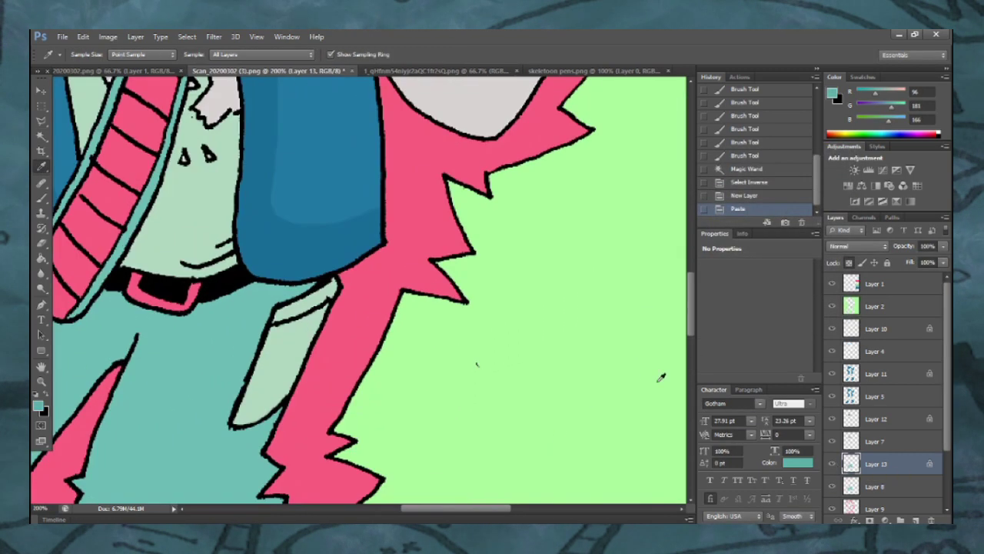
{"action": "key", "text": "ctrl+minus"}
{"action": "left_click_drag", "start_coordinate": [441, 509], "coordinate": [420, 509]}
{"action": "left_click", "coordinate": [42, 198]}
{"action": "left_click", "coordinate": [88, 56]}
{"action": "left_click", "coordinate": [301, 294]}
{"action": "left_click", "coordinate": [415, 294]}
{"action": "mouse_move", "coordinate": [409, 299]}
{"action": "left_mouse_down"}
{"action": "mouse_move", "coordinate": [387, 359]}
{"action": "mouse_move", "coordinate": [386, 401]}
{"action": "mouse_move", "coordinate": [402, 374]}
{"action": "left_mouse_up"}
{"action": "left_click_drag", "start_coordinate": [691, 319], "coordinate": [690, 318]}
Step: Paint the dark teal shadow along the inner side of the other trouser leg, using a smaller brush near the crotch
{"action": "scroll", "coordinate": [691, 317], "scroll_direction": "down", "scroll_amount": 3}
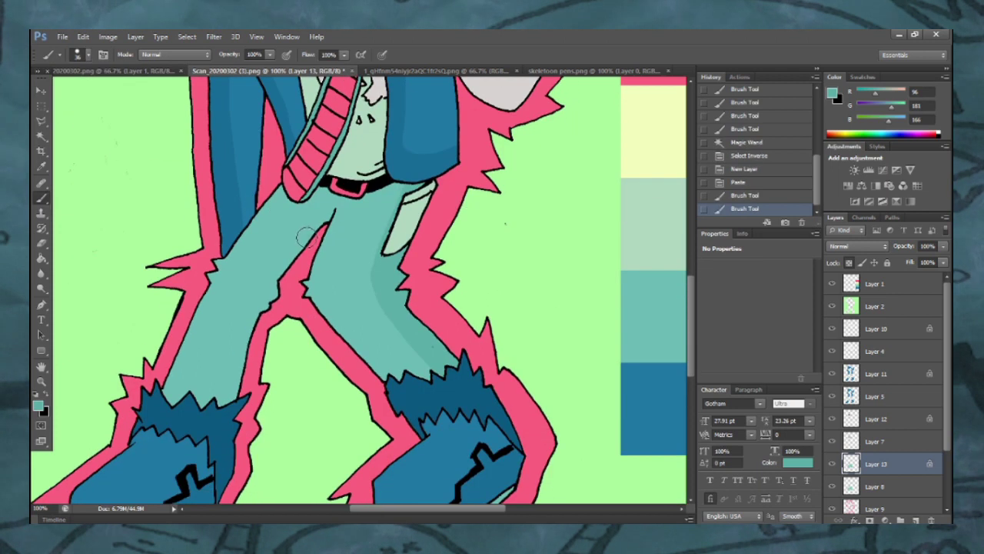
{"action": "left_click_drag", "start_coordinate": [261, 301], "coordinate": [306, 231]}
{"action": "left_click", "coordinate": [89, 55]}
{"action": "left_click_drag", "start_coordinate": [64, 93], "coordinate": [60, 92]}
{"action": "left_click", "coordinate": [309, 231]}
{"action": "mouse_move", "coordinate": [311, 223]}
{"action": "left_mouse_down"}
{"action": "mouse_move", "coordinate": [325, 216]}
{"action": "mouse_move", "coordinate": [320, 224]}
{"action": "left_mouse_up"}
{"action": "key", "text": "ctrl+minus"}
Step: Copy the pink shapes of Layer 9 onto a new layer above it and lock that layer's transparent pixels
{"action": "left_click", "coordinate": [883, 508]}
{"action": "left_click", "coordinate": [41, 137]}
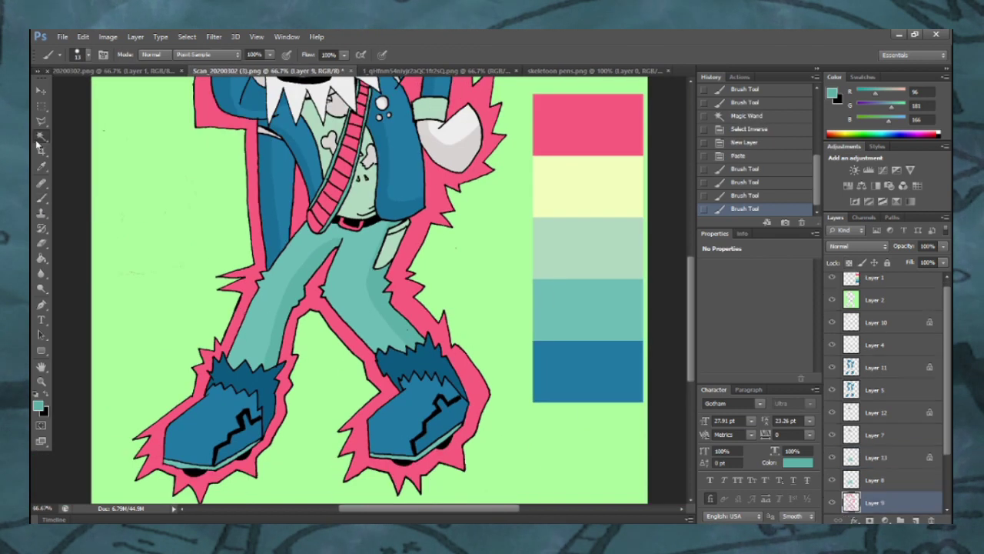
{"action": "left_click", "coordinate": [184, 190]}
{"action": "key", "text": "ctrl+shift+i"}
{"action": "key", "text": "ctrl+shift+alt+n"}
{"action": "key", "text": "ctrl+v"}
{"action": "key", "text": "slash"}
Step: Darken the sampled tie pink to RGB 242, 65, 112 and paint shadows along the tie on Layer 14
{"action": "left_click", "coordinate": [38, 405]}
{"action": "left_click", "coordinate": [346, 160]}
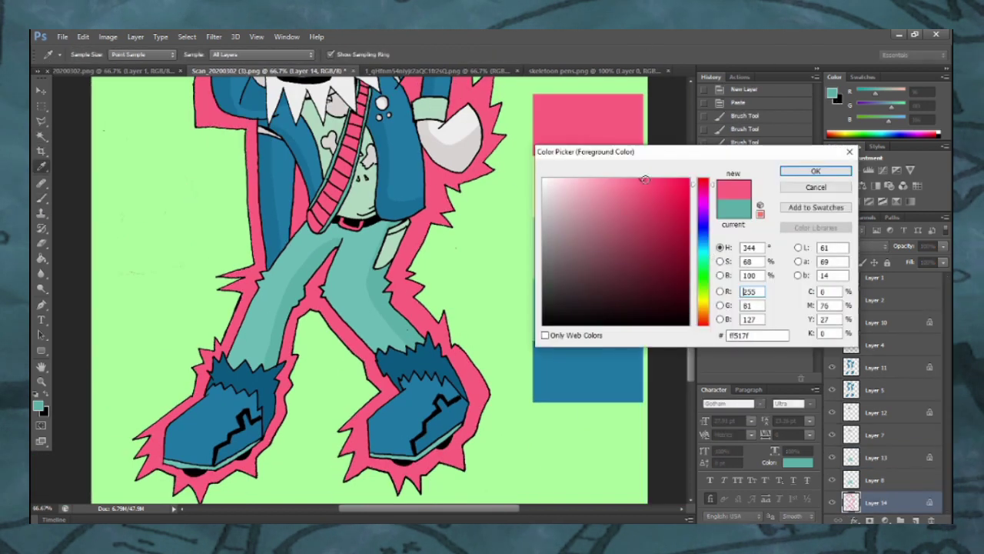
{"action": "left_click", "coordinate": [805, 173]}
{"action": "left_click_drag", "start_coordinate": [692, 289], "coordinate": [692, 252]}
{"action": "left_click", "coordinate": [41, 199]}
{"action": "left_click", "coordinate": [88, 54]}
{"action": "left_click_drag", "start_coordinate": [70, 93], "coordinate": [77, 93]}
{"action": "left_click", "coordinate": [318, 354]}
{"action": "left_click_drag", "start_coordinate": [356, 285], "coordinate": [310, 357]}
Step: Copy the pale green shapes of Layer 6 onto a new layer above it and lock that layer's transparent pixels
{"action": "left_click_drag", "start_coordinate": [691, 275], "coordinate": [692, 297]}
{"action": "left_click_drag", "start_coordinate": [948, 430], "coordinate": [947, 481]}
{"action": "left_click", "coordinate": [877, 470]}
{"action": "left_click", "coordinate": [42, 137]}
{"action": "left_click", "coordinate": [137, 203]}
{"action": "key", "text": "ctrl+shift+i"}
{"action": "left_click", "coordinate": [915, 521]}
{"action": "key", "text": "ctrl+v"}
{"action": "left_click", "coordinate": [849, 263]}
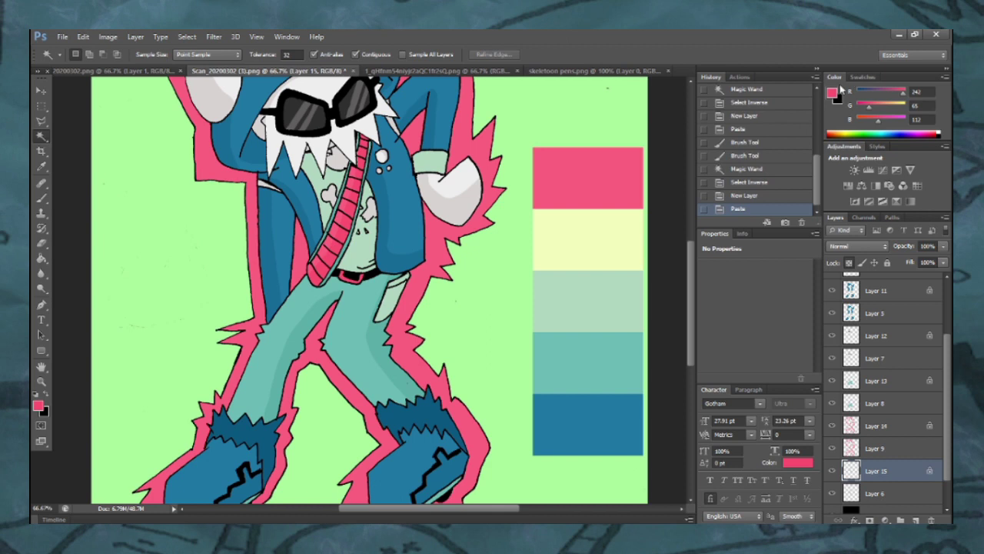
Step: Set the foreground color to RGB 160, 207, 175 and paint shadows on the cuff, shirt and pocket on Layer 15
{"action": "left_click", "coordinate": [832, 93]}
{"action": "left_click", "coordinate": [576, 206]}
{"action": "left_click", "coordinate": [813, 172]}
{"action": "left_click", "coordinate": [42, 198]}
{"action": "left_click_drag", "start_coordinate": [422, 186], "coordinate": [419, 181]}
{"action": "left_click", "coordinate": [361, 257]}
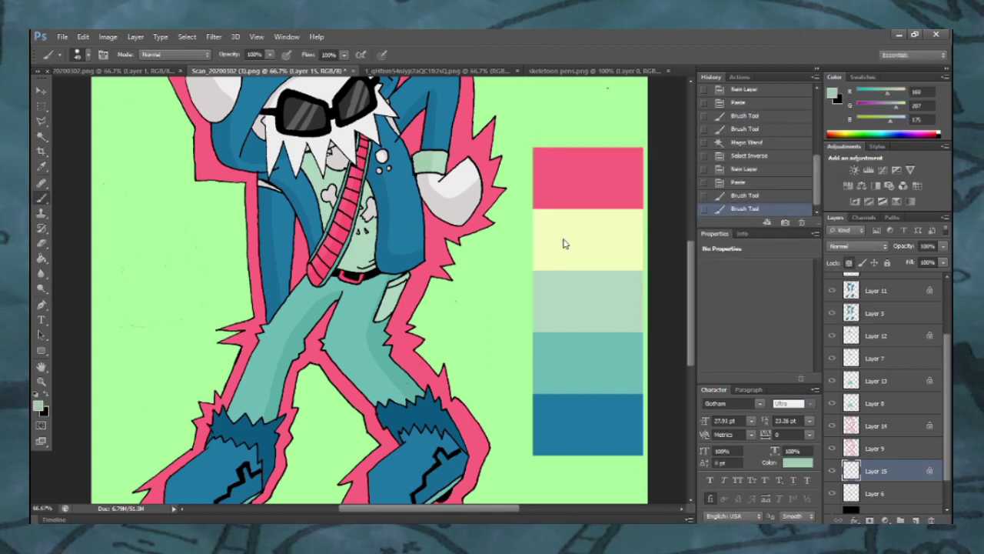
{"action": "key", "text": "ctrl+z"}
{"action": "left_click", "coordinate": [335, 180]}
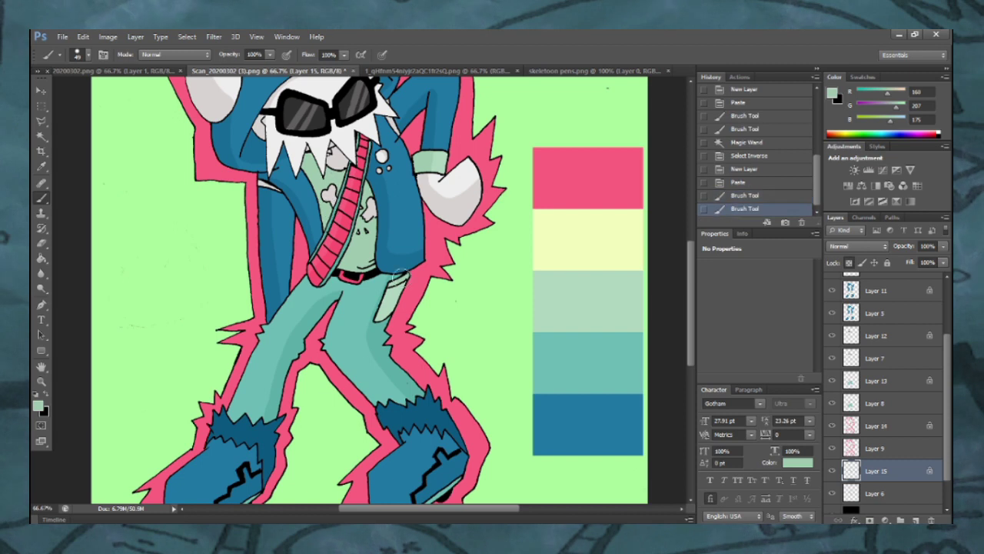
{"action": "left_click_drag", "start_coordinate": [402, 278], "coordinate": [386, 314]}
{"action": "key", "text": "ctrl+minus"}
{"action": "key", "text": "ctrl+minus"}
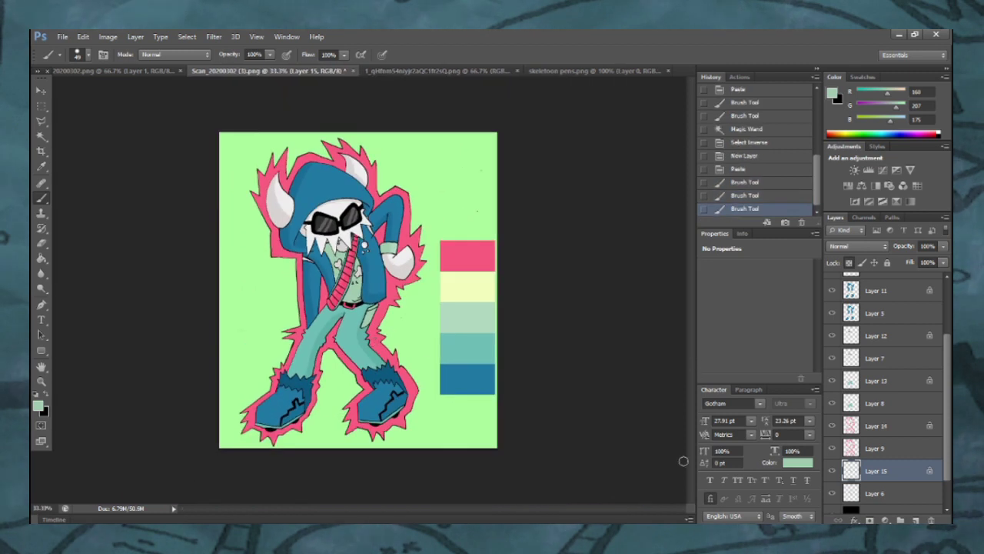
Step: Try filling the black line art on Layer 3 with the palette pink, RGB 255, 81, 127
{"action": "scroll", "coordinate": [950, 348], "scroll_direction": "down", "scroll_amount": 2}
{"action": "left_click", "coordinate": [833, 480]}
{"action": "left_click", "coordinate": [878, 503]}
{"action": "left_click", "coordinate": [833, 93]}
{"action": "left_click", "coordinate": [471, 257]}
{"action": "left_click", "coordinate": [848, 174]}
{"action": "key", "text": "g"}
{"action": "left_click", "coordinate": [377, 199]}
{"action": "key", "text": "ctrl+plus"}
{"action": "key", "text": "ctrl+plus"}
{"action": "key", "text": "ctrl+plus"}
{"action": "key", "text": "ctrl+minus"}
{"action": "key", "text": "ctrl+minus"}
{"action": "key", "text": "ctrl+minus"}
{"action": "key", "text": "ctrl+plus"}
{"action": "key", "text": "ctrl+plus"}
{"action": "key", "text": "ctrl+plus"}
{"action": "key", "text": "ctrl+plus"}
{"action": "key", "text": "ctrl+minus"}
{"action": "key", "text": "ctrl+minus"}
{"action": "key", "text": "ctrl+minus"}
{"action": "key", "text": "ctrl+minus"}
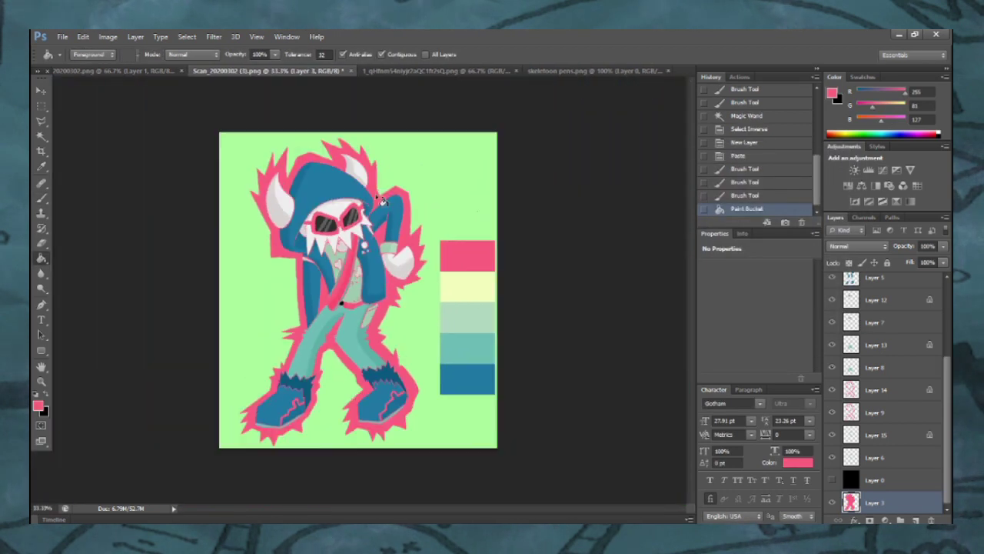
Step: Set the foreground color to black and fill the line art on Layer 3 with it
{"action": "left_click", "coordinate": [835, 93]}
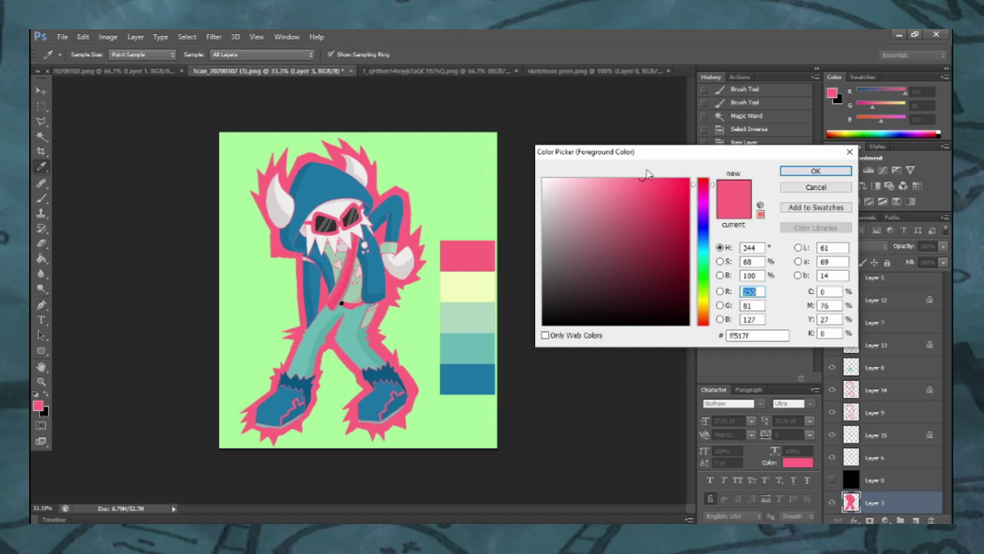
{"action": "left_click", "coordinate": [703, 230]}
{"action": "left_click_drag", "start_coordinate": [542, 248], "coordinate": [539, 329]}
{"action": "left_click", "coordinate": [815, 171]}
{"action": "left_click", "coordinate": [409, 204]}
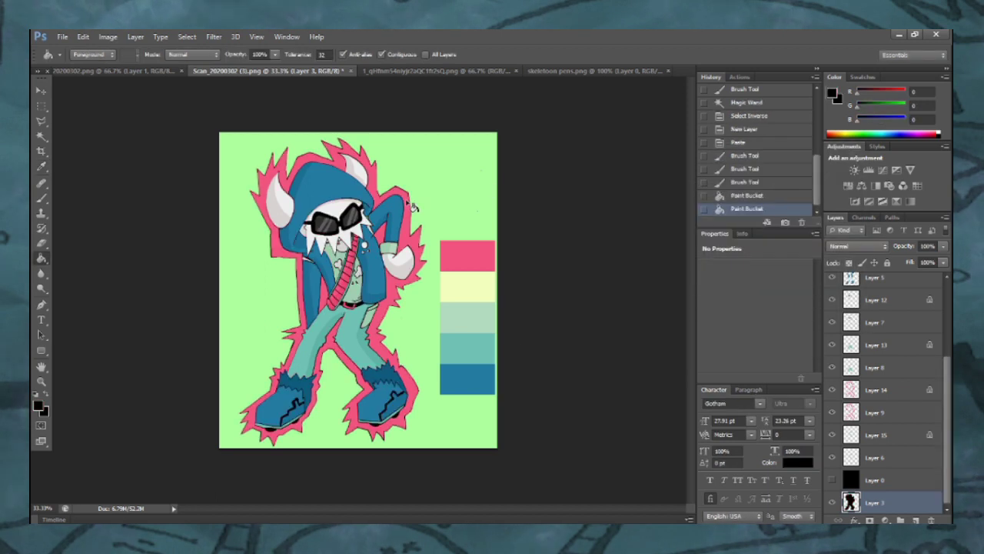
Step: Erase the black outline outside the pink border beside the jacket and raised fist on Layer 3 with a 32 px eraser
{"action": "key", "text": "b"}
{"action": "key", "text": "ctrl+plus"}
{"action": "key", "text": "ctrl+plus"}
{"action": "key", "text": "ctrl+plus"}
{"action": "left_click", "coordinate": [88, 55]}
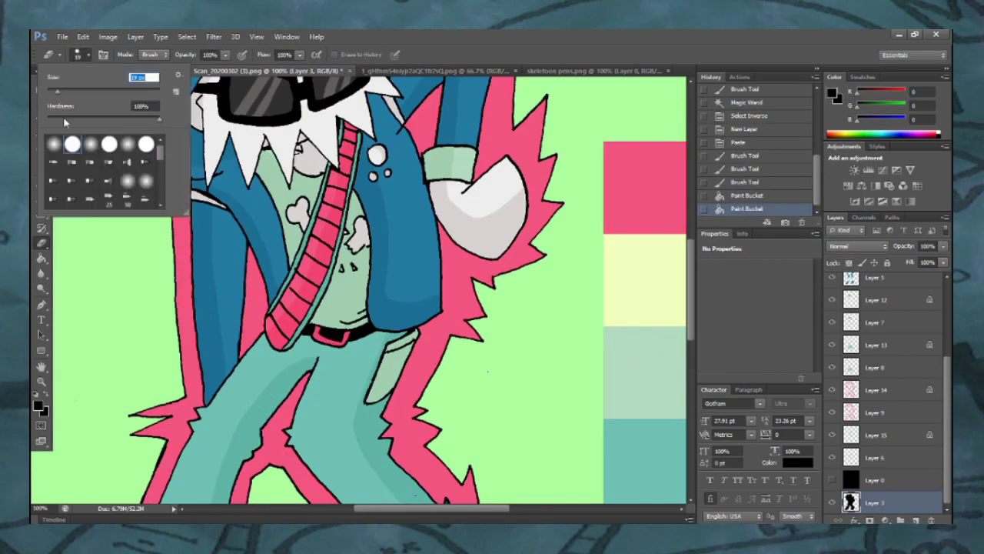
{"action": "left_click_drag", "start_coordinate": [468, 279], "coordinate": [481, 302]}
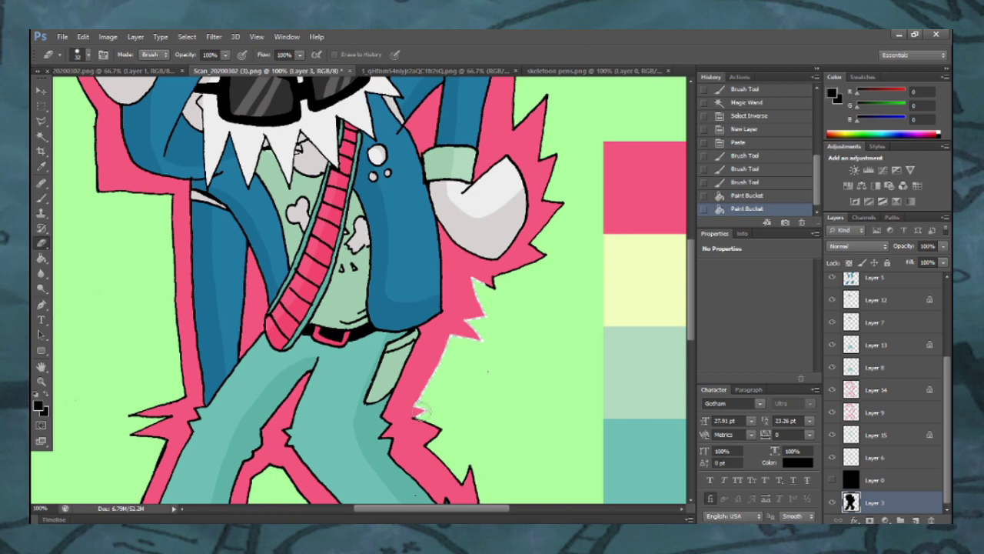
{"action": "left_click", "coordinate": [462, 472]}
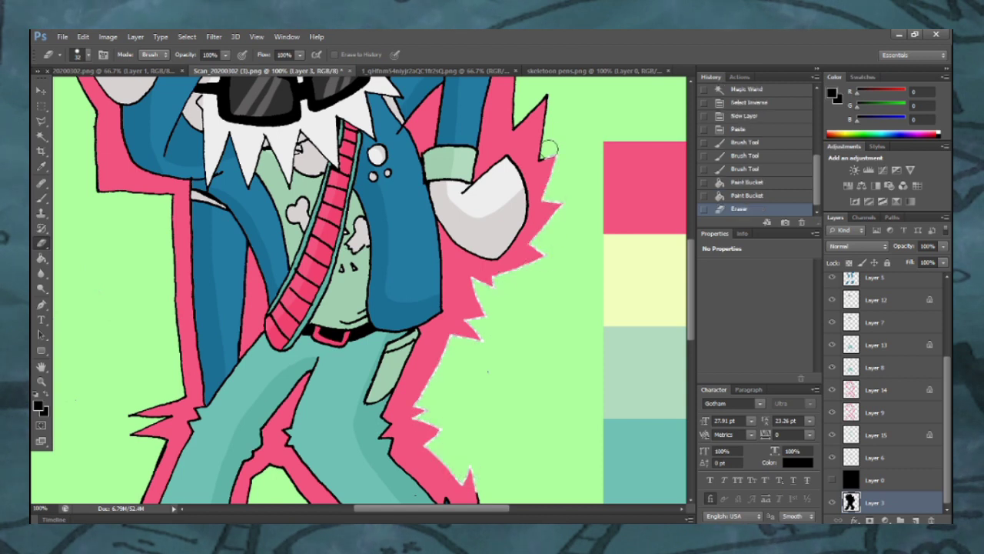
{"action": "left_click_drag", "start_coordinate": [512, 125], "coordinate": [515, 83]}
Step: Erase the black outer outline of the pink border around the hood, horns and far shoulder
{"action": "scroll", "coordinate": [514, 82], "scroll_direction": "up", "scroll_amount": 5}
{"action": "left_click_drag", "start_coordinate": [252, 95], "coordinate": [261, 96]}
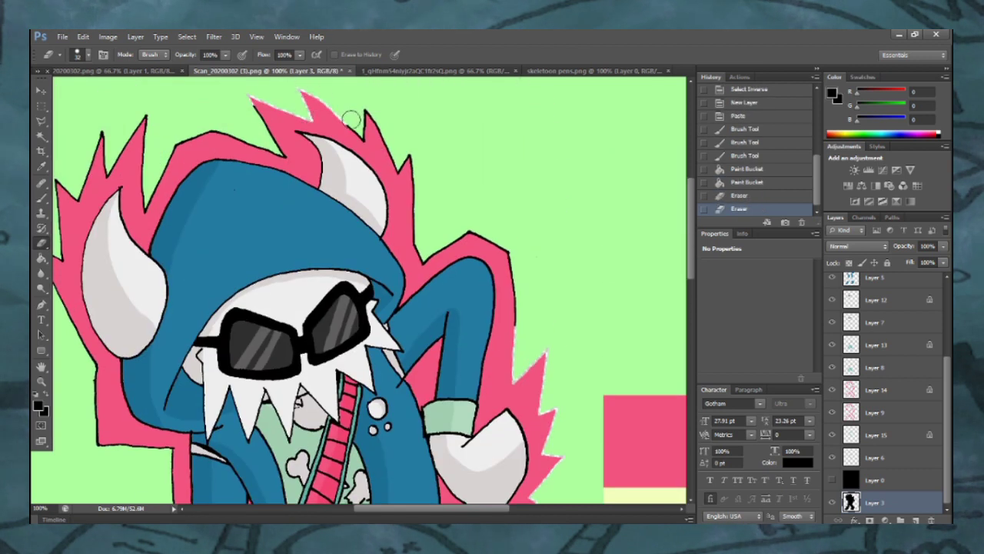
{"action": "left_click_drag", "start_coordinate": [250, 103], "coordinate": [282, 150]}
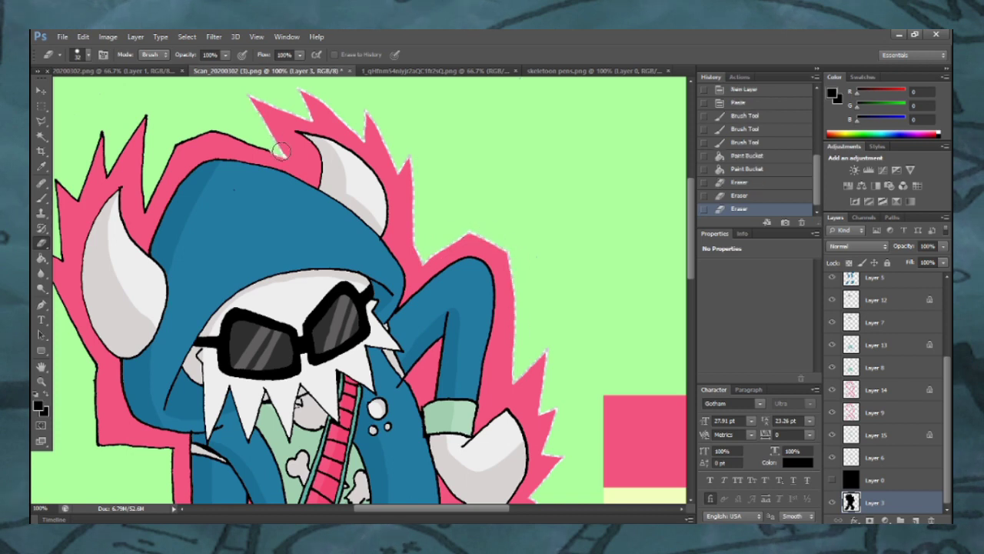
{"action": "left_click_drag", "start_coordinate": [60, 186], "coordinate": [58, 290]}
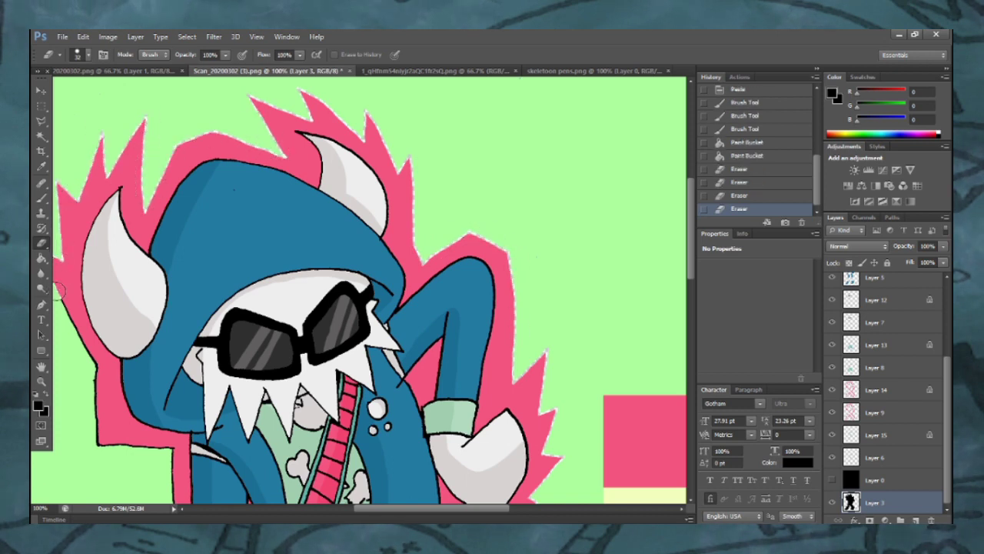
{"action": "mouse_move", "coordinate": [120, 444]}
{"action": "left_mouse_down"}
{"action": "mouse_move", "coordinate": [166, 452]}
{"action": "mouse_move", "coordinate": [172, 504]}
{"action": "left_mouse_up"}
{"action": "left_click_drag", "start_coordinate": [375, 509], "coordinate": [361, 509]}
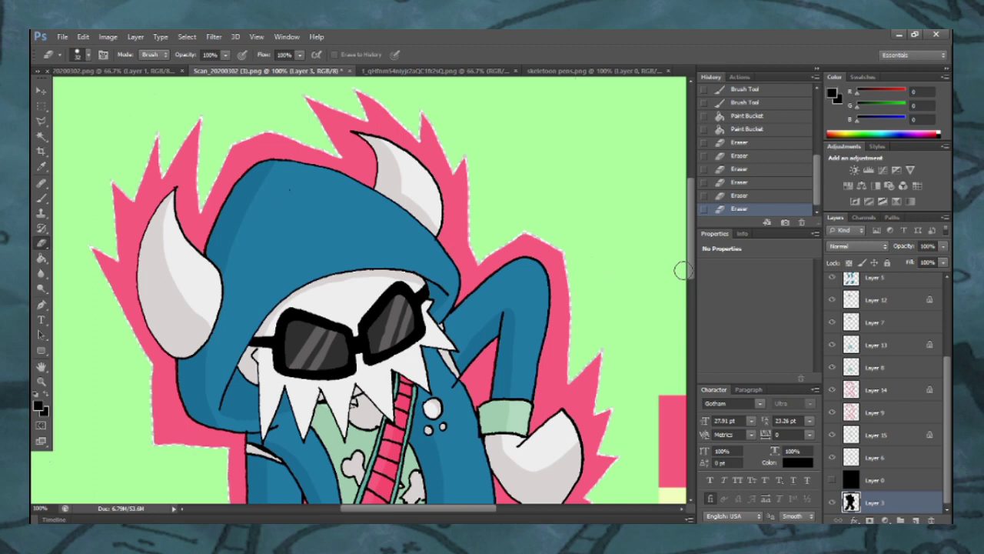
Step: Erase the black outer outline of the pink border around the hanging arm, legs and boots
{"action": "scroll", "coordinate": [269, 159], "scroll_direction": "down", "scroll_amount": 5}
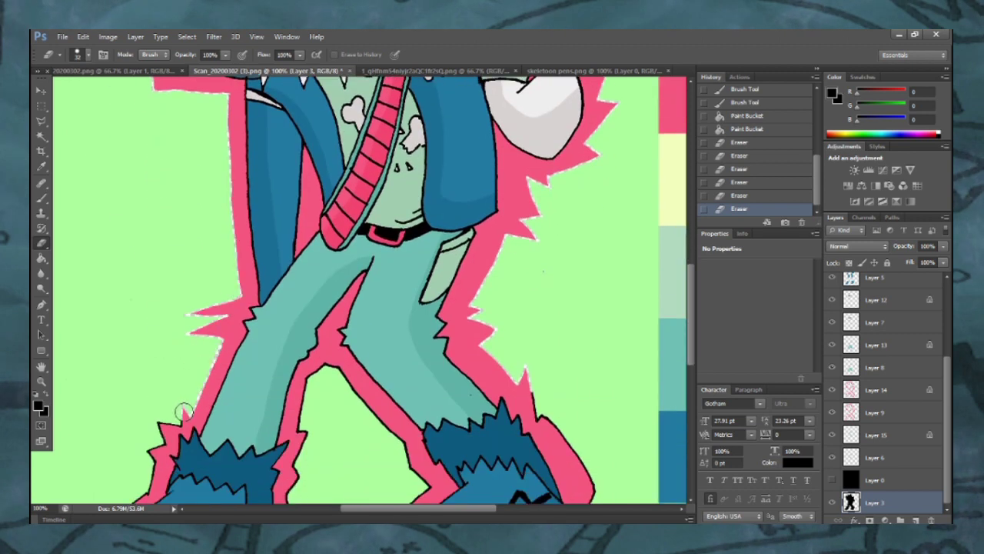
{"action": "scroll", "coordinate": [589, 360], "scroll_direction": "down", "scroll_amount": 2}
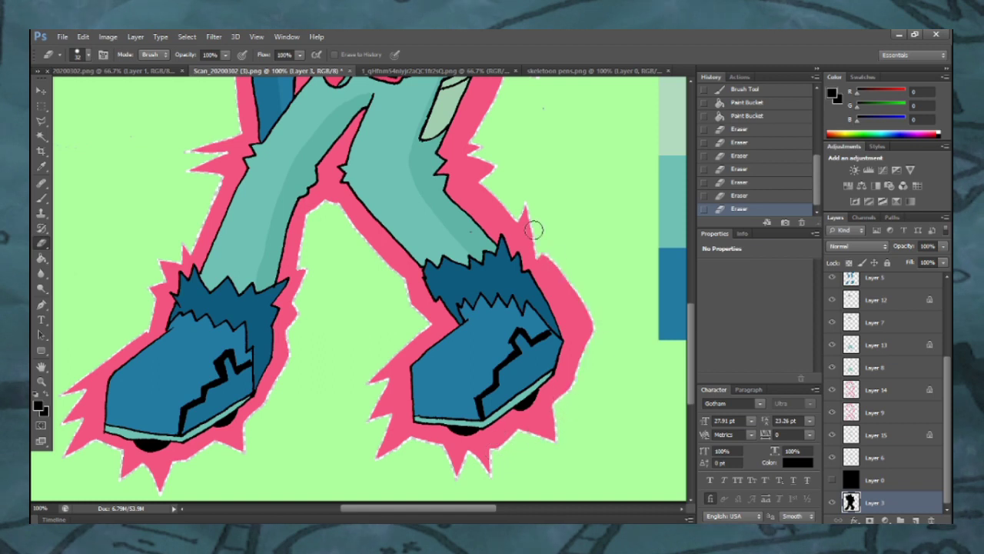
{"action": "left_click_drag", "start_coordinate": [540, 254], "coordinate": [532, 227]}
Step: Delete the hidden black Layer 0
{"action": "key", "text": "ctrl+minus"}
{"action": "key", "text": "ctrl+minus"}
{"action": "key", "text": "ctrl+minus"}
{"action": "left_click", "coordinate": [41, 135]}
{"action": "left_click", "coordinate": [832, 479]}
{"action": "left_click", "coordinate": [832, 480]}
{"action": "right_click", "coordinate": [873, 480]}
{"action": "left_click", "coordinate": [807, 87]}
Step: Merge all visible character layers into Layer 10 with Layer 1 and Layer 2 hidden, and show those two again
{"action": "left_click", "coordinate": [832, 502]}
{"action": "left_click", "coordinate": [830, 461]}
{"action": "scroll", "coordinate": [950, 405], "scroll_direction": "up", "scroll_amount": 5}
{"action": "left_click", "coordinate": [832, 306]}
{"action": "left_click", "coordinate": [834, 307]}
{"action": "mouse_move", "coordinate": [947, 354]}
{"action": "left_mouse_down"}
{"action": "mouse_move", "coordinate": [947, 423]}
{"action": "mouse_move", "coordinate": [947, 358]}
{"action": "left_mouse_up"}
{"action": "left_click", "coordinate": [832, 502]}
{"action": "left_click", "coordinate": [834, 307]}
{"action": "left_click", "coordinate": [834, 284]}
{"action": "right_click", "coordinate": [898, 328]}
{"action": "left_click", "coordinate": [807, 363]}
{"action": "left_click", "coordinate": [833, 306]}
{"action": "left_click", "coordinate": [832, 285]}
Step: Add an outside Stroke effect in the palette pink to Layer 10 and hide Layer 2
{"action": "double_click", "coordinate": [936, 336]}
{"action": "left_click", "coordinate": [590, 223]}
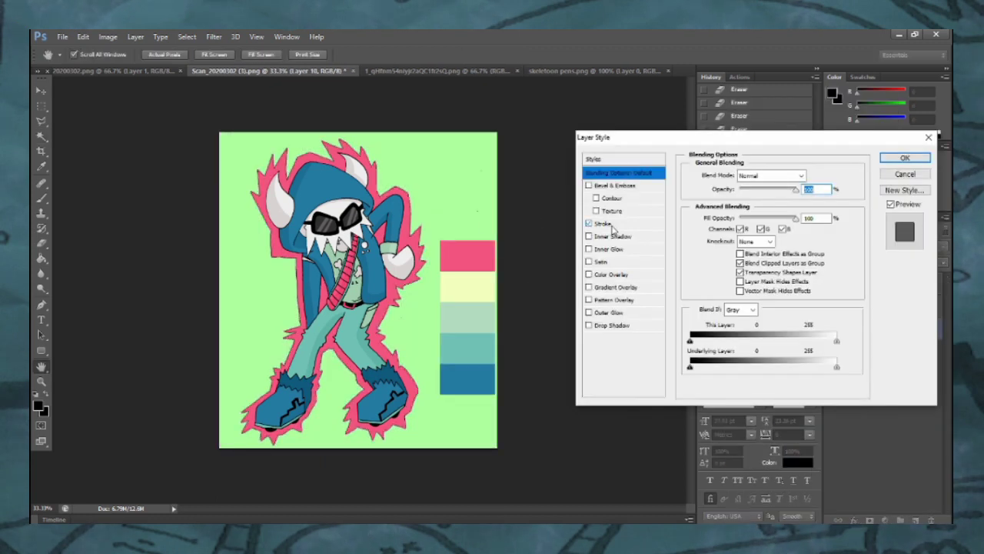
{"action": "left_click", "coordinate": [610, 225]}
{"action": "left_click", "coordinate": [714, 255]}
{"action": "left_click", "coordinate": [469, 257]}
{"action": "left_click", "coordinate": [816, 171]}
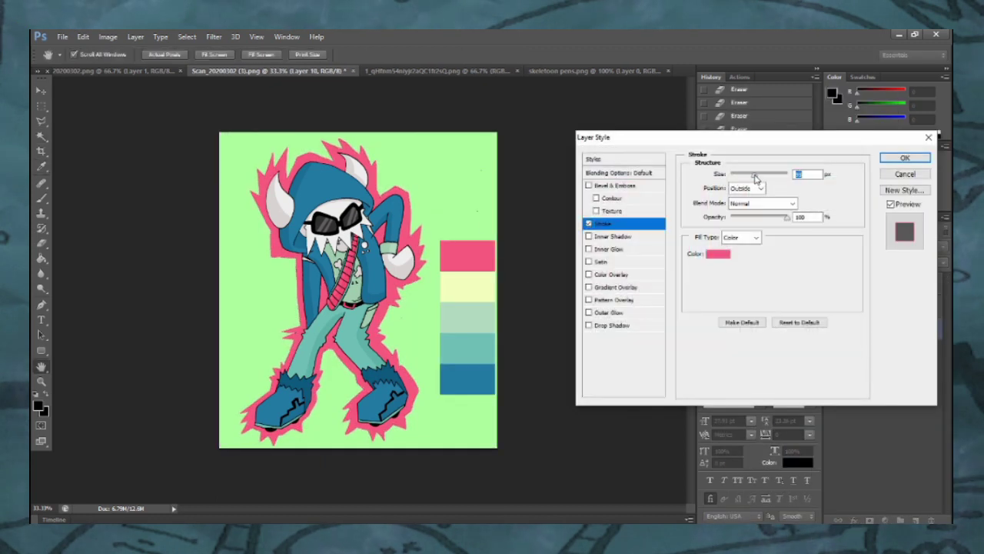
{"action": "left_click", "coordinate": [905, 158]}
{"action": "left_click", "coordinate": [832, 306]}
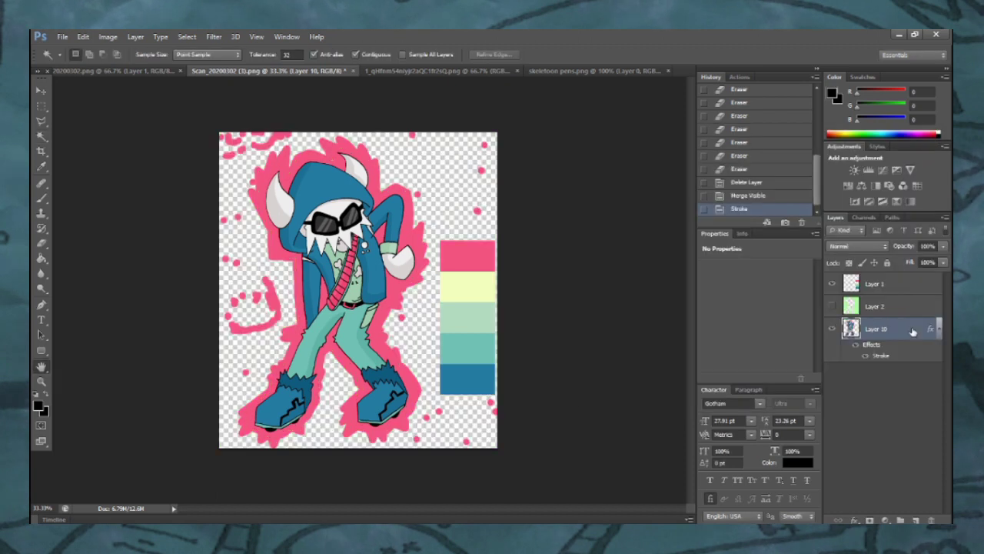
Step: Try a smaller Stroke size on Layer 10's pink outline
{"action": "double_click", "coordinate": [880, 355]}
{"action": "left_click_drag", "start_coordinate": [741, 176], "coordinate": [732, 178]}
{"action": "key", "text": "ctrl+plus"}
{"action": "key", "text": "ctrl+plus"}
{"action": "key", "text": "ctrl+plus"}
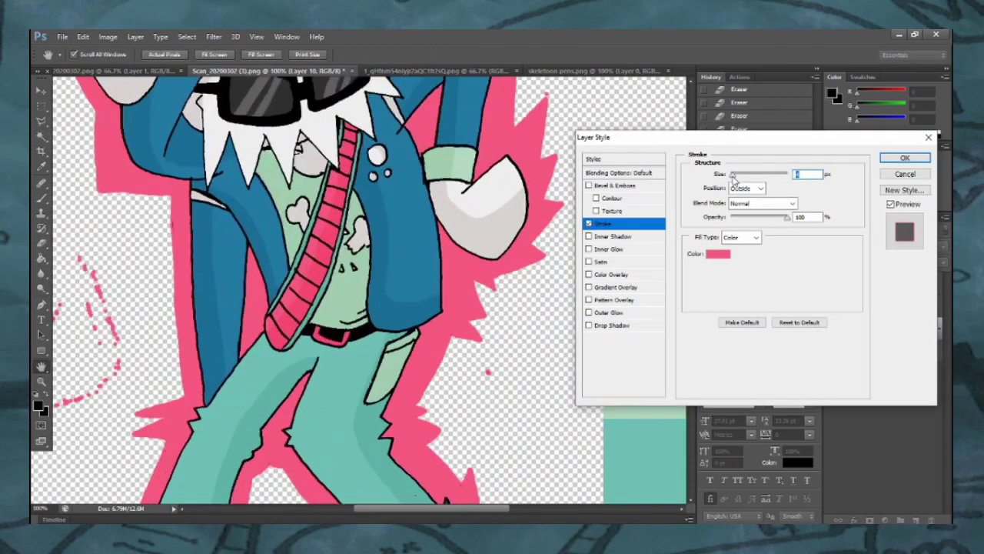
{"action": "key", "text": "ctrl+minus"}
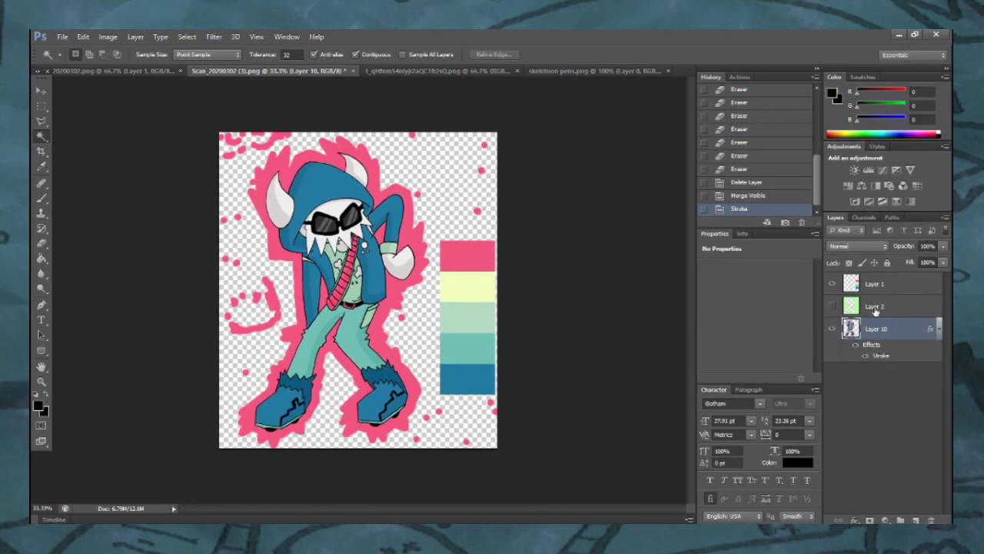
Step: Undo the Stroke effect on Layer 10 and delete the green Layer 2
{"action": "key", "text": "ctrl+z"}
{"action": "left_click", "coordinate": [832, 306]}
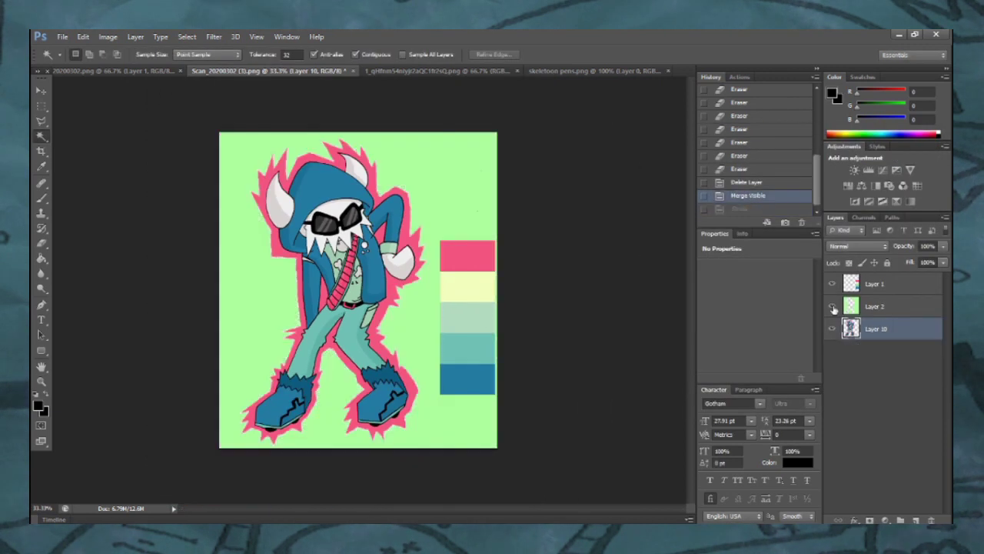
{"action": "left_click", "coordinate": [833, 307]}
{"action": "right_click", "coordinate": [896, 312]}
{"action": "left_click", "coordinate": [774, 141]}
Step: Move the character on Layer 10 lower in the canvas, clear of the color palette
{"action": "left_click", "coordinate": [42, 90]}
{"action": "left_click_drag", "start_coordinate": [368, 292], "coordinate": [421, 297]}
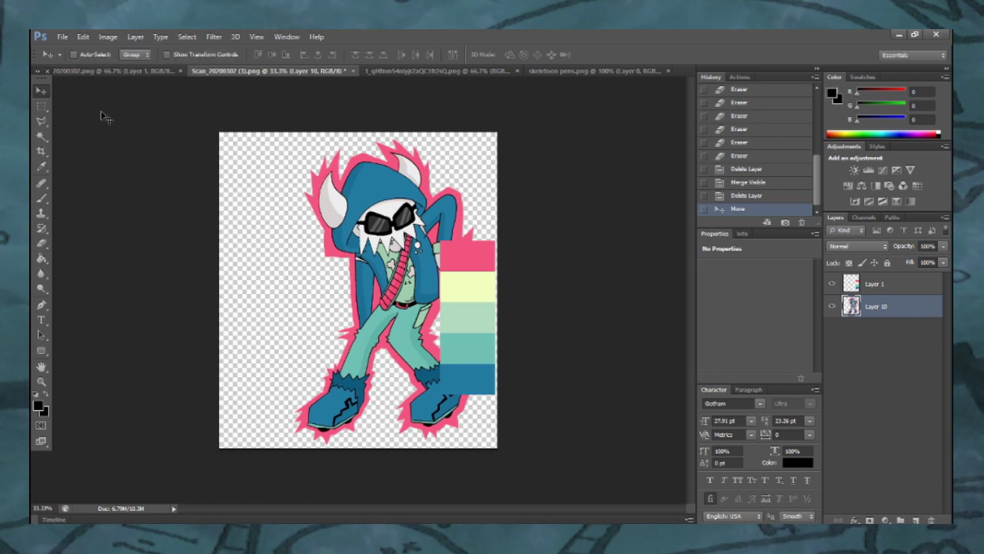
{"action": "left_click", "coordinate": [130, 70]}
{"action": "left_click", "coordinate": [216, 70]}
{"action": "left_click_drag", "start_coordinate": [338, 192], "coordinate": [265, 231]}
Step: Create a new square document from the Default Photoshop Size preset with the height set to 7
{"action": "left_click", "coordinate": [63, 36]}
{"action": "left_click", "coordinate": [71, 46]}
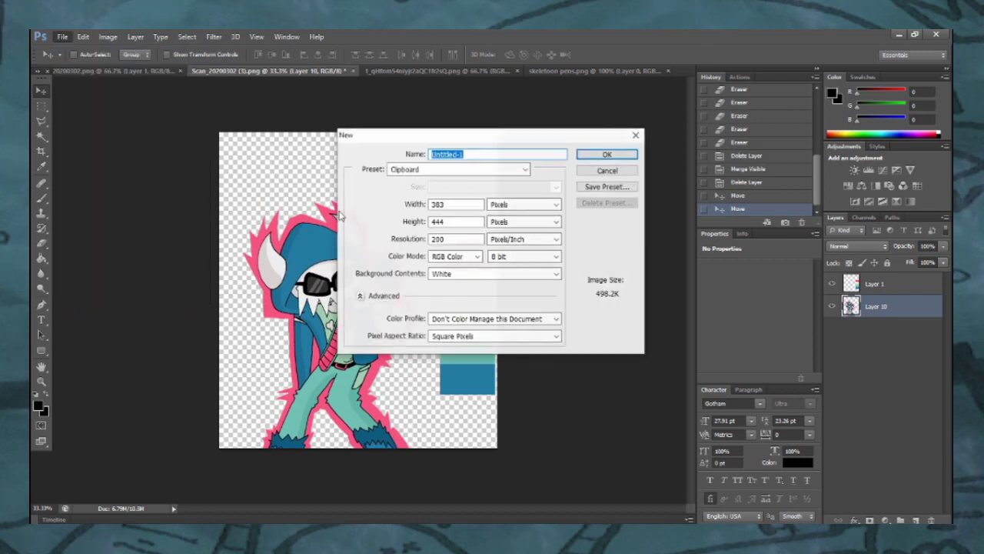
{"action": "left_click", "coordinate": [525, 170]}
{"action": "left_click", "coordinate": [462, 228]}
{"action": "left_click", "coordinate": [482, 169]}
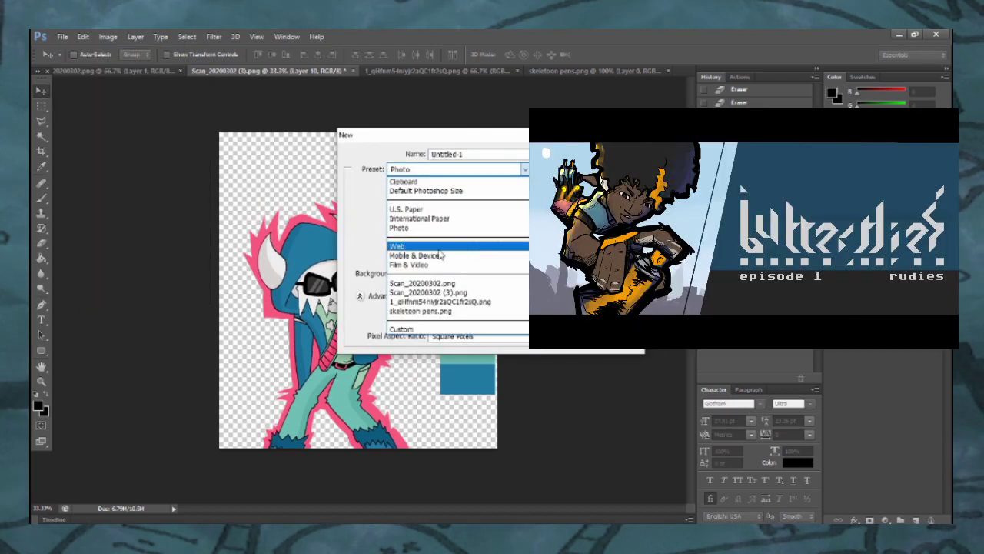
{"action": "left_click", "coordinate": [466, 182]}
{"action": "left_click", "coordinate": [468, 170]}
{"action": "left_click", "coordinate": [470, 191]}
{"action": "left_click", "coordinate": [448, 205]}
{"action": "double_click", "coordinate": [447, 222]}
{"action": "type", "text": "7"}
{"action": "left_click", "coordinate": [605, 157]}
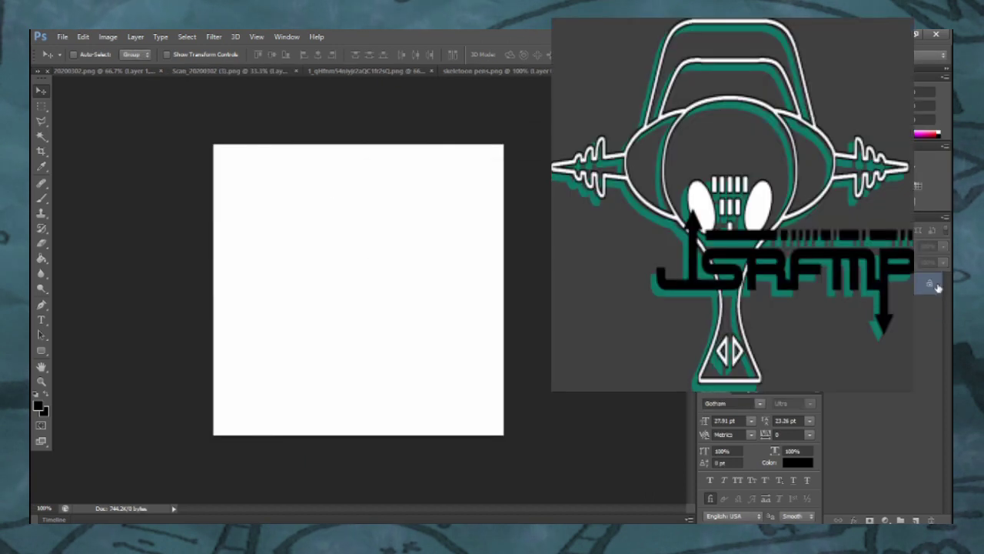
Step: Copy the character from Scan_20200302 (3).png using an inverted Magic Wand selection of the empty area, and paste it into Untitled-1
{"action": "left_click", "coordinate": [220, 70]}
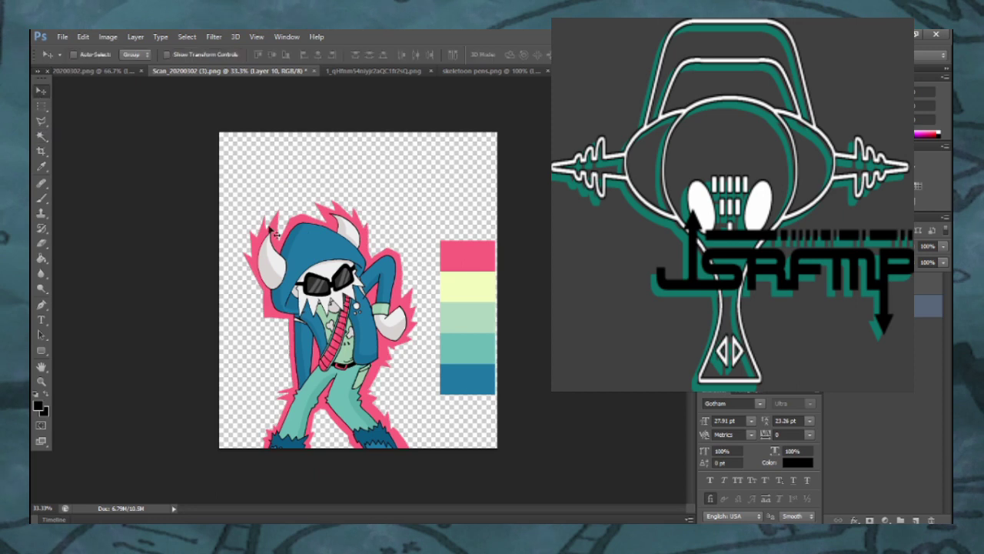
{"action": "left_click", "coordinate": [41, 136]}
{"action": "left_click", "coordinate": [256, 146]}
{"action": "key", "text": "ctrl+shift+i"}
{"action": "key", "text": "ctrl+c"}
{"action": "left_click", "coordinate": [577, 71]}
{"action": "key", "text": "ctrl+v"}
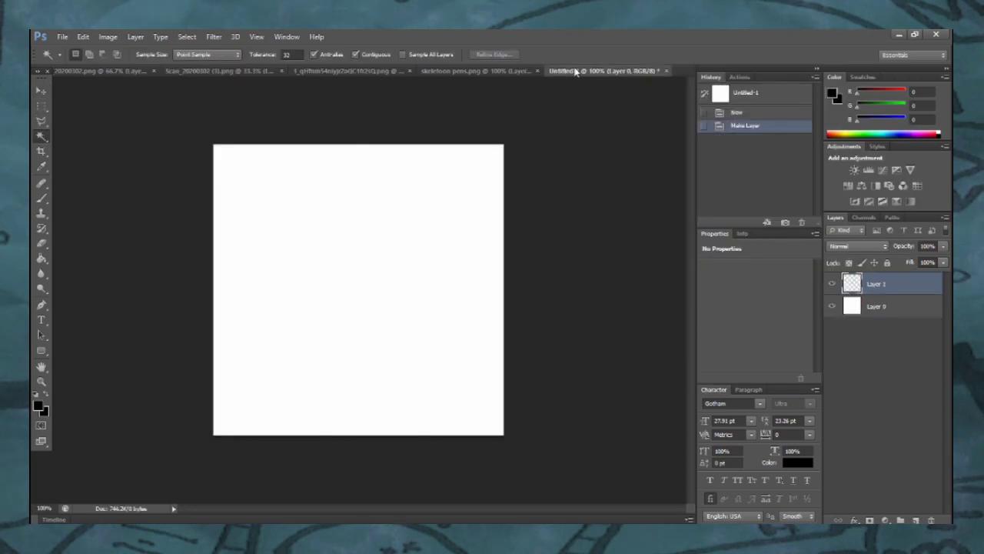
Step: Scale the pasted character to about 38.5% and place it on the left half of the white canvas
{"action": "left_click", "coordinate": [77, 36]}
{"action": "left_click", "coordinate": [107, 250]}
{"action": "scroll", "coordinate": [329, 216], "scroll_direction": "down", "scroll_amount": 4}
{"action": "left_click_drag", "start_coordinate": [323, 254], "coordinate": [347, 252]}
{"action": "scroll", "coordinate": [344, 271], "scroll_direction": "up", "scroll_amount": 5}
{"action": "scroll", "coordinate": [345, 271], "scroll_direction": "down", "scroll_amount": 1}
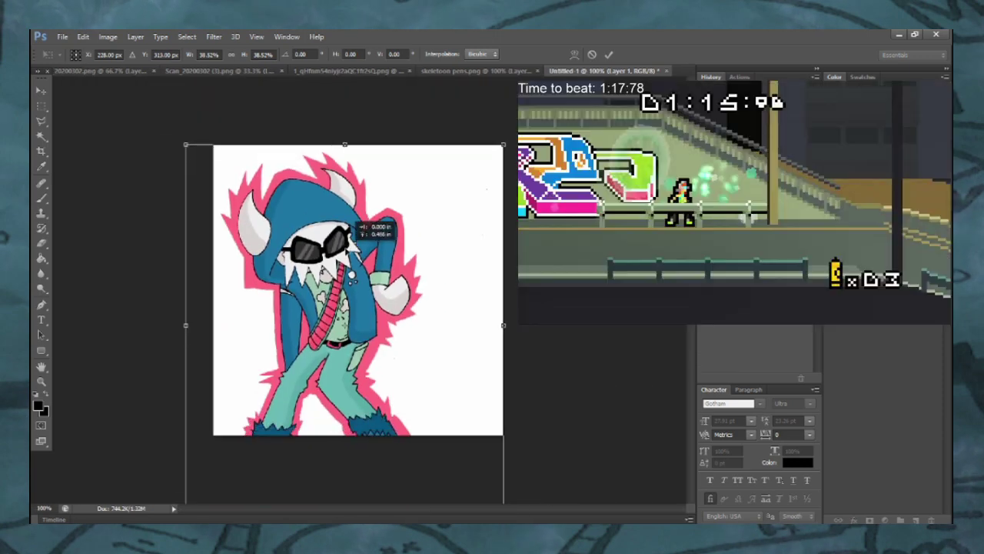
{"action": "left_click", "coordinate": [609, 54]}
Step: Merge the visible layers of 20200302.png and delete the two leftover layers, keeping only Layer 1
{"action": "left_click", "coordinate": [103, 71]}
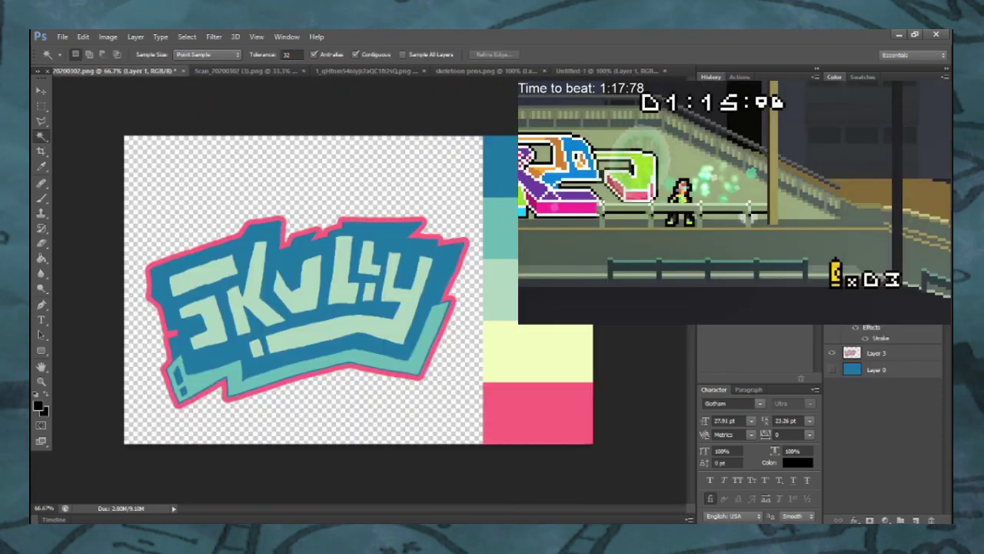
{"action": "right_click", "coordinate": [881, 353]}
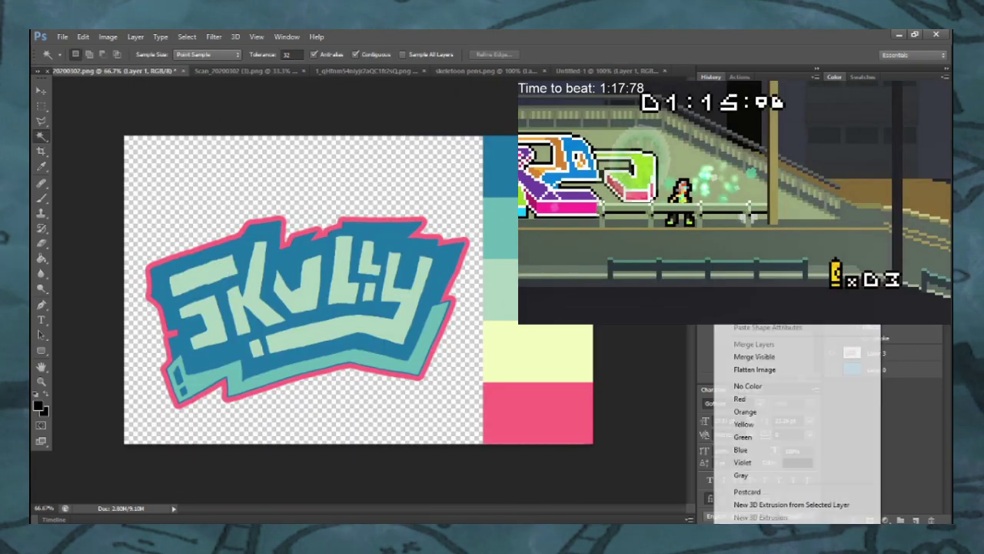
{"action": "left_click", "coordinate": [785, 350]}
{"action": "right_click", "coordinate": [877, 298]}
{"action": "left_click", "coordinate": [784, 140]}
{"action": "right_click", "coordinate": [882, 298]}
{"action": "left_click", "coordinate": [789, 140]}
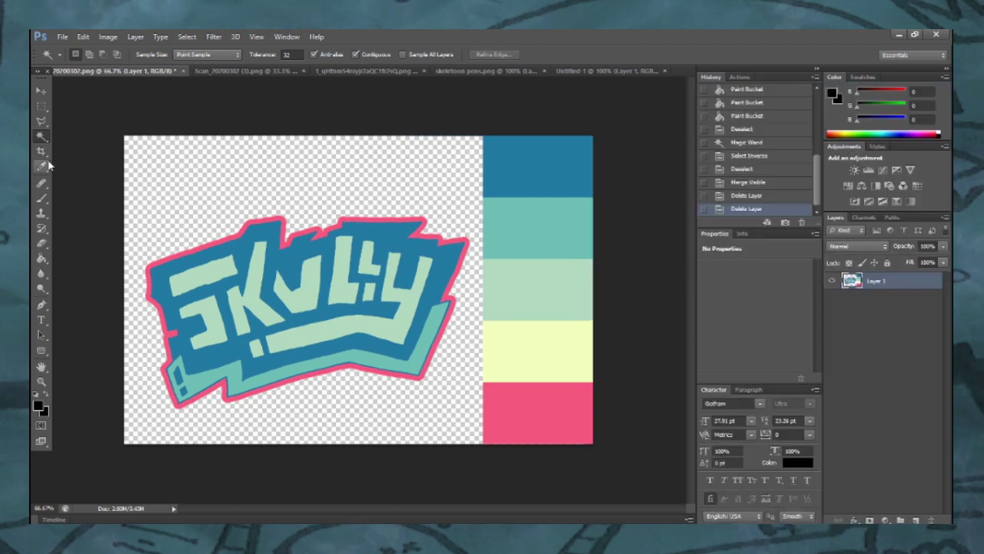
Step: Crop the lettering document to the area without the color palette and deselect
{"action": "left_click", "coordinate": [43, 108]}
{"action": "left_click_drag", "start_coordinate": [481, 121], "coordinate": [34, 468]}
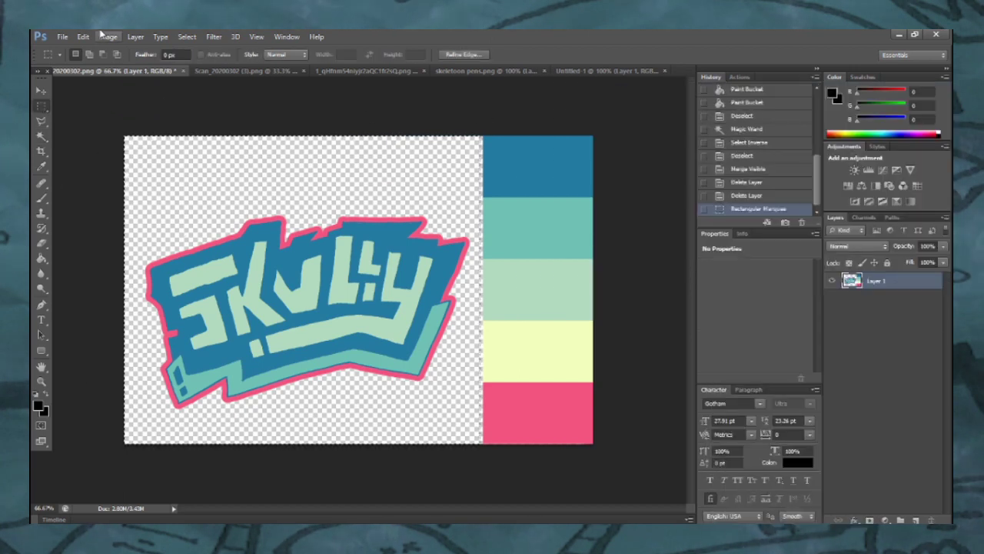
{"action": "left_click", "coordinate": [106, 36]}
{"action": "left_click", "coordinate": [123, 162]}
{"action": "left_click", "coordinate": [246, 179]}
Step: Isolate the SKULLY lettering with an inverted Magic Wand selection and paste a copy into Untitled-1
{"action": "left_click", "coordinate": [43, 137]}
{"action": "left_click", "coordinate": [272, 198]}
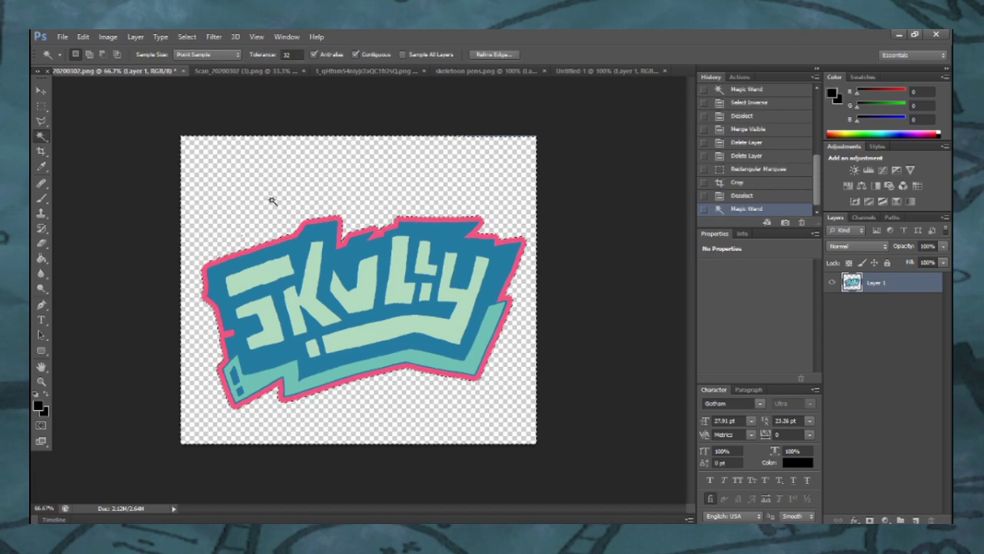
{"action": "key", "text": "ctrl+shift+i"}
{"action": "left_click", "coordinate": [575, 74]}
{"action": "key", "text": "ctrl+v"}
Step: Scale down the pasted SKULLY lettering and place it beside the character's legs in the lower right of the canvas
{"action": "left_click", "coordinate": [83, 37]}
{"action": "left_click", "coordinate": [112, 250]}
{"action": "left_click_drag", "start_coordinate": [235, 270], "coordinate": [394, 334]}
{"action": "left_click", "coordinate": [608, 55]}
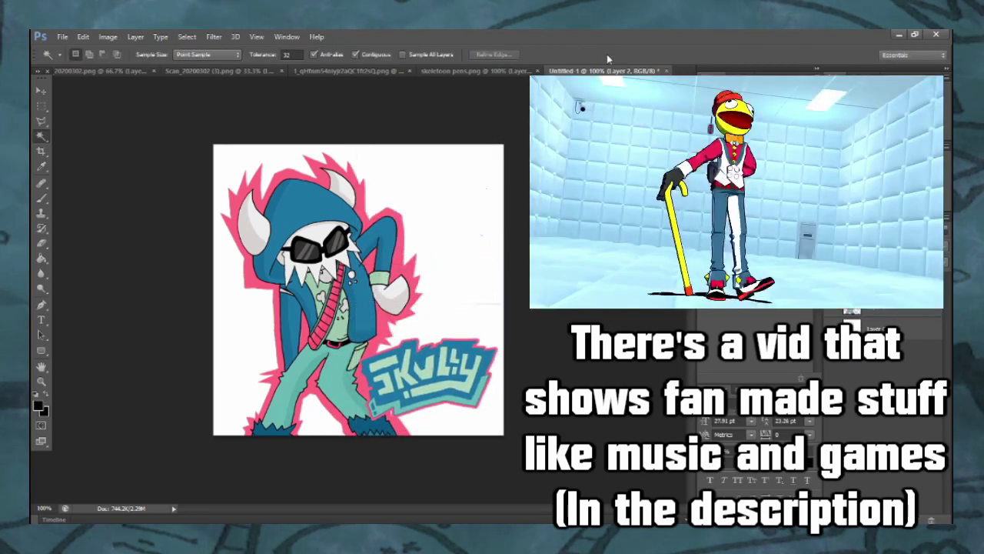
Step: Try Gradient Overlay, Pattern Overlay and Outer Glow effects on the SKULLY lettering layer
{"action": "double_click", "coordinate": [908, 291]}
{"action": "left_click", "coordinate": [589, 288]}
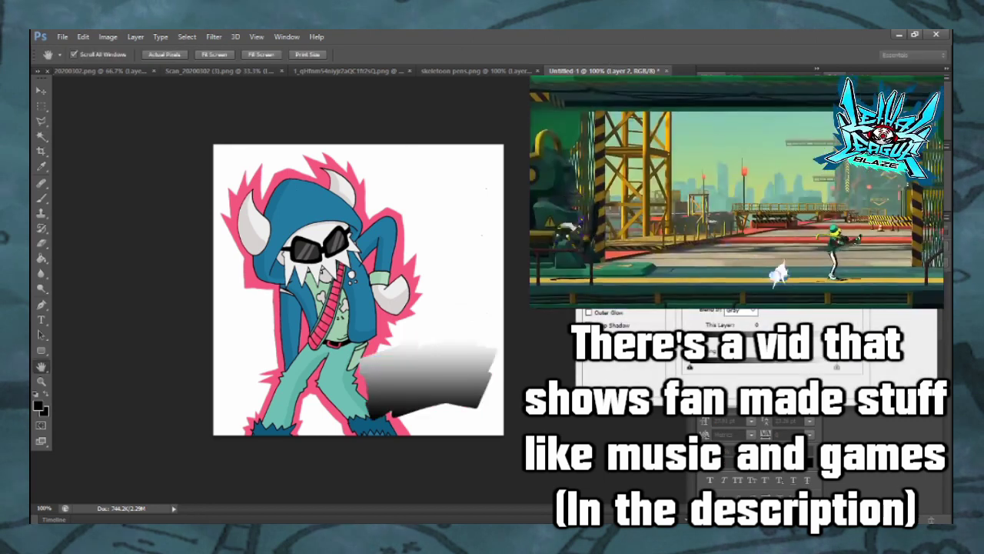
{"action": "left_click", "coordinate": [589, 287]}
{"action": "left_click", "coordinate": [589, 300]}
{"action": "left_click", "coordinate": [589, 299]}
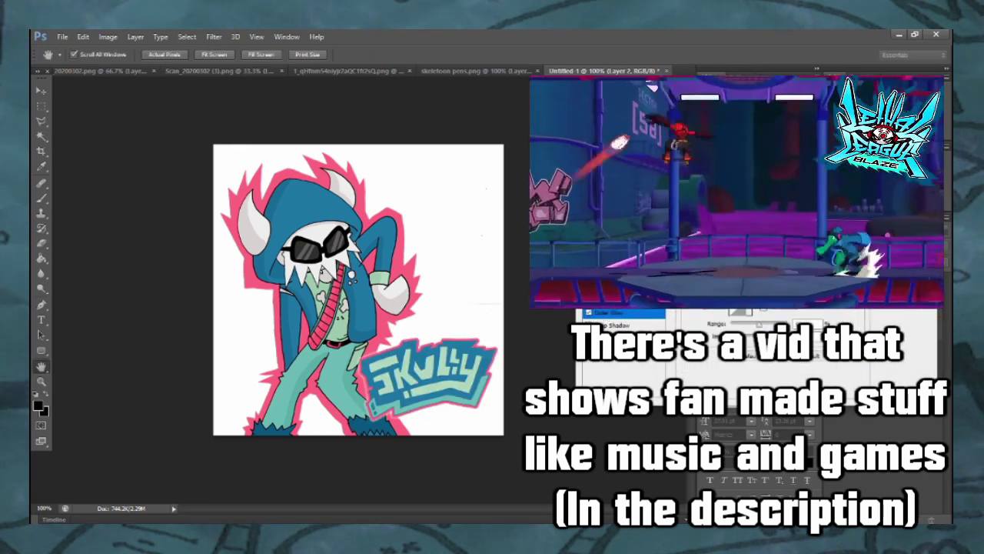
{"action": "key", "text": "ctrl+plus"}
{"action": "key", "text": "ctrl+plus"}
{"action": "key", "text": "ctrl+minus"}
{"action": "key", "text": "ctrl+minus"}
{"action": "left_click", "coordinate": [761, 188]}
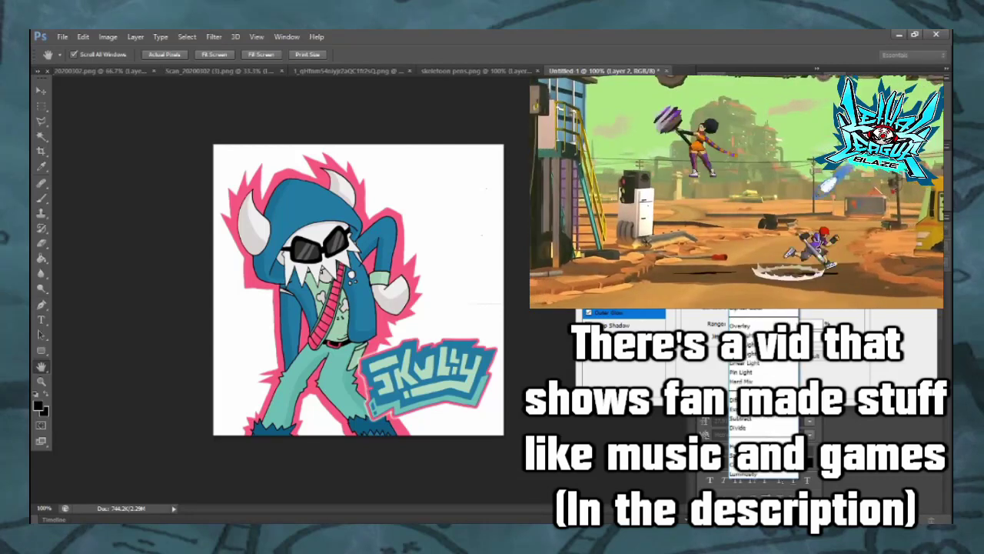
{"action": "left_click", "coordinate": [757, 202]}
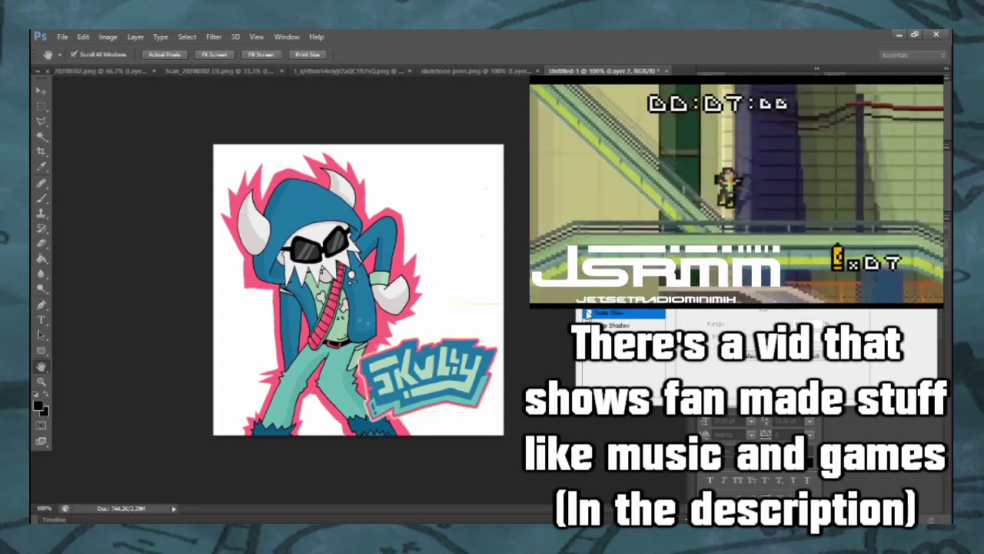
Step: Try a red ff0000 Stroke effect around the SKULLY lettering on Layer 2
{"action": "left_click", "coordinate": [590, 222]}
{"action": "left_click", "coordinate": [626, 224]}
{"action": "left_click", "coordinate": [722, 256]}
{"action": "left_click_drag", "start_coordinate": [677, 196], "coordinate": [708, 168]}
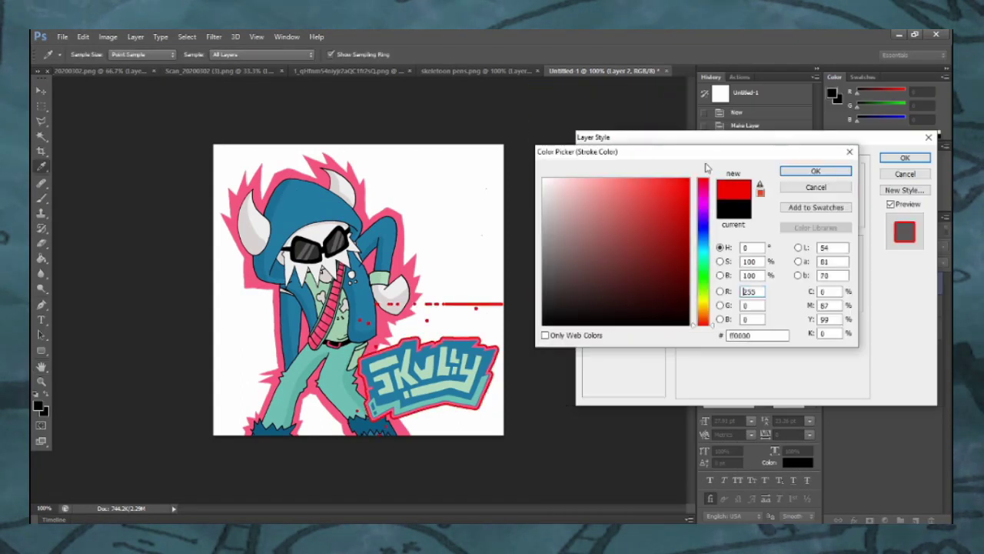
{"action": "key", "text": "Return"}
{"action": "type", "text": "2"}
{"action": "key", "text": "BackSpace"}
{"action": "type", "text": "5"}
{"action": "key", "text": "Return"}
{"action": "key", "text": "Return"}
{"action": "key", "text": "Return"}
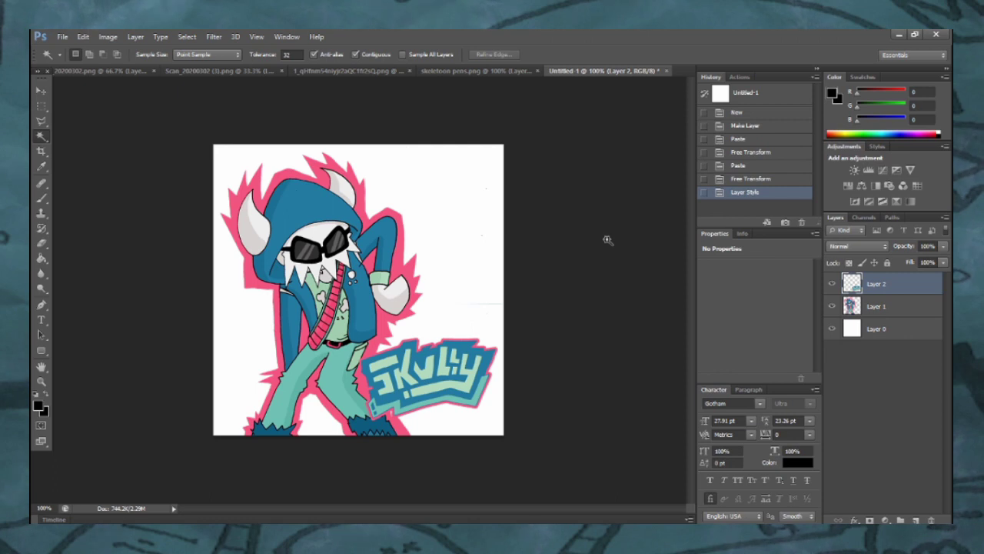
Step: Erase the stray line above the SKULLY lettering on Layer 2 and move the lettering to the canvas's upper right
{"action": "left_click", "coordinate": [41, 167]}
{"action": "left_click_drag", "start_coordinate": [454, 304], "coordinate": [467, 312]}
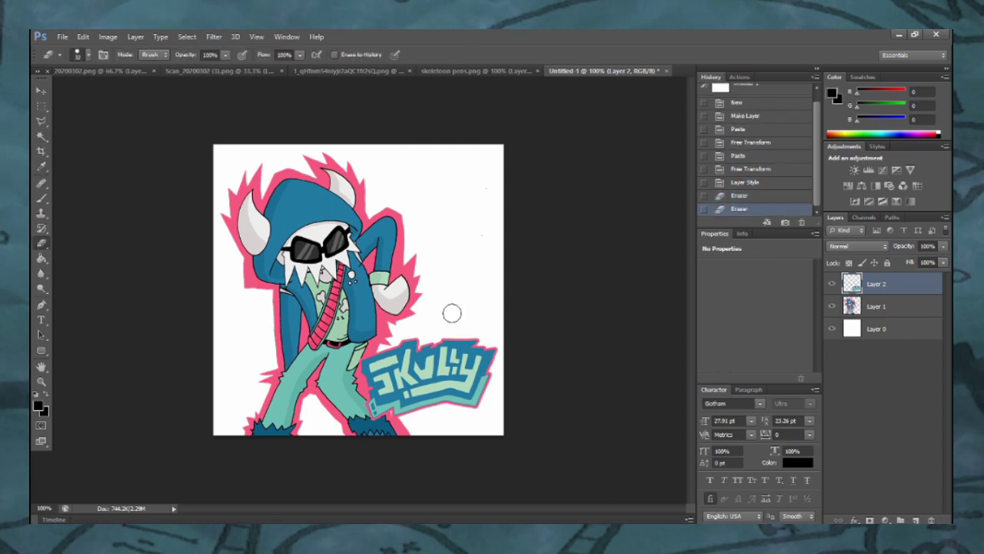
{"action": "key", "text": "v"}
{"action": "mouse_move", "coordinate": [445, 350]}
{"action": "left_mouse_down"}
{"action": "mouse_move", "coordinate": [442, 223]}
{"action": "mouse_move", "coordinate": [454, 166]}
{"action": "left_mouse_up"}
Step: Shift and rotate the character on Layer 1 slightly clockwise, and nudge the SKULLY lettering on Layer 2 to fit beside it
{"action": "left_click", "coordinate": [877, 306]}
{"action": "mouse_move", "coordinate": [430, 269]}
{"action": "left_mouse_down"}
{"action": "mouse_move", "coordinate": [420, 259]}
{"action": "mouse_move", "coordinate": [419, 270]}
{"action": "left_mouse_up"}
{"action": "left_click", "coordinate": [83, 36]}
{"action": "left_click", "coordinate": [138, 253]}
{"action": "left_click_drag", "start_coordinate": [523, 180], "coordinate": [418, 261]}
{"action": "left_click", "coordinate": [610, 54]}
{"action": "left_click", "coordinate": [877, 284]}
{"action": "mouse_move", "coordinate": [477, 198]}
{"action": "left_mouse_down"}
{"action": "mouse_move", "coordinate": [475, 187]}
{"action": "mouse_move", "coordinate": [473, 207]}
{"action": "left_mouse_up"}
Step: Fill the white background on Layer 0 with the blue sampled from the character's hood
{"action": "left_click", "coordinate": [885, 330]}
{"action": "left_click", "coordinate": [39, 405]}
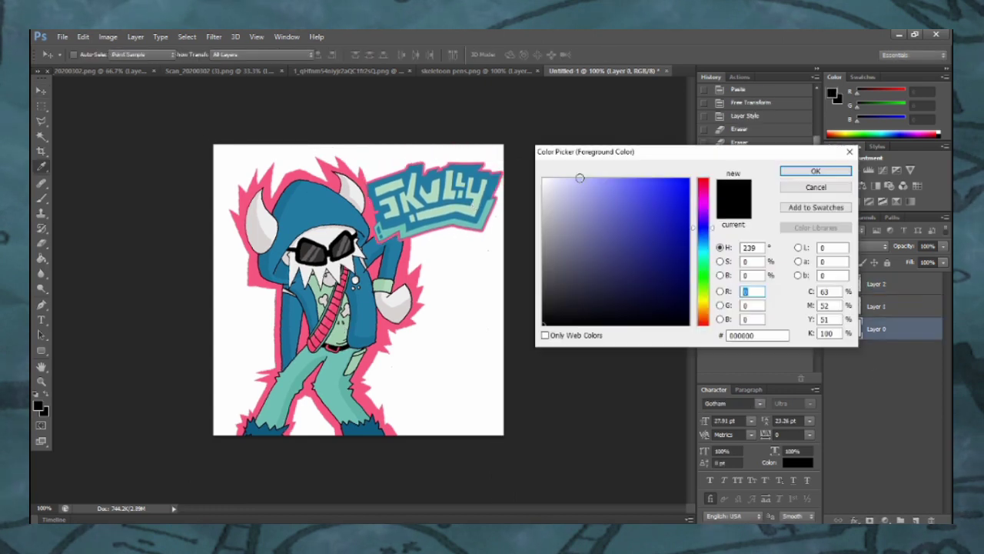
{"action": "left_click", "coordinate": [315, 202]}
{"action": "left_click", "coordinate": [815, 171]}
{"action": "left_click", "coordinate": [41, 259]}
{"action": "left_click", "coordinate": [487, 358]}
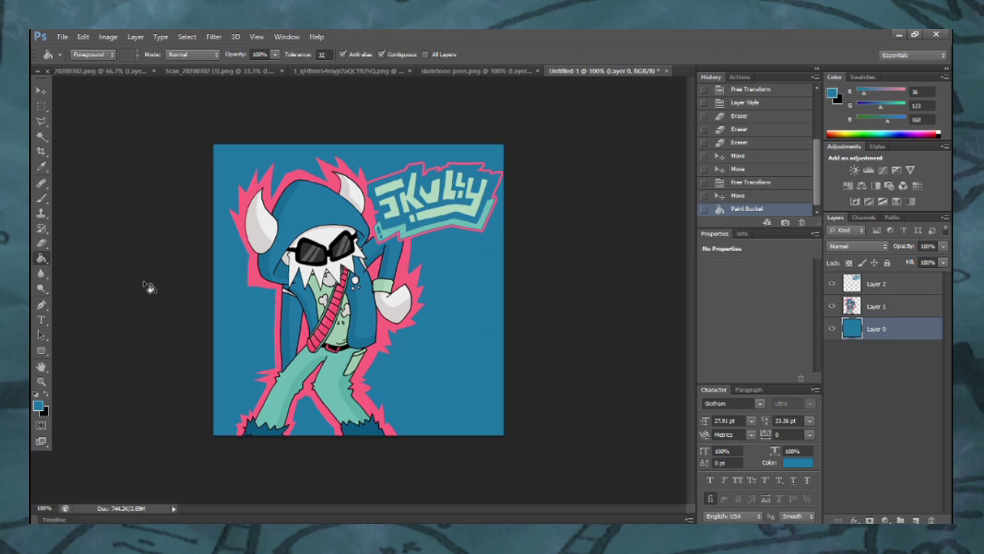
Step: Darken the blue foreground color in stages and refill the Layer 0 background, ending with RGB 11, 82, 112
{"action": "left_click", "coordinate": [38, 405]}
{"action": "left_click", "coordinate": [834, 170]}
{"action": "left_click", "coordinate": [462, 274]}
{"action": "left_click", "coordinate": [832, 93]}
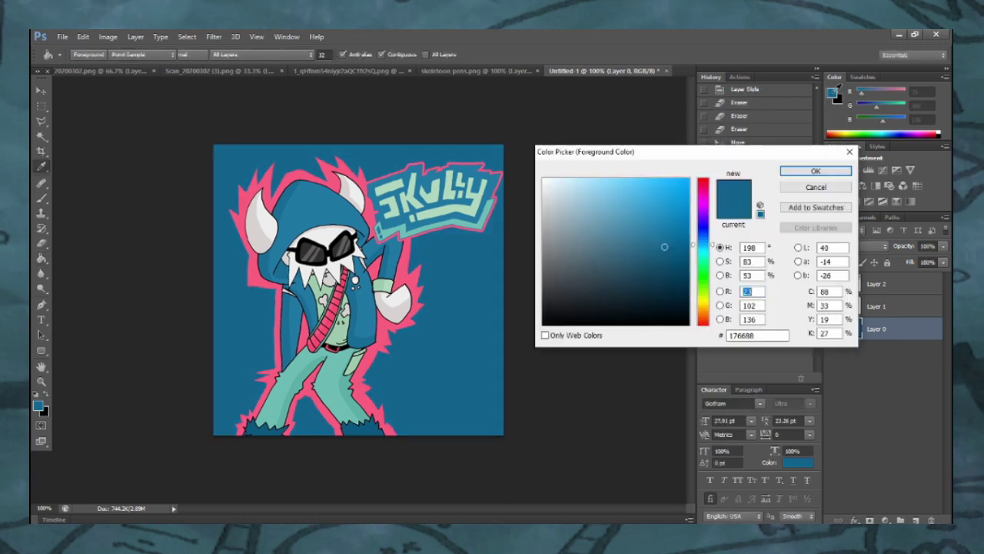
{"action": "left_click", "coordinate": [794, 169]}
{"action": "left_click", "coordinate": [422, 341]}
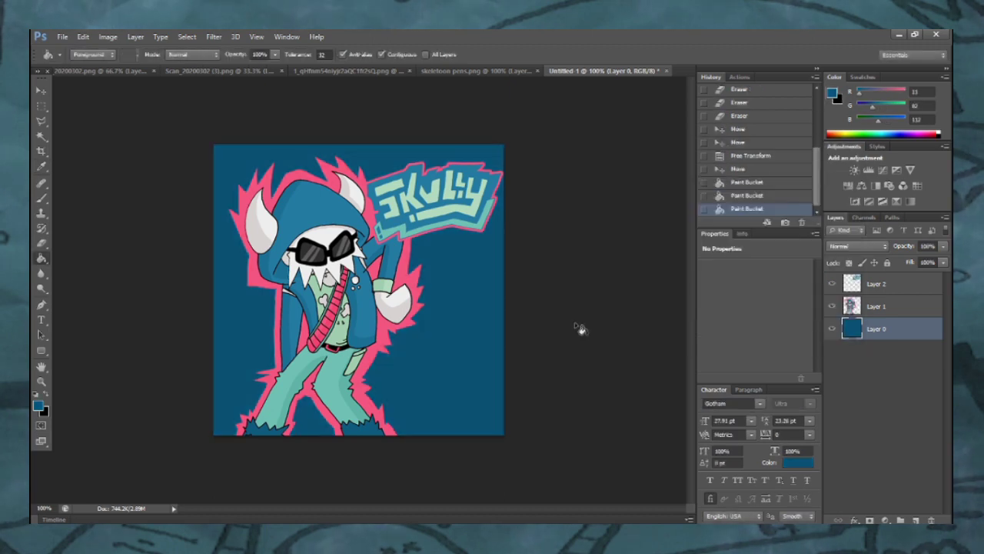
Step: Adjust the tilt of the character on Layer 1 slightly and shift it down and left in the canvas
{"action": "left_click", "coordinate": [877, 307]}
{"action": "left_click", "coordinate": [83, 37]}
{"action": "left_click", "coordinate": [105, 251]}
{"action": "left_click_drag", "start_coordinate": [523, 202], "coordinate": [521, 199]}
{"action": "left_click_drag", "start_coordinate": [420, 243], "coordinate": [410, 257]}
{"action": "left_click", "coordinate": [609, 55]}
Step: Rotate the SKULLY lettering on Layer 2 about 10.4° clockwise and reposition it beside the character's horn
{"action": "left_click", "coordinate": [887, 287]}
{"action": "left_click", "coordinate": [84, 37]}
{"action": "left_click", "coordinate": [105, 250]}
{"action": "left_click_drag", "start_coordinate": [539, 179], "coordinate": [540, 194]}
{"action": "left_click_drag", "start_coordinate": [457, 209], "coordinate": [451, 214]}
{"action": "left_click_drag", "start_coordinate": [515, 203], "coordinate": [515, 208]}
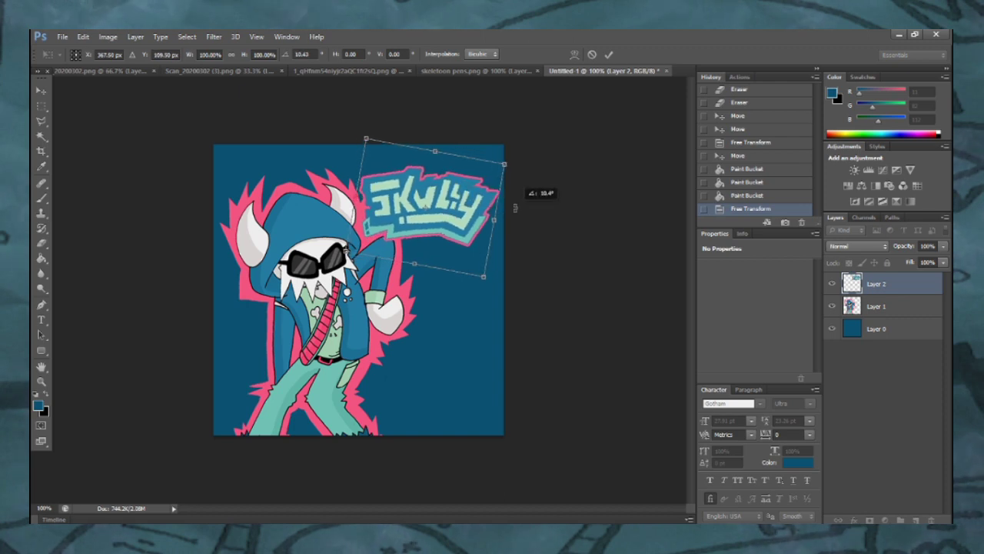
{"action": "left_click", "coordinate": [609, 55]}
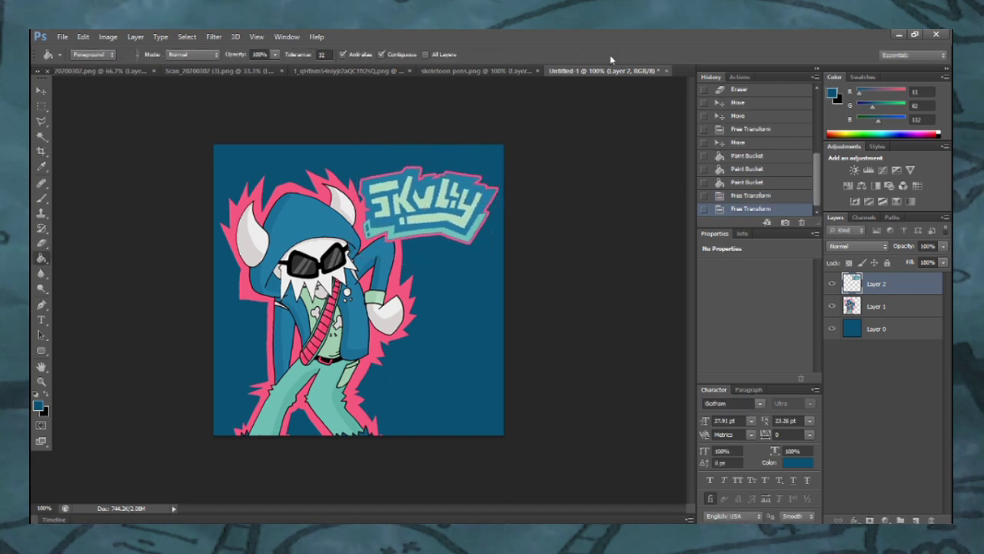
Step: Merge all visible layers of the finished composition
{"action": "key", "text": "ctrl+plus"}
{"action": "key", "text": "ctrl+plus"}
{"action": "key", "text": "ctrl+minus"}
{"action": "key", "text": "ctrl+minus"}
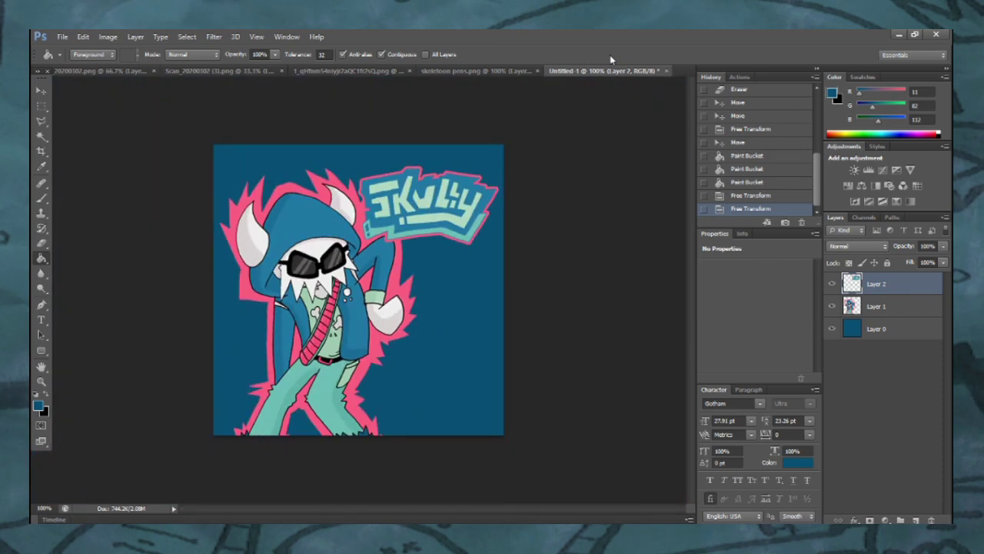
{"action": "right_click", "coordinate": [885, 286]}
{"action": "left_click", "coordinate": [765, 357]}
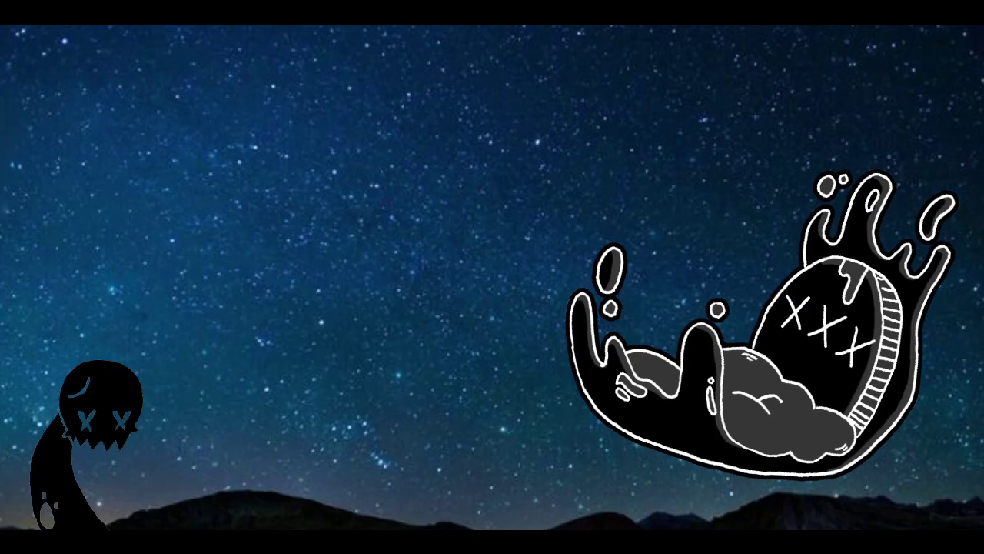